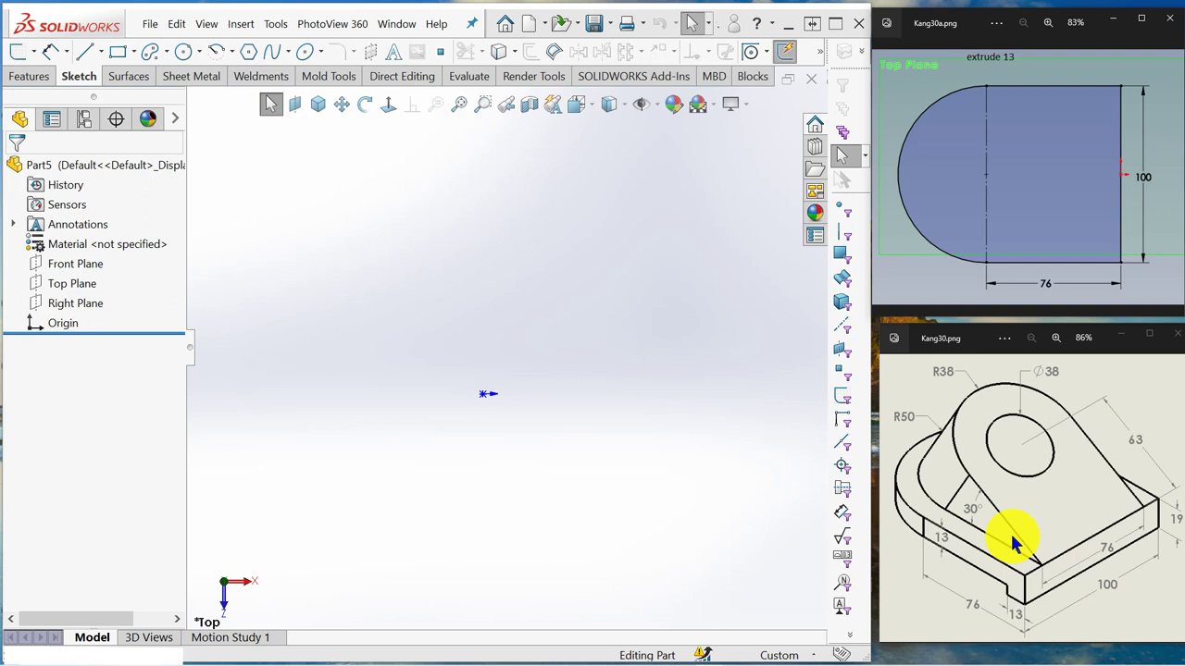
Start a sketch on the Top Plane and draw a corner rectangle left of the origin.
{"action": "left_click", "coordinate": [80, 287]}
{"action": "left_click", "coordinate": [94, 266]}
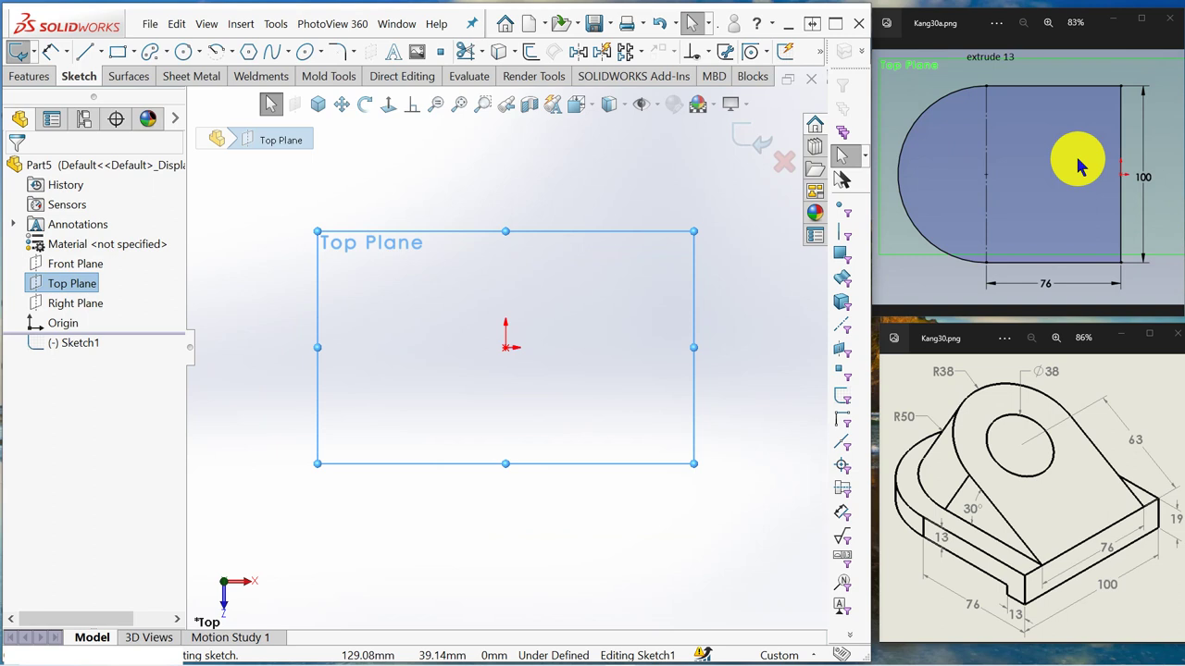
{"action": "left_click", "coordinate": [118, 53]}
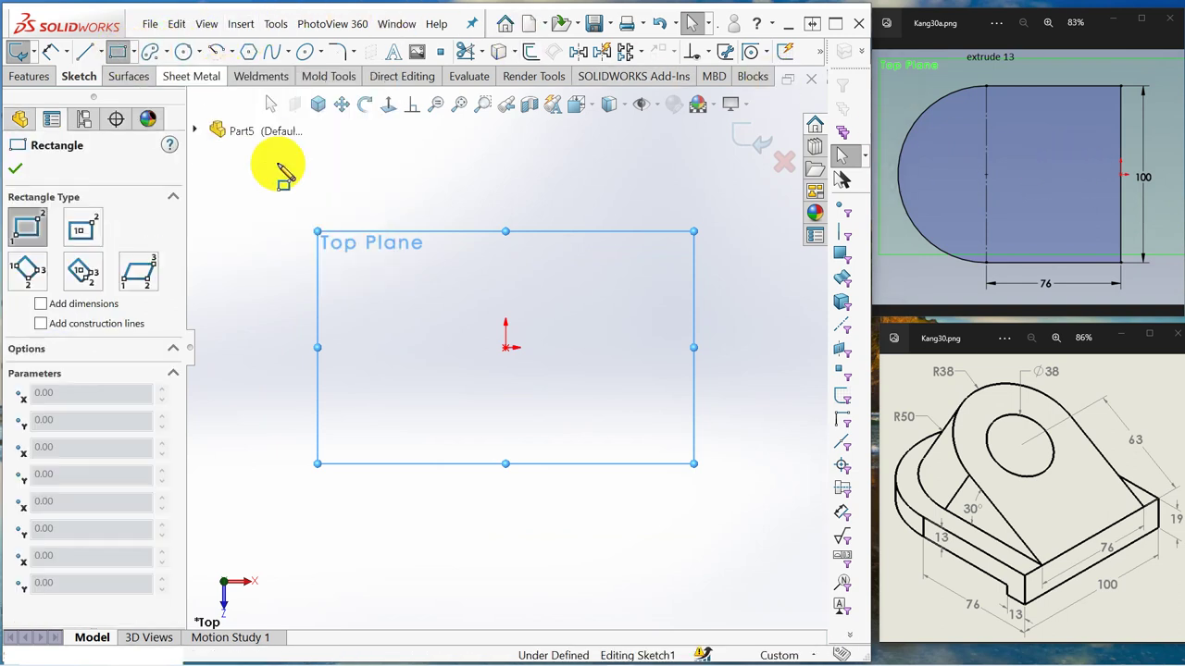
{"action": "left_click", "coordinate": [414, 278]}
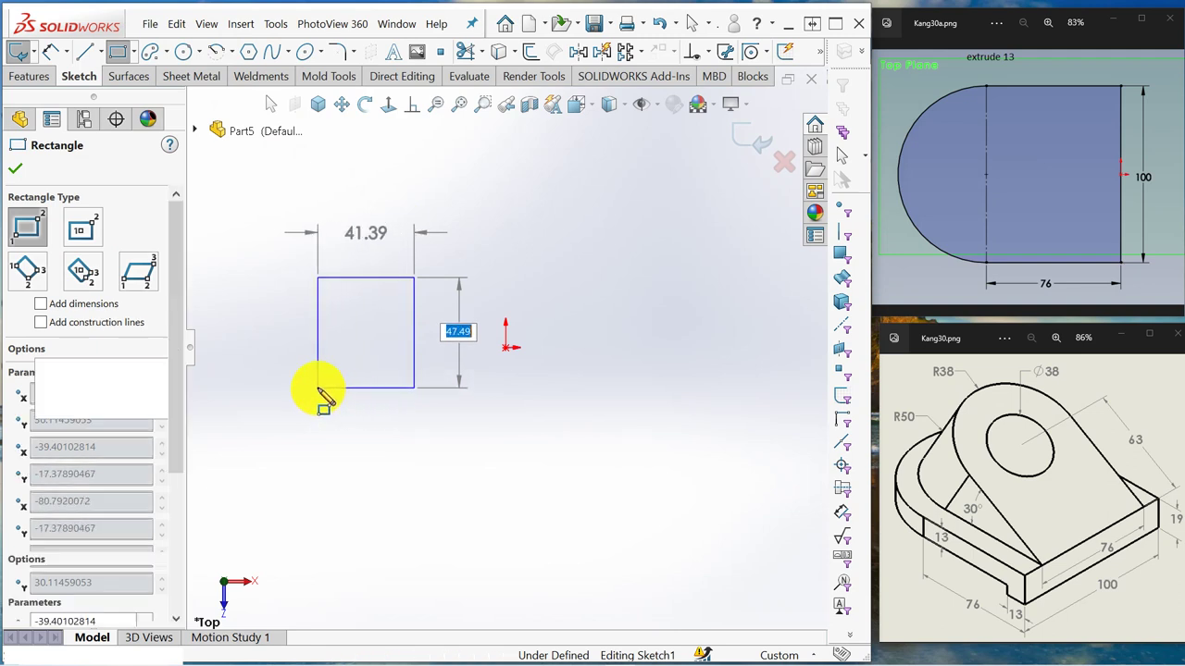
{"action": "left_click", "coordinate": [318, 389]}
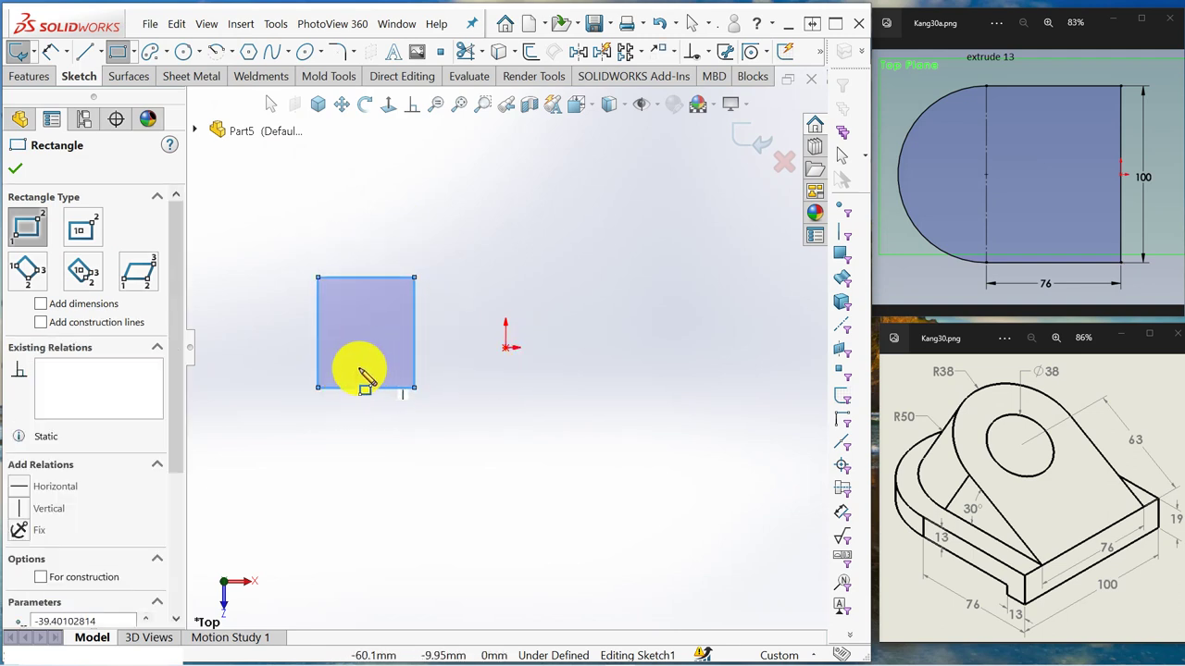
Draw a 180° centerpoint arc on the rectangle's left edge and make that edge construction geometry.
{"action": "left_click", "coordinate": [229, 56]}
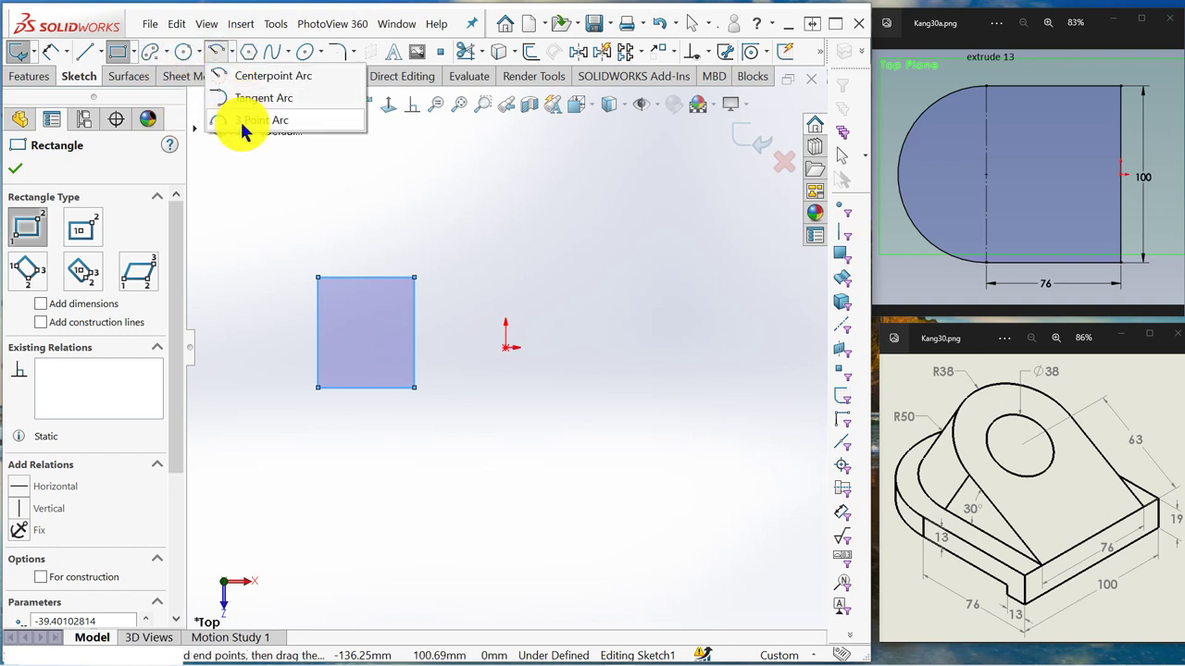
{"action": "left_click", "coordinate": [259, 76]}
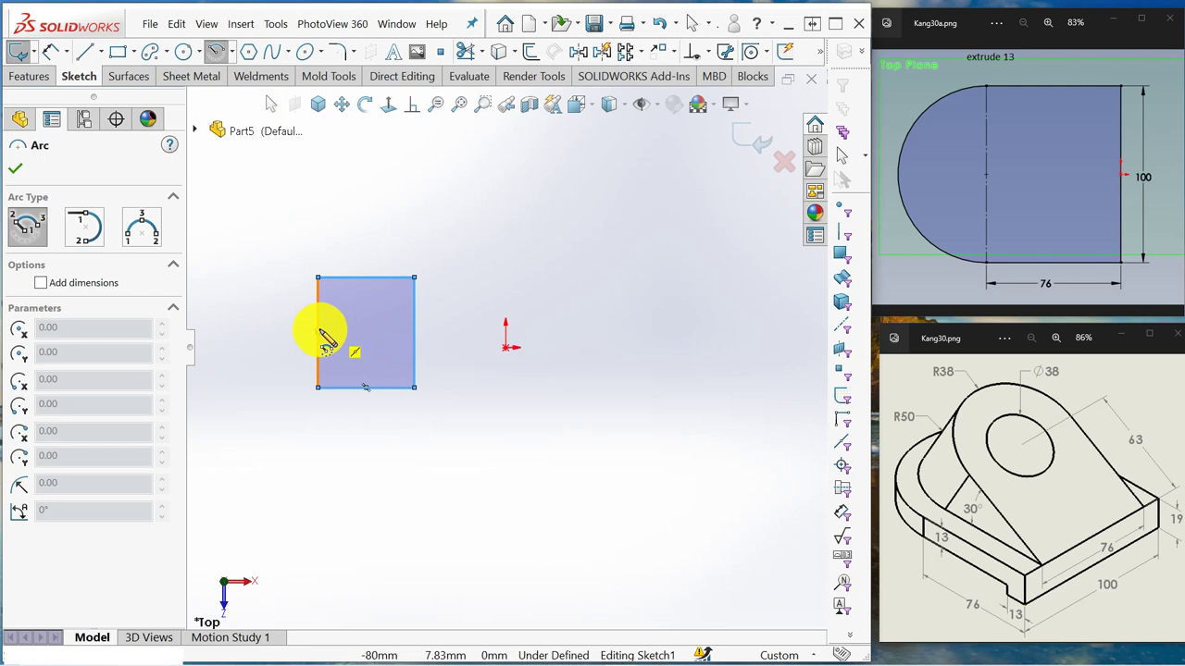
{"action": "left_click", "coordinate": [318, 334]}
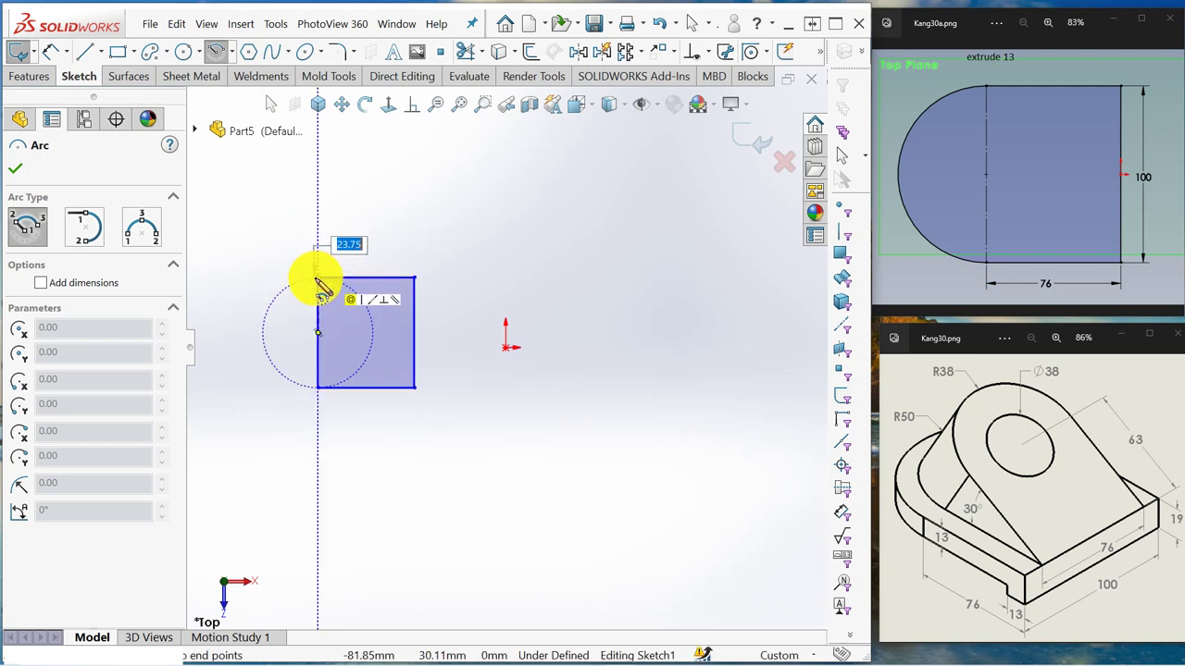
{"action": "left_click", "coordinate": [318, 277]}
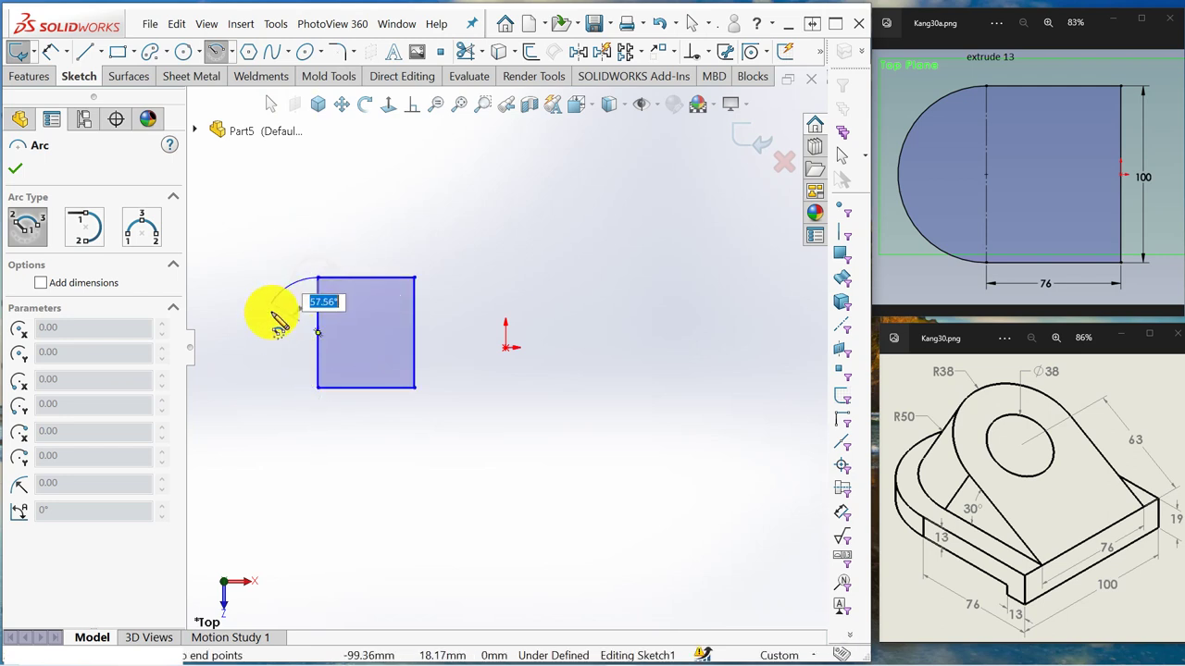
{"action": "left_click", "coordinate": [326, 396]}
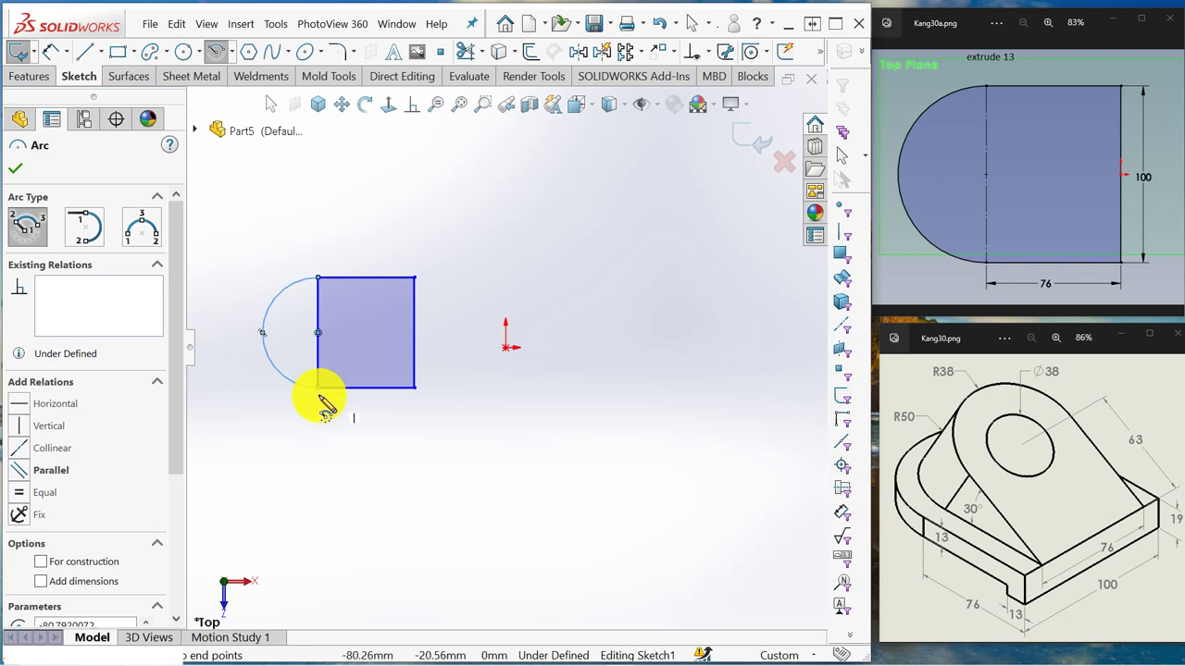
{"action": "key", "text": "Escape"}
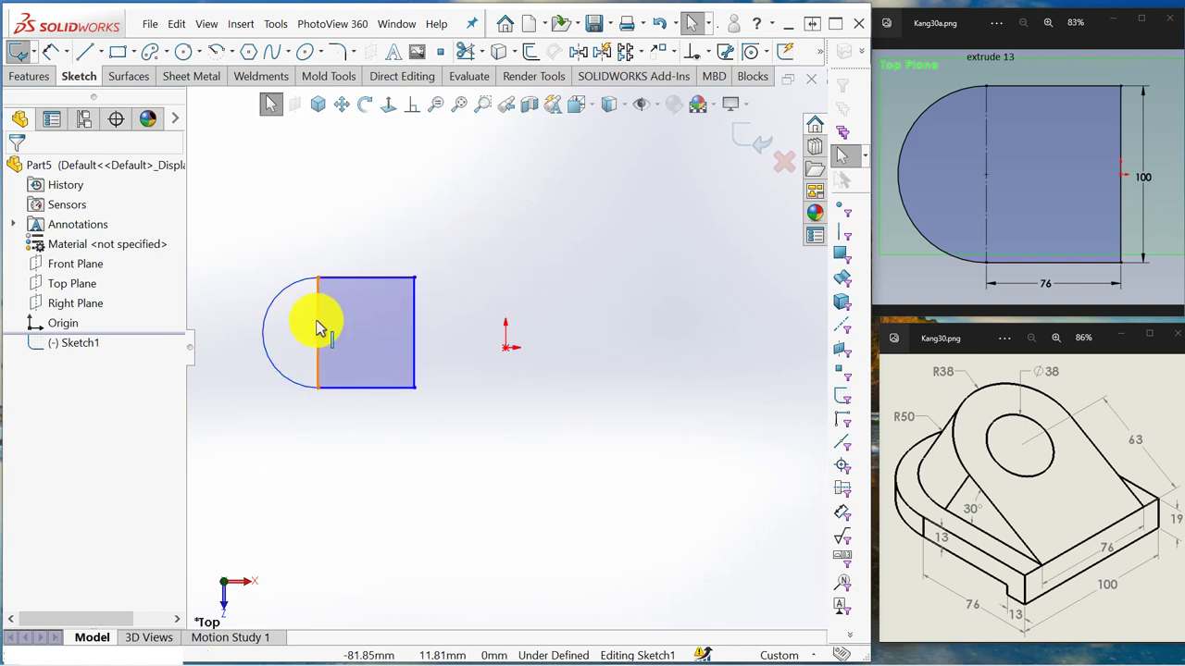
{"action": "left_click", "coordinate": [319, 329]}
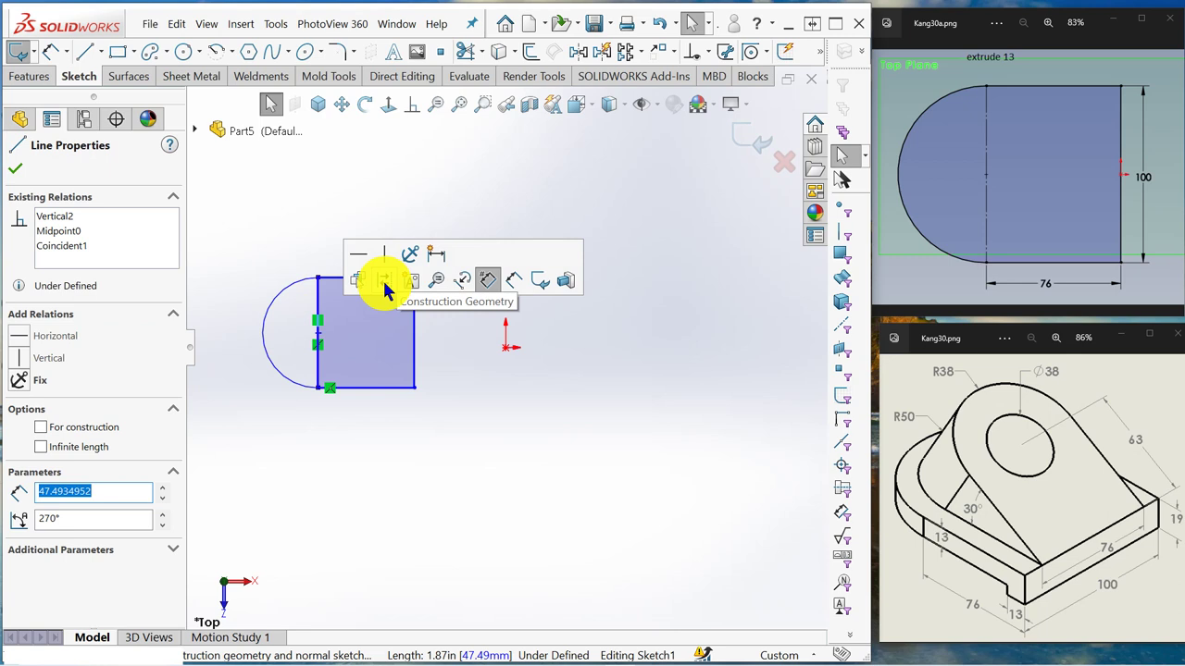
{"action": "left_click", "coordinate": [385, 288]}
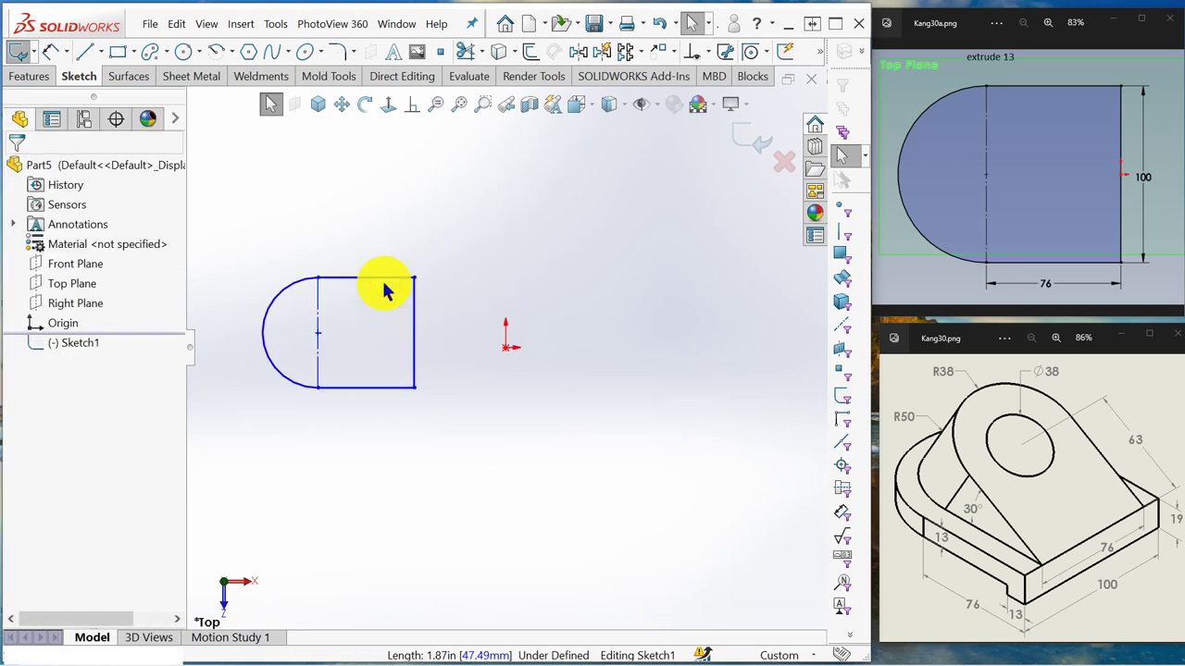
Smart-dimension the right edge to 100 and the bottom edge to 76.
{"action": "left_click", "coordinate": [51, 51]}
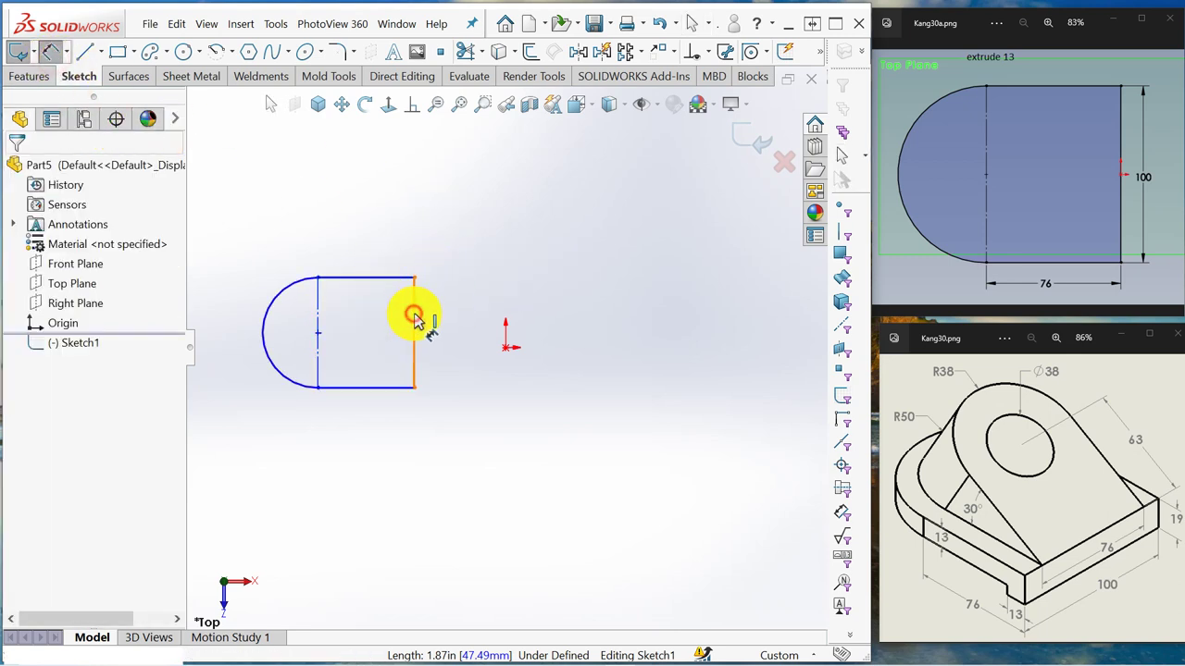
{"action": "left_click", "coordinate": [413, 316]}
{"action": "left_click", "coordinate": [454, 334]}
{"action": "type", "text": "10"}
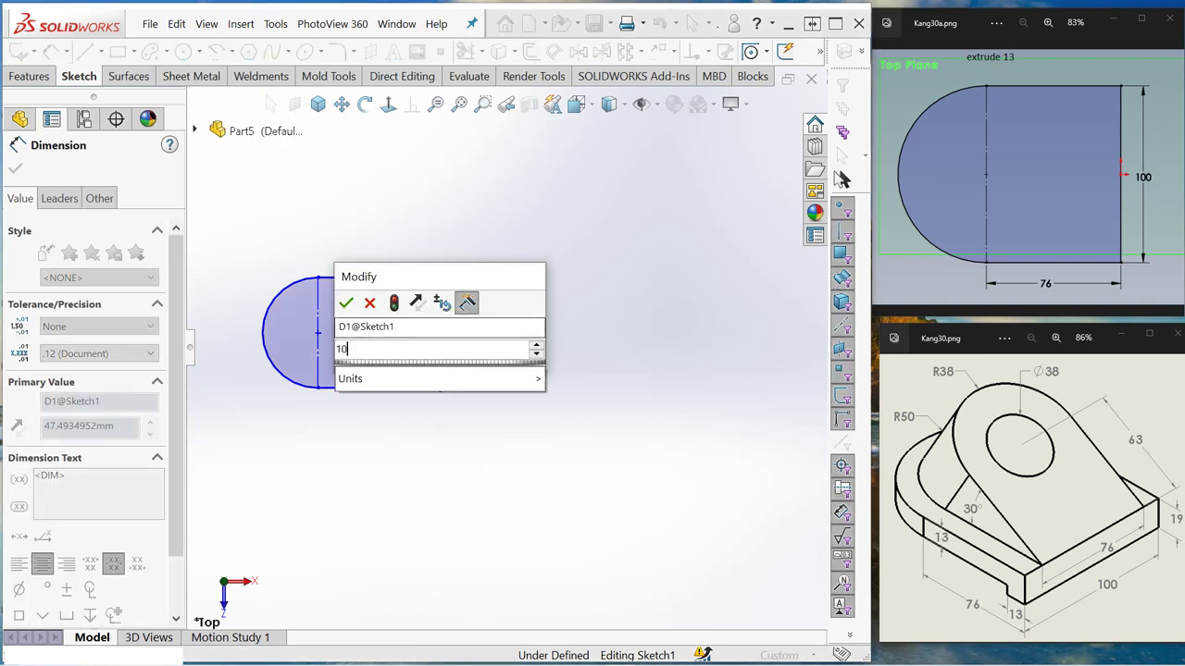
{"action": "type", "text": "0"}
{"action": "key", "text": "Return"}
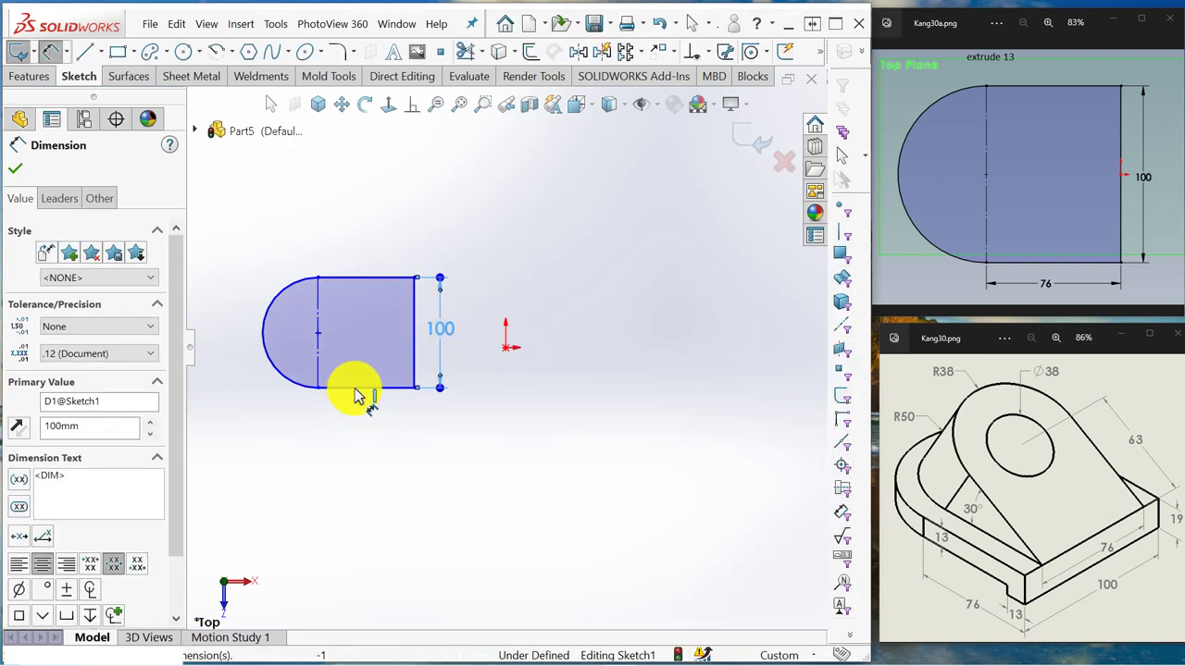
{"action": "left_click", "coordinate": [359, 393]}
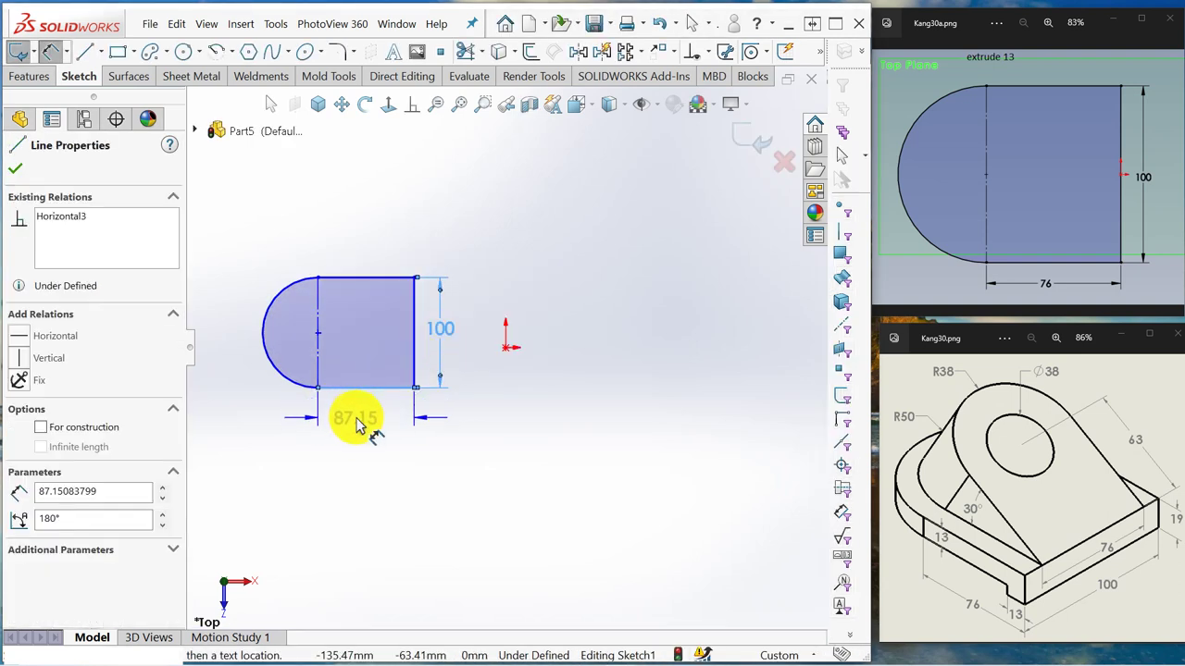
{"action": "left_click", "coordinate": [359, 421]}
{"action": "type", "text": "7"}
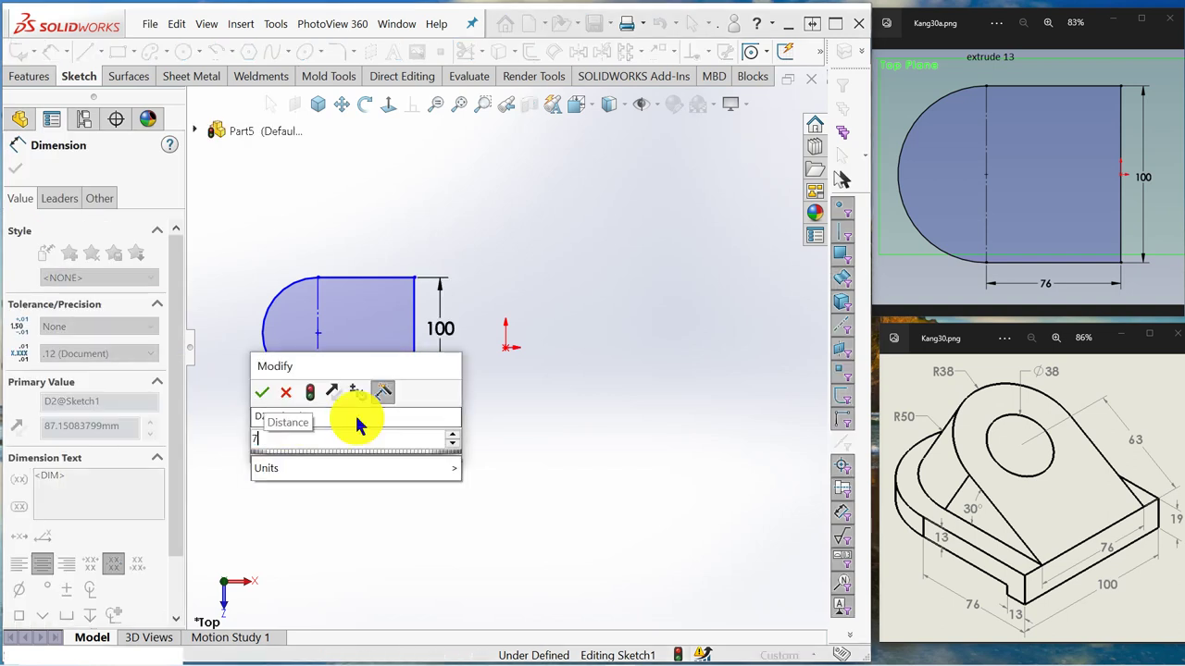
{"action": "type", "text": "6"}
{"action": "key", "text": "Return"}
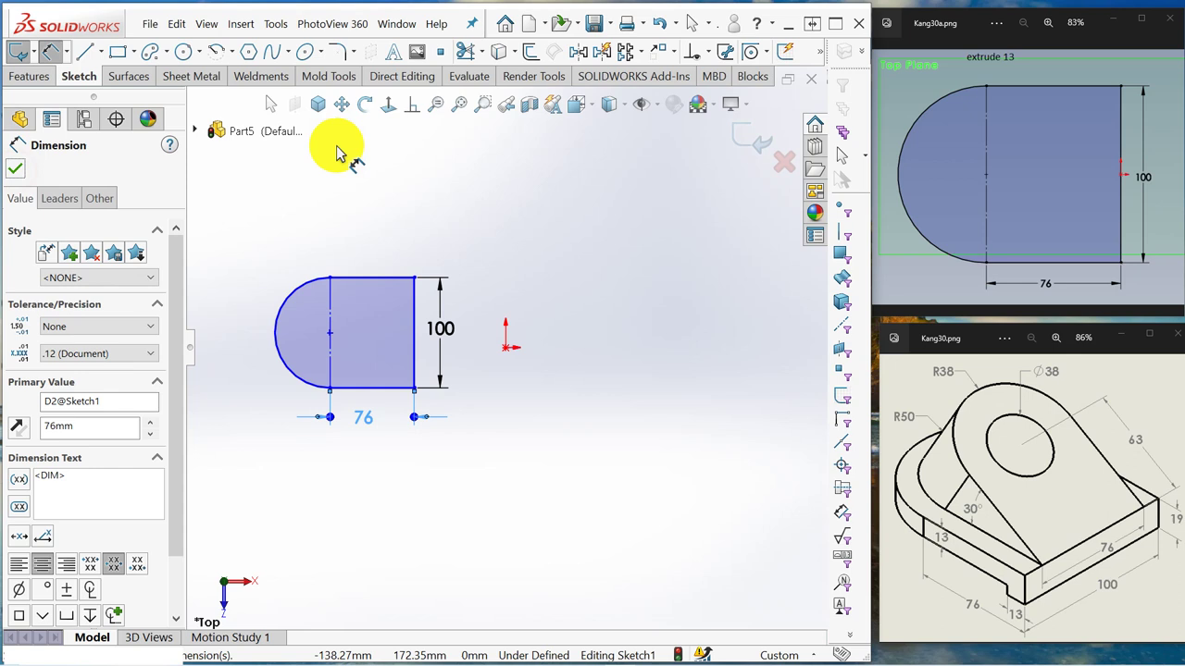
{"action": "left_click", "coordinate": [15, 168]}
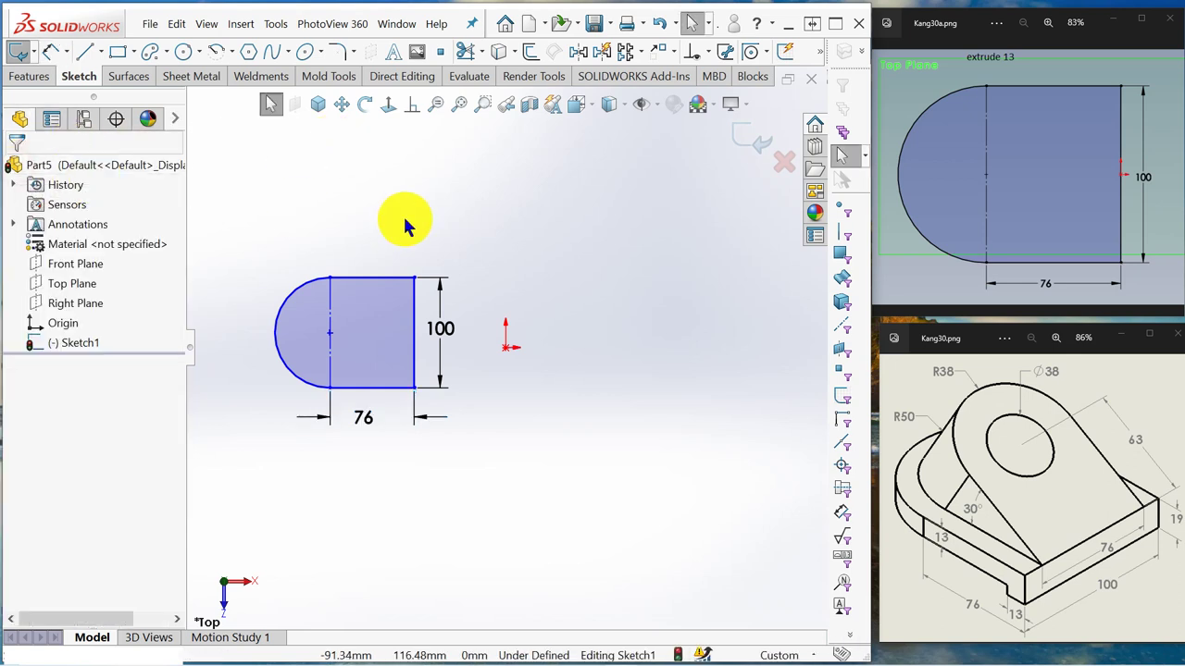
Add a Coincident relation between the right edge's midpoint and the origin.
{"action": "left_click", "coordinate": [414, 109]}
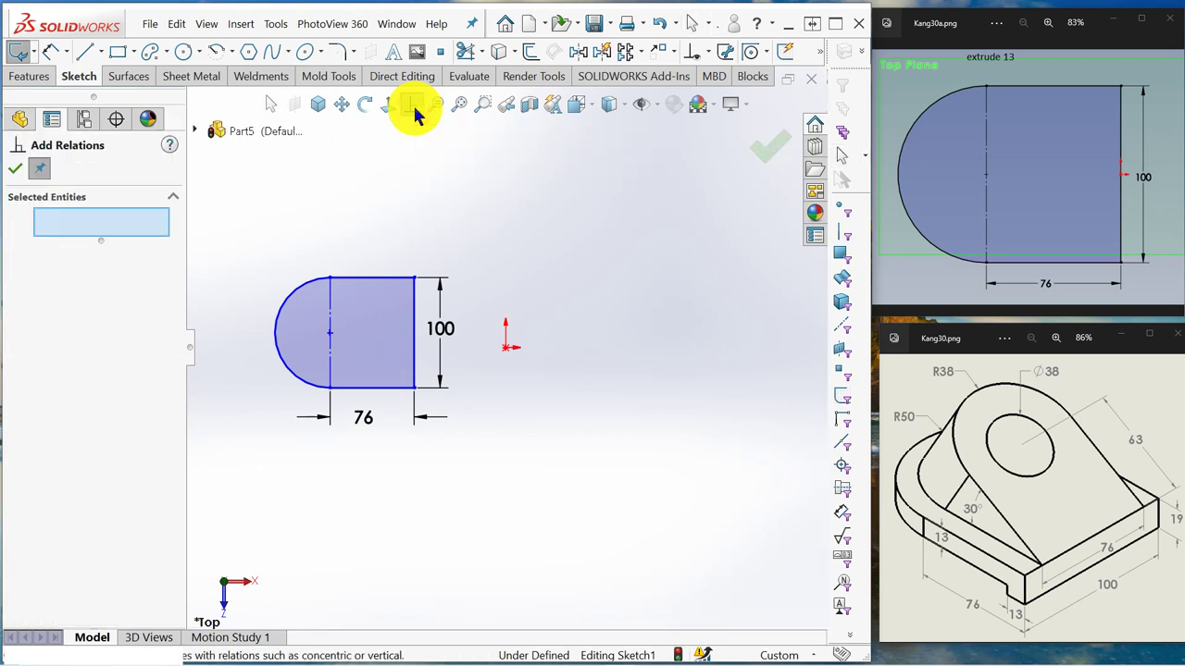
{"action": "left_click", "coordinate": [415, 335]}
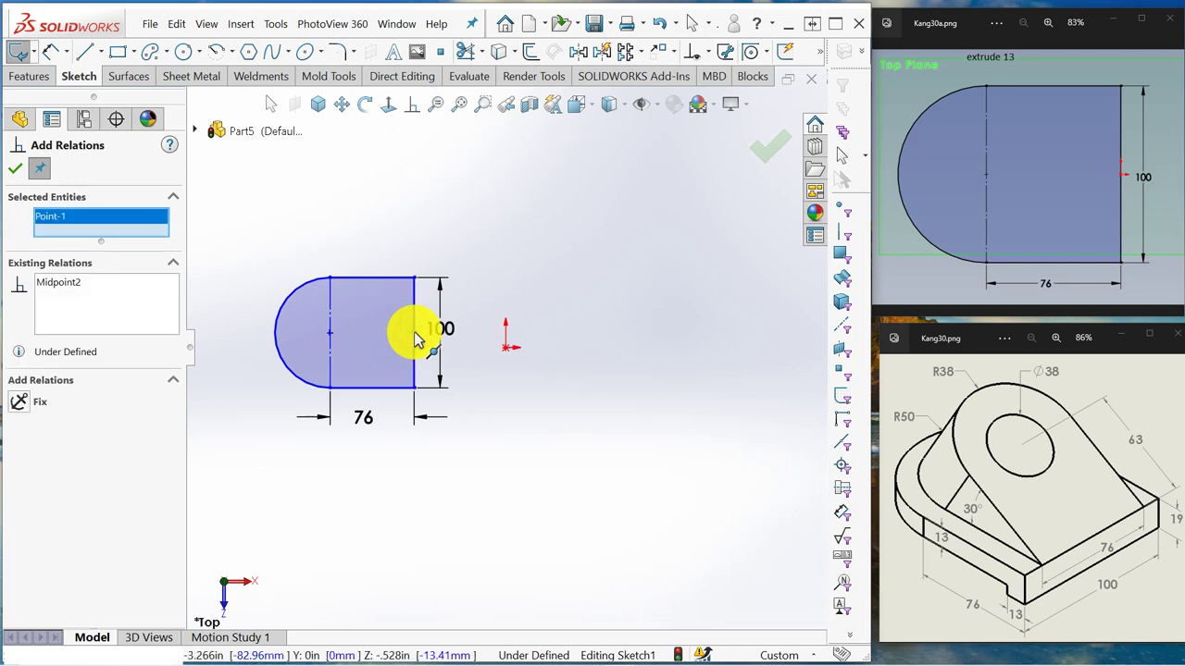
{"action": "left_click", "coordinate": [507, 357]}
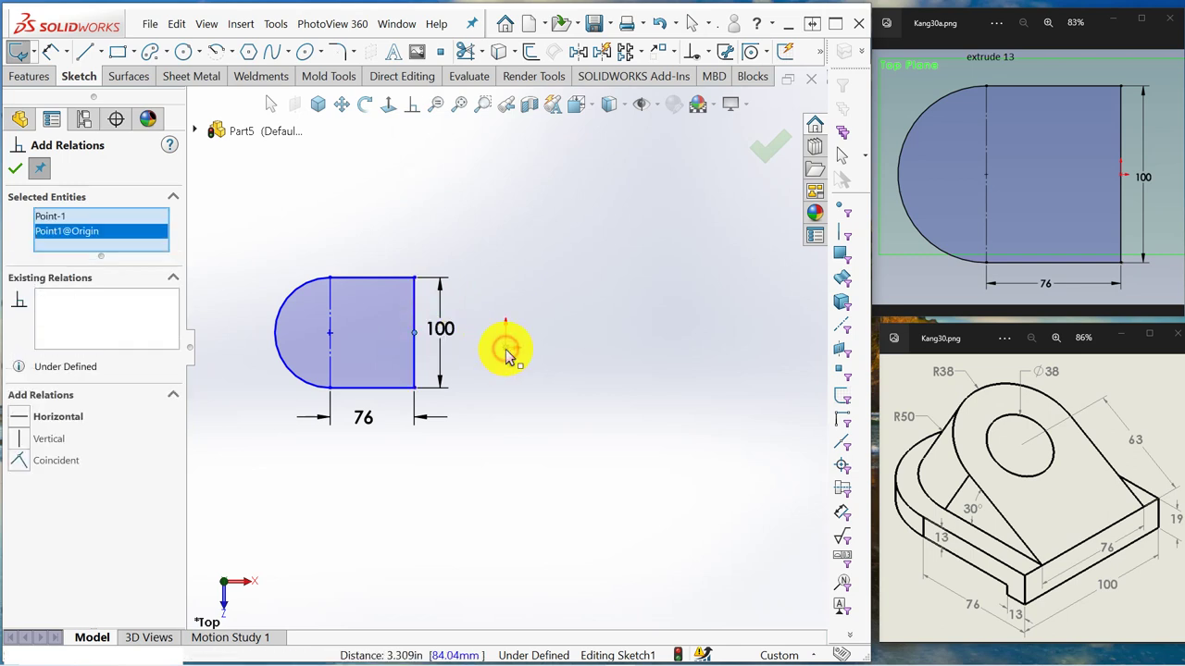
{"action": "left_click", "coordinate": [25, 463]}
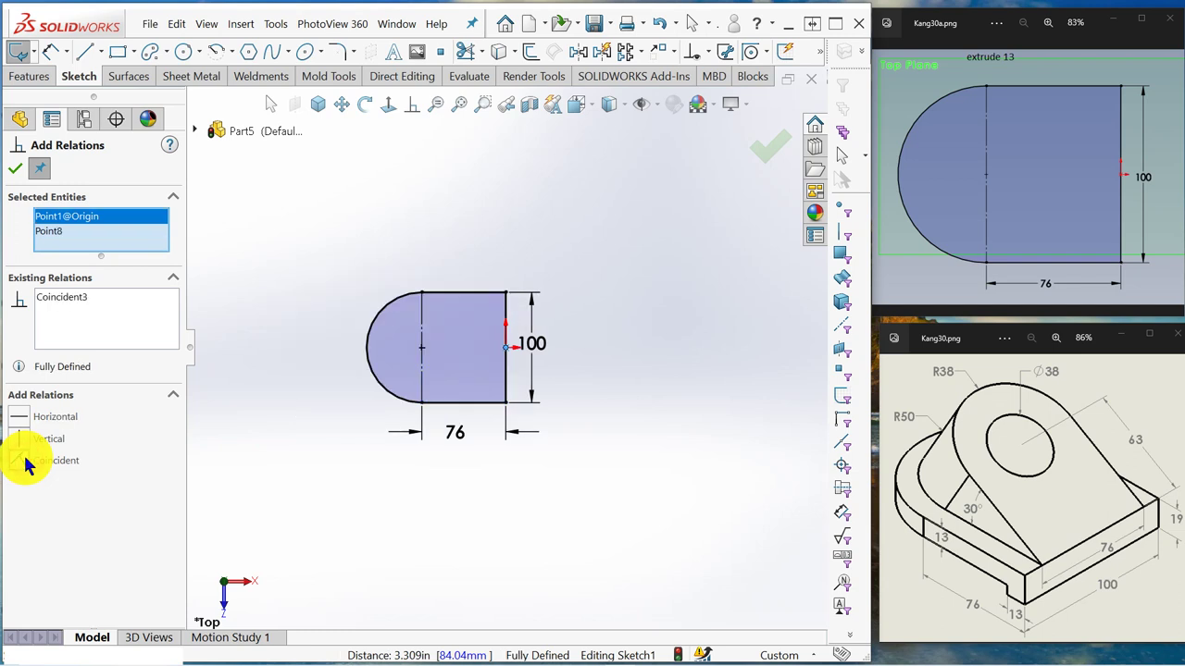
{"action": "left_click", "coordinate": [15, 167]}
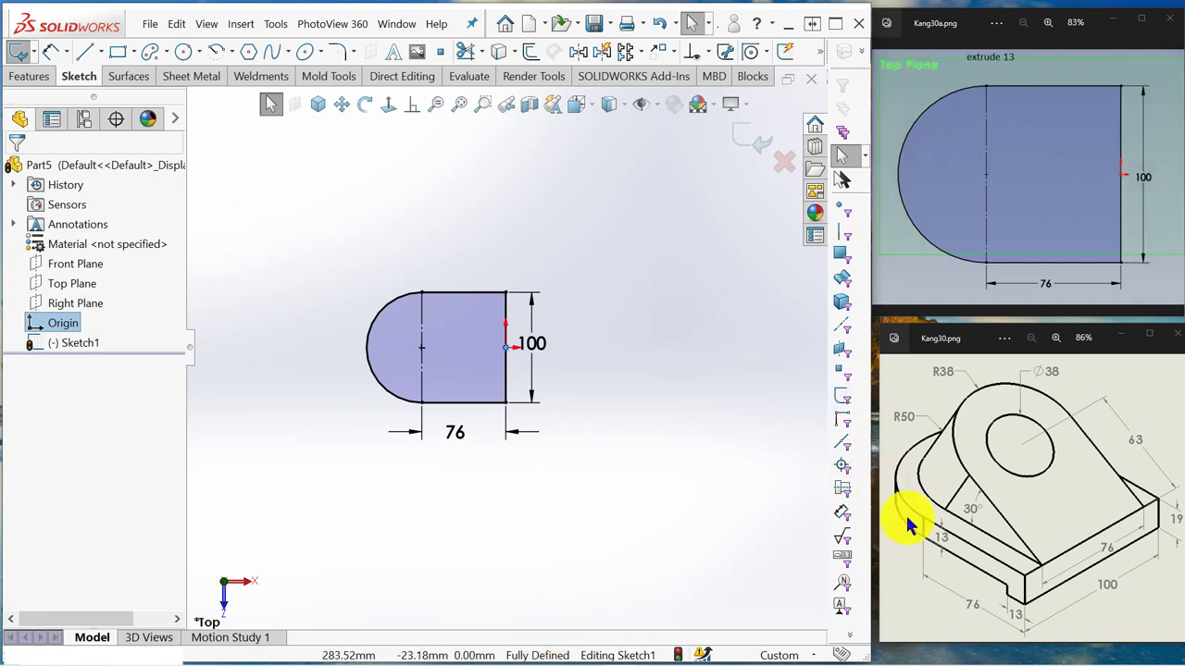
Extrude the D-shaped sketch Blind 13 mm into Boss-Extrude1.
{"action": "left_click", "coordinate": [24, 76]}
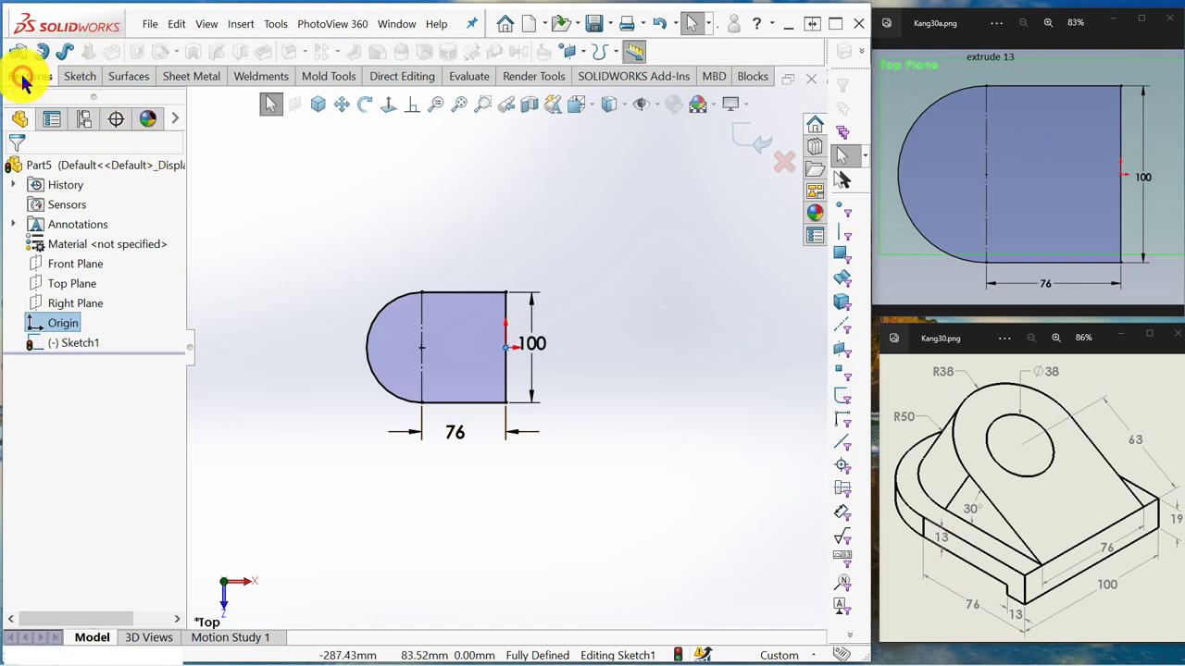
{"action": "left_click", "coordinate": [20, 52]}
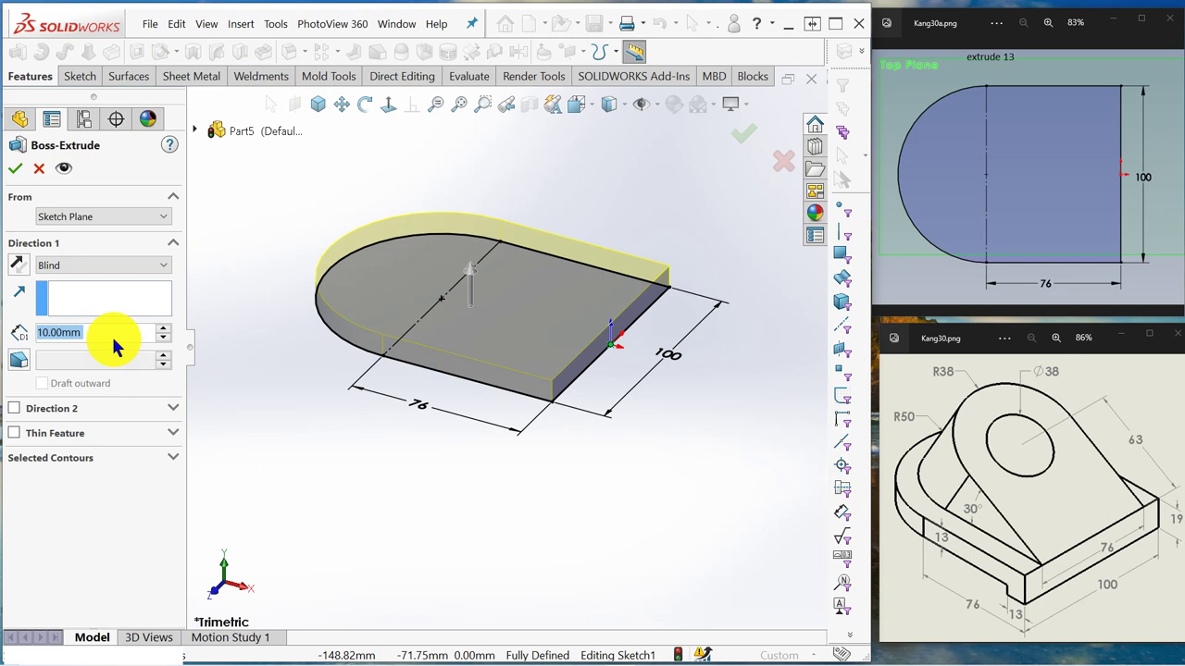
{"action": "type", "text": "13"}
{"action": "key", "text": "Return"}
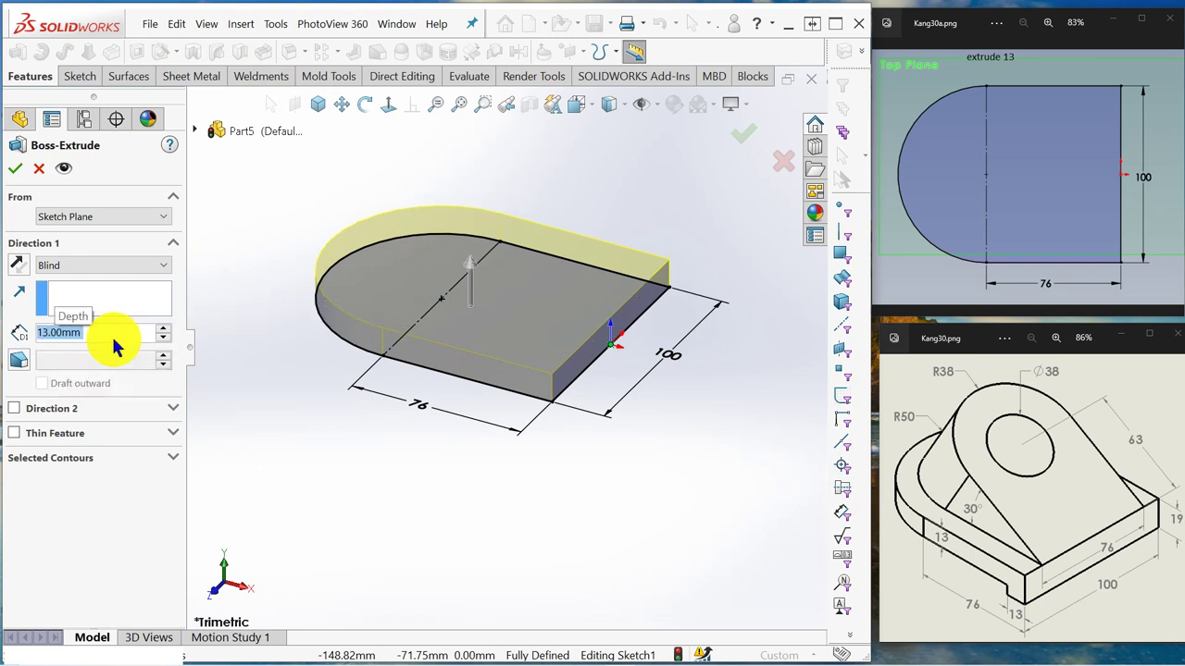
{"action": "left_click", "coordinate": [20, 168]}
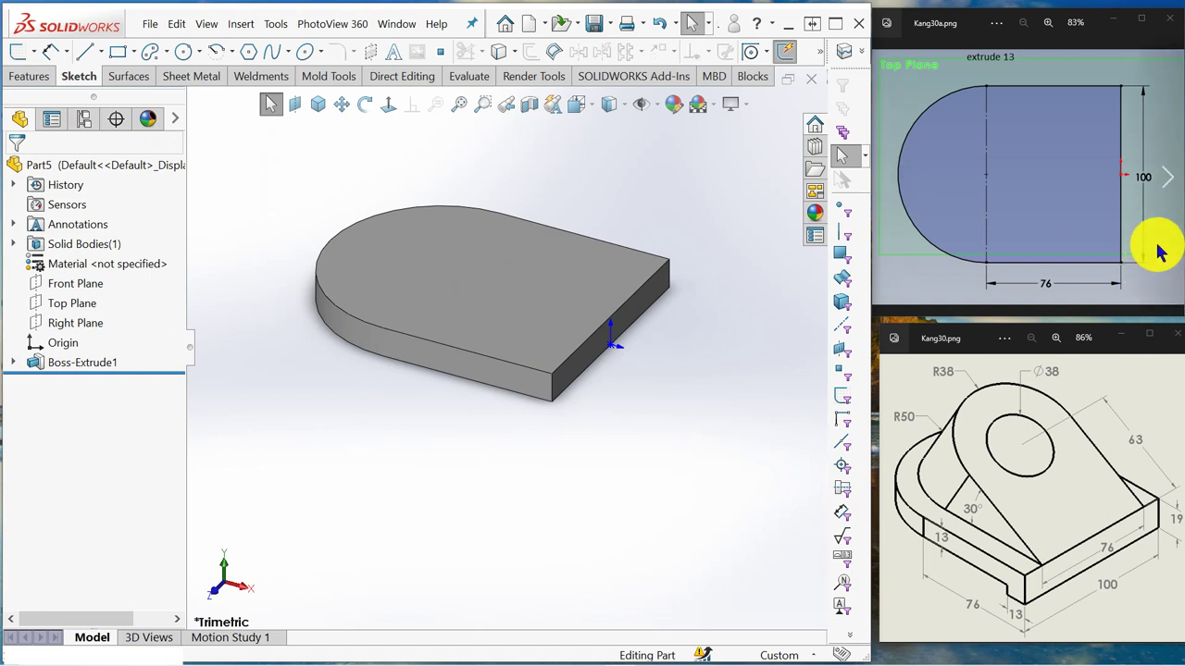
Sketch a corner rectangle at the right end of the base's front face, viewed normal to it.
{"action": "left_click", "coordinate": [1167, 183]}
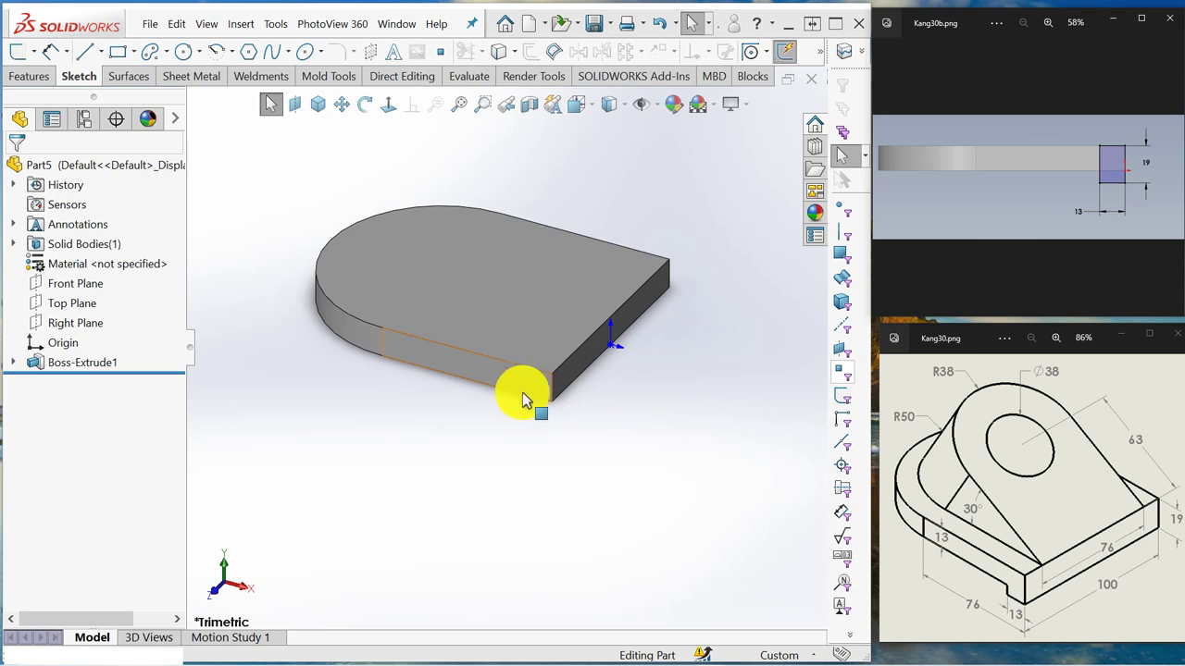
{"action": "left_click", "coordinate": [477, 363]}
{"action": "left_click", "coordinate": [541, 328]}
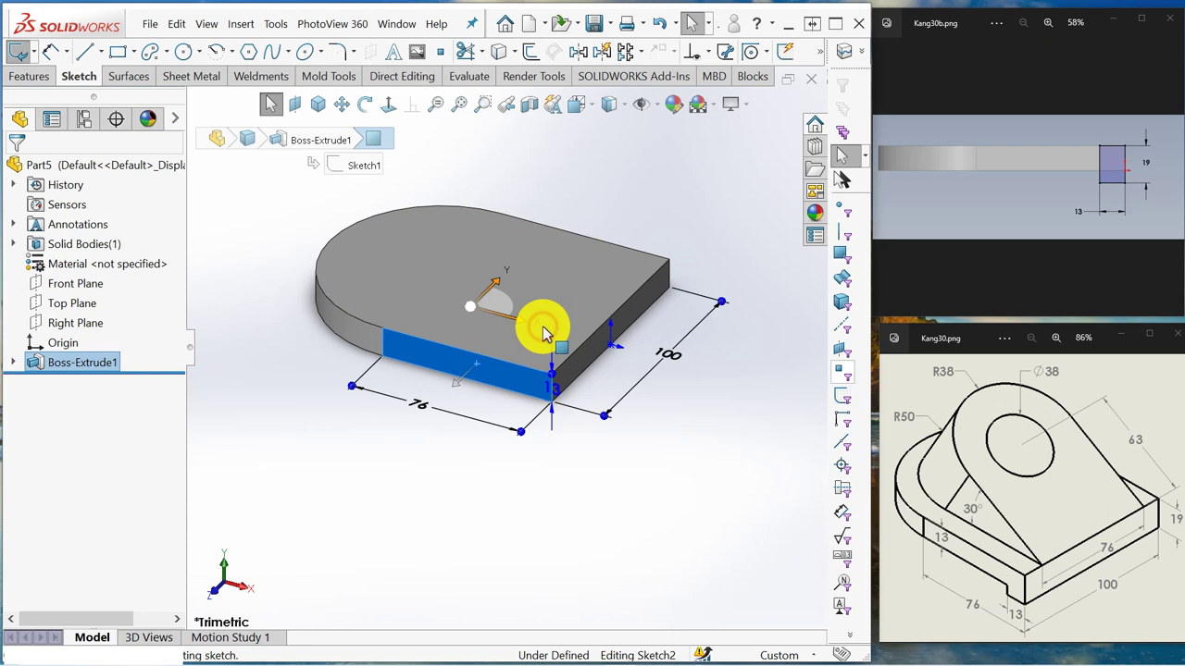
{"action": "left_click", "coordinate": [388, 101]}
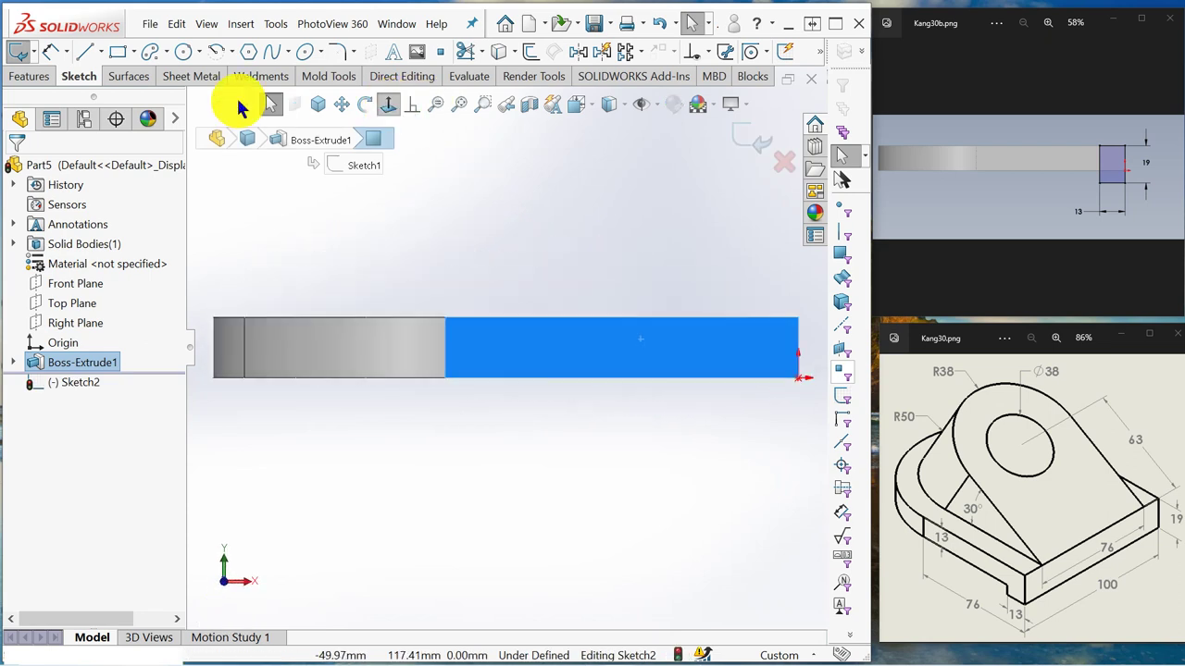
{"action": "left_click", "coordinate": [116, 52]}
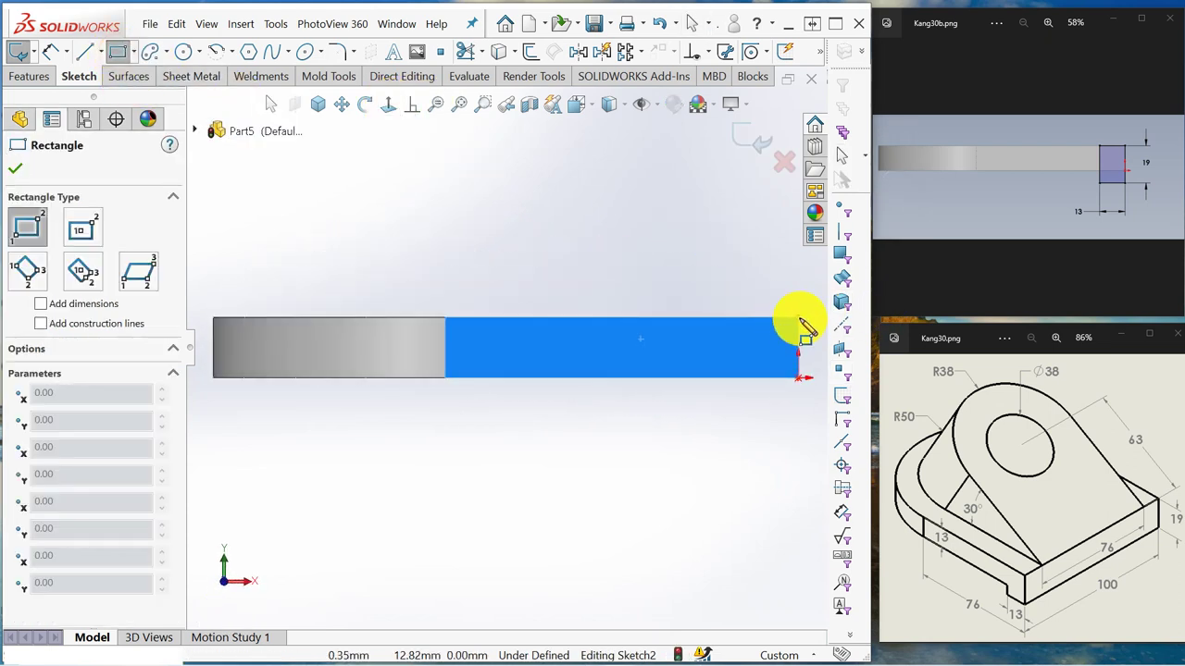
{"action": "left_click", "coordinate": [797, 317]}
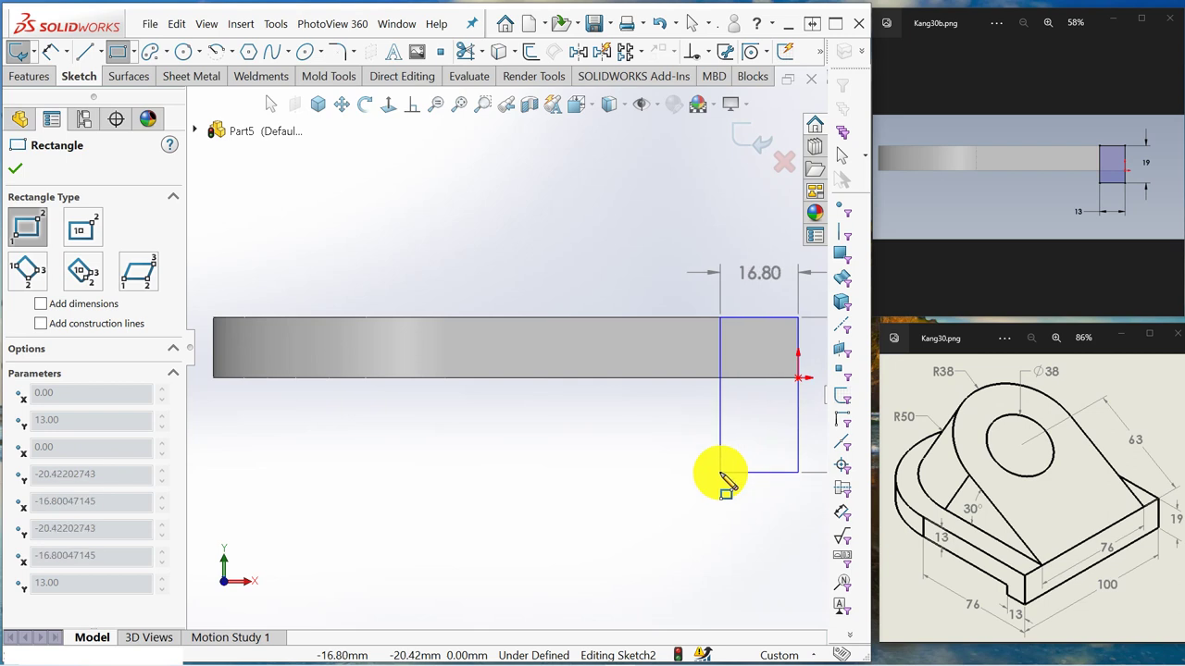
{"action": "left_click", "coordinate": [720, 472]}
{"action": "left_click", "coordinate": [50, 52]}
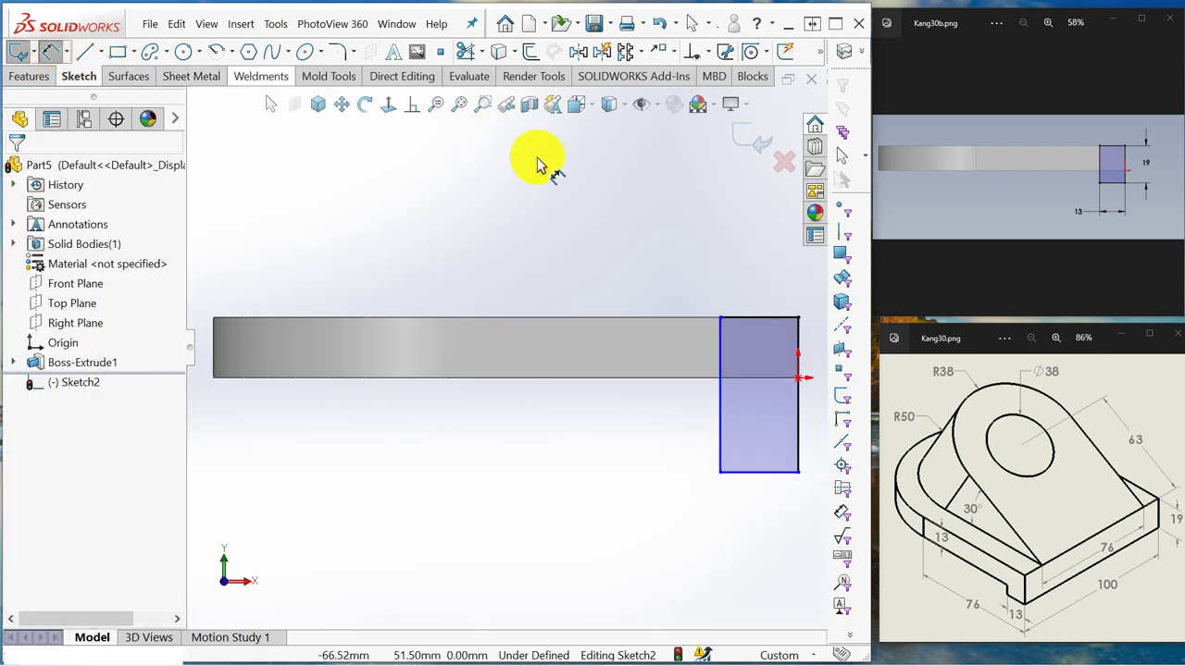
Dimension the rectangle 13 mm wide and 19 mm tall, then return to isometric view.
{"action": "left_click", "coordinate": [751, 482]}
{"action": "key", "text": "d"}
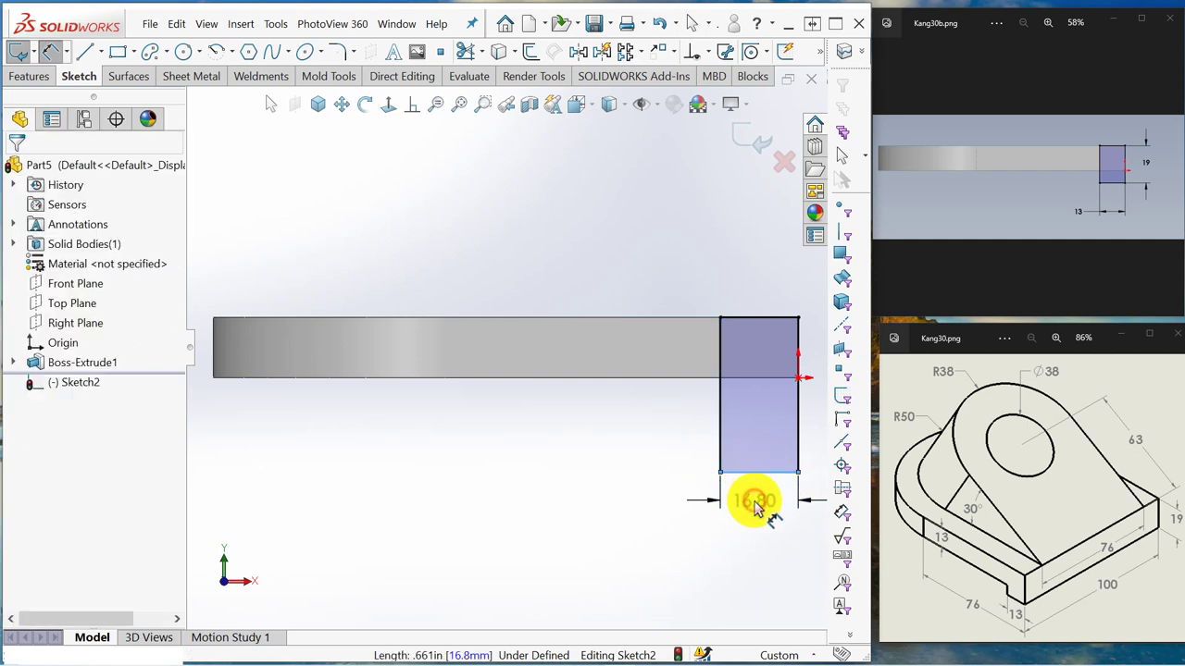
{"action": "left_click", "coordinate": [753, 500]}
{"action": "type", "text": "13"}
{"action": "key", "text": "Return"}
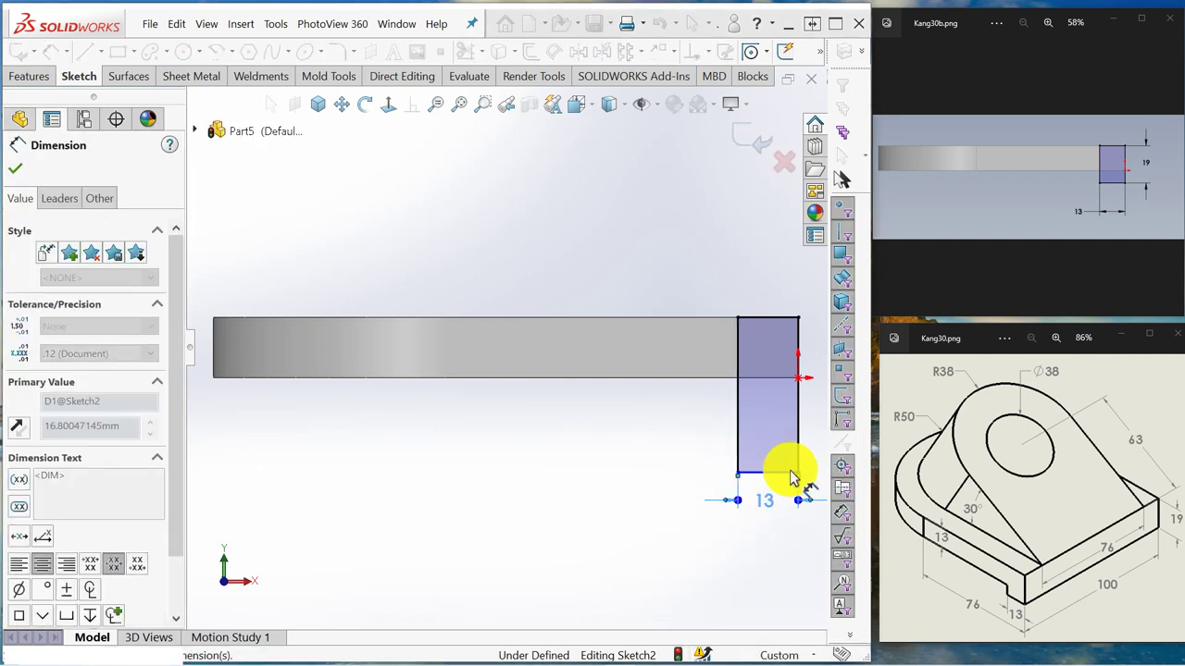
{"action": "left_click", "coordinate": [737, 435]}
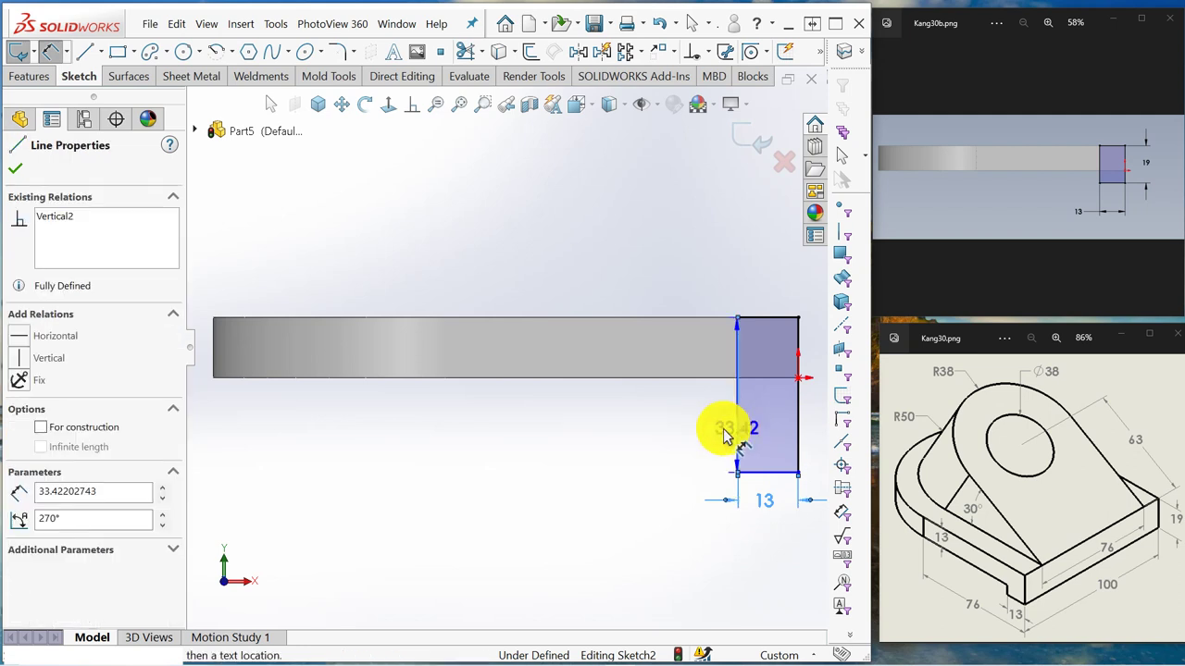
{"action": "left_click", "coordinate": [687, 435]}
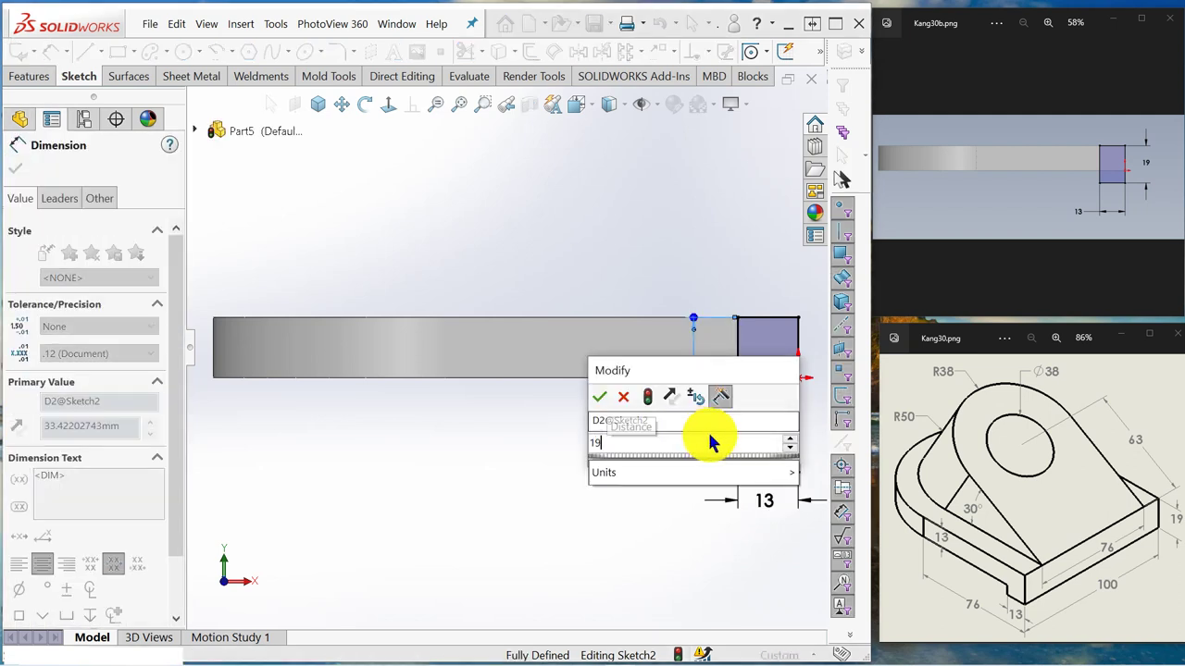
{"action": "type", "text": "19"}
{"action": "key", "text": "Return"}
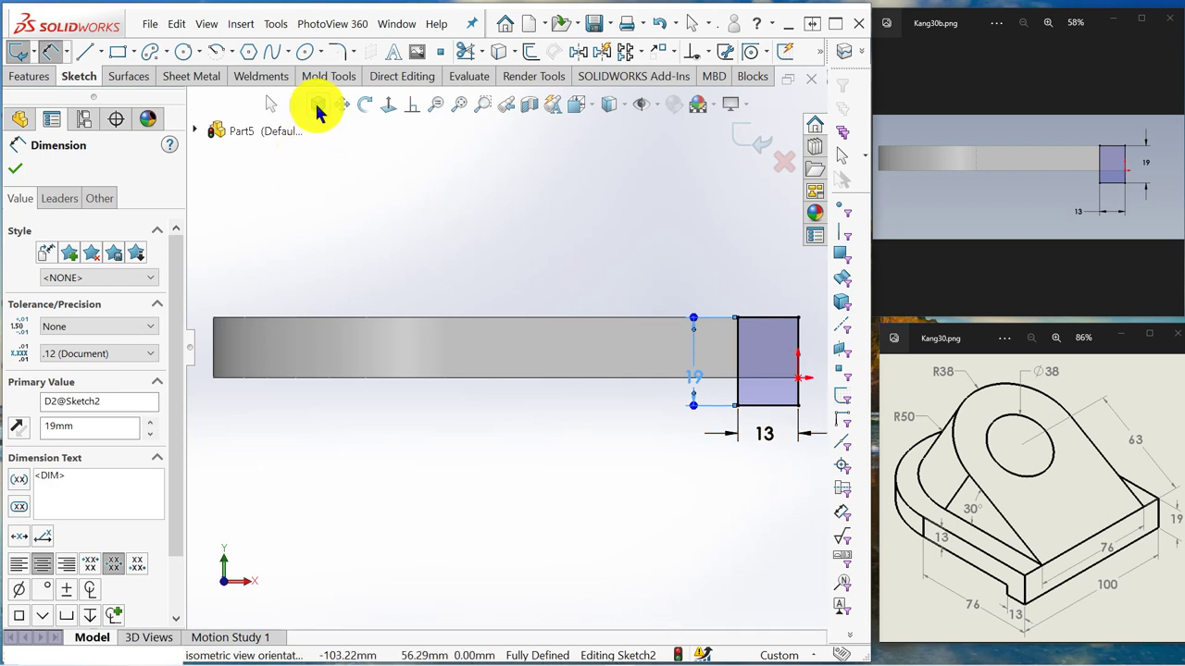
{"action": "left_click", "coordinate": [312, 120]}
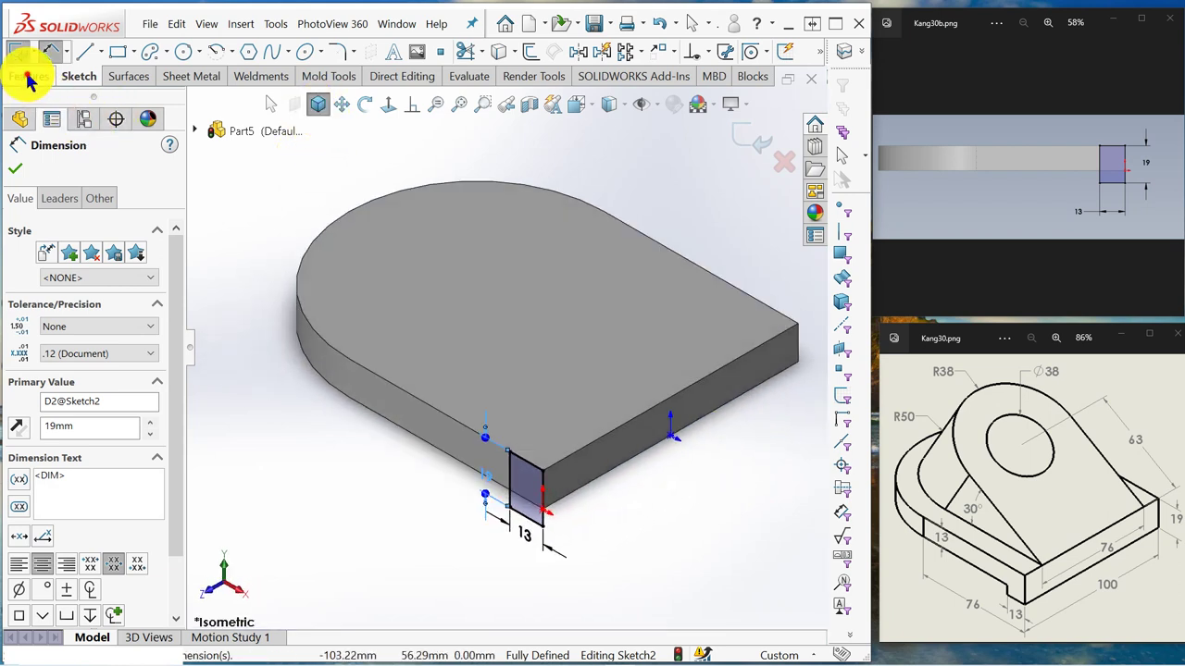
Extrude the 13 by 19 rectangle Up To Surface, ending at the base's far side face.
{"action": "left_click", "coordinate": [25, 76]}
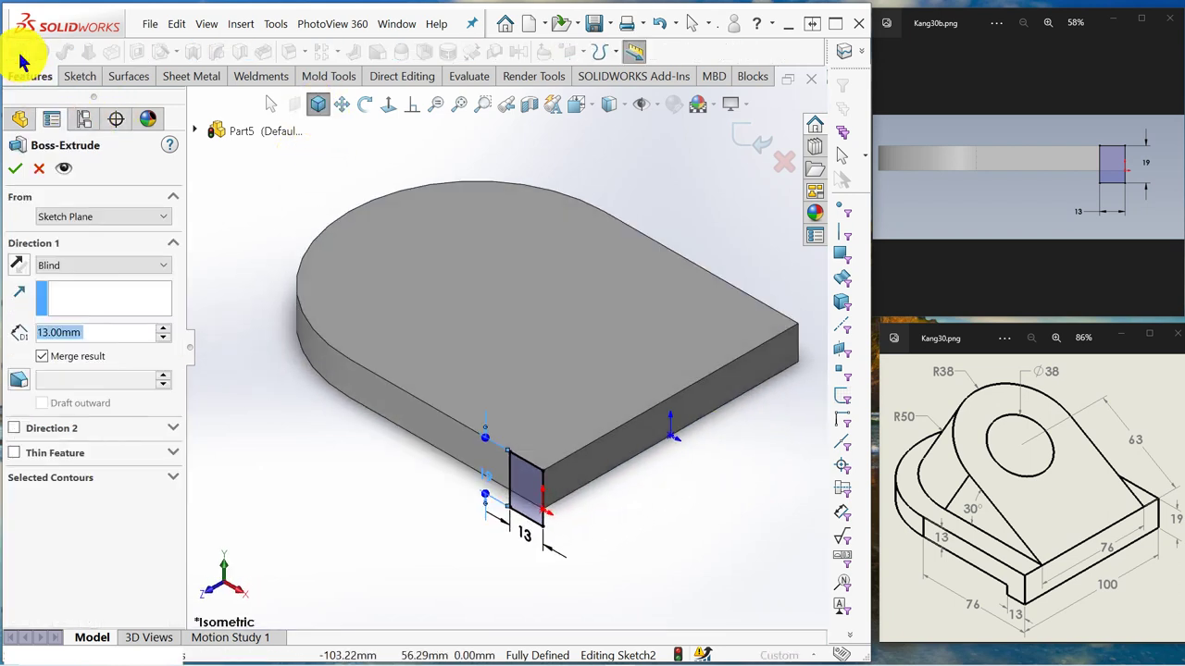
{"action": "left_click", "coordinate": [164, 265]}
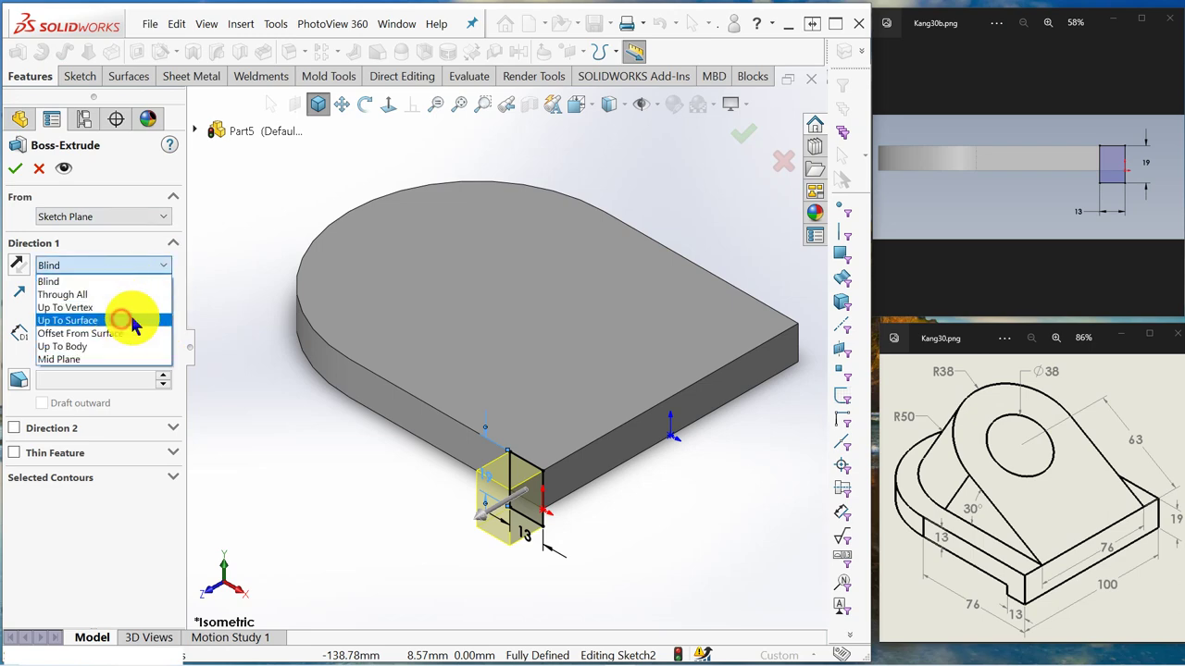
{"action": "left_click", "coordinate": [125, 320]}
{"action": "mouse_move", "coordinate": [609, 335]}
{"action": "middle_mouse_down"}
{"action": "mouse_move", "coordinate": [460, 345]}
{"action": "mouse_move", "coordinate": [535, 343]}
{"action": "middle_mouse_up"}
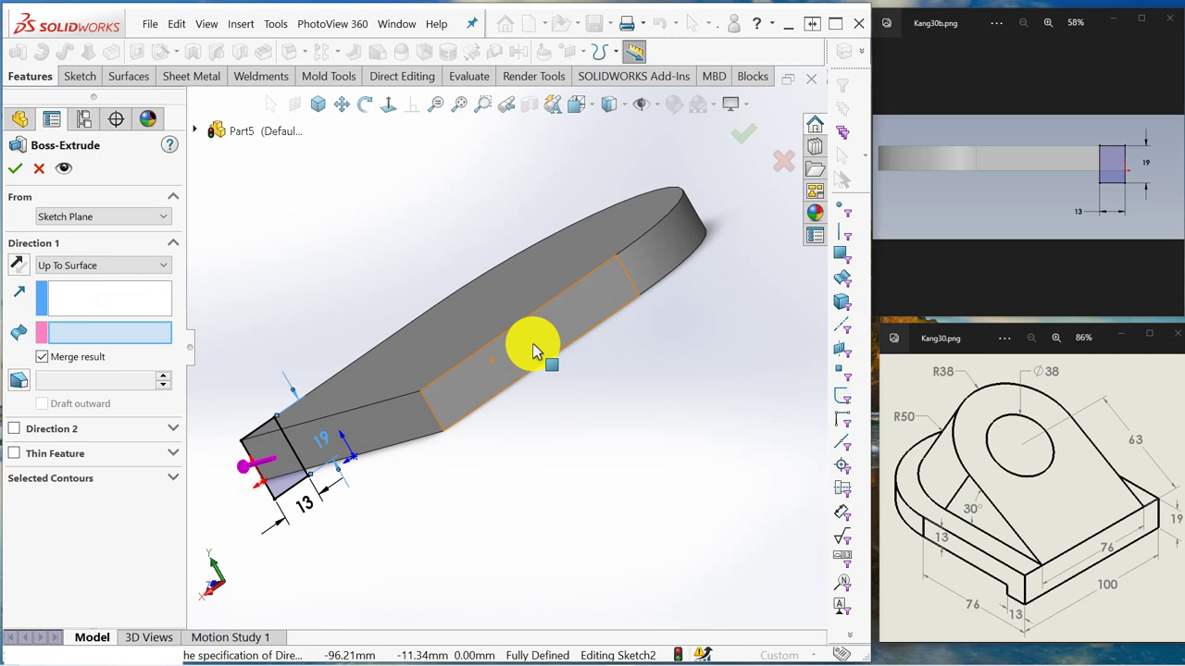
{"action": "left_click", "coordinate": [500, 372]}
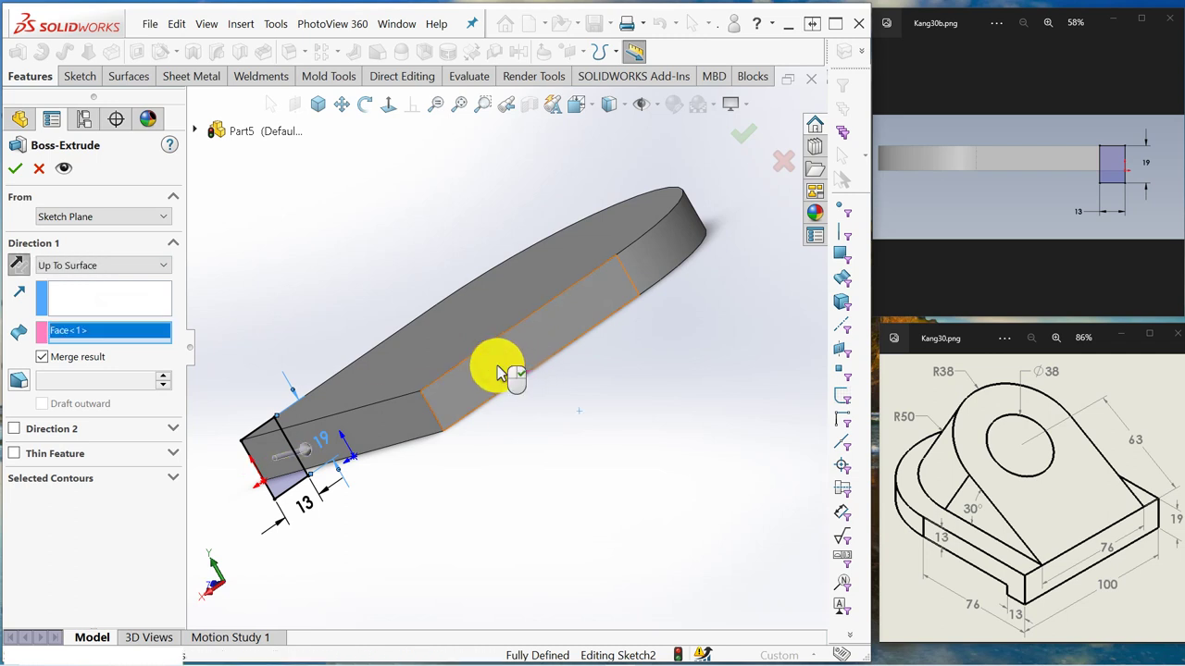
{"action": "left_click", "coordinate": [16, 174]}
{"action": "mouse_move", "coordinate": [328, 268]}
{"action": "middle_mouse_down"}
{"action": "mouse_move", "coordinate": [476, 207]}
{"action": "mouse_move", "coordinate": [486, 267]}
{"action": "mouse_move", "coordinate": [531, 265]}
{"action": "middle_mouse_up"}
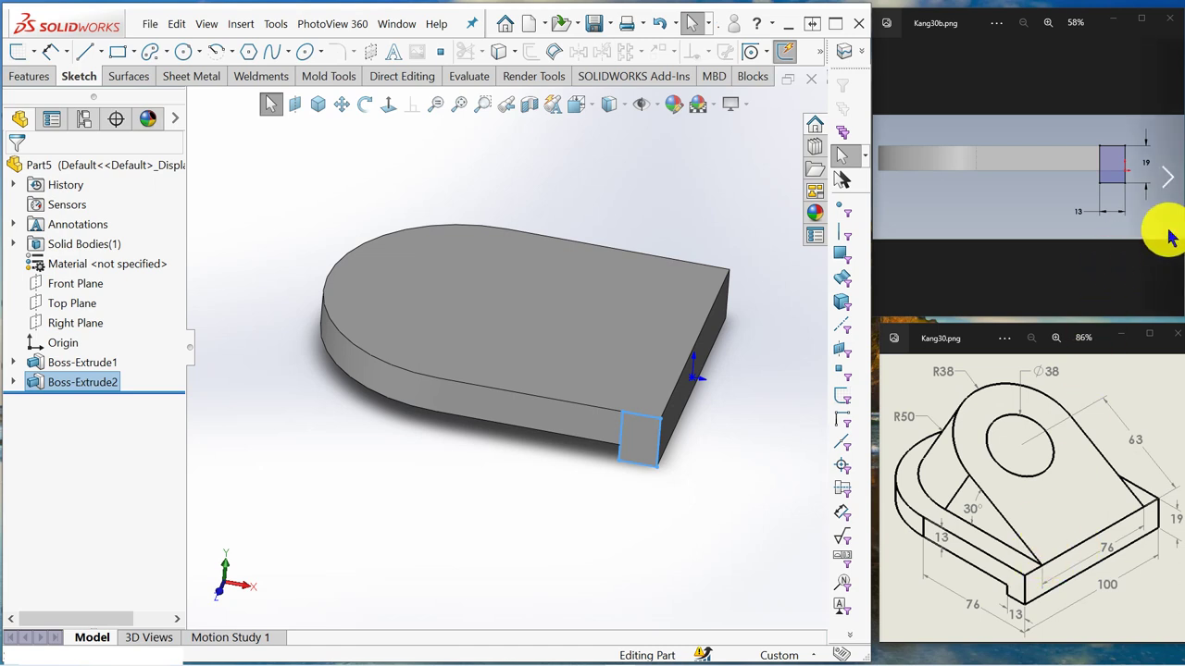
{"action": "left_click", "coordinate": [1168, 177]}
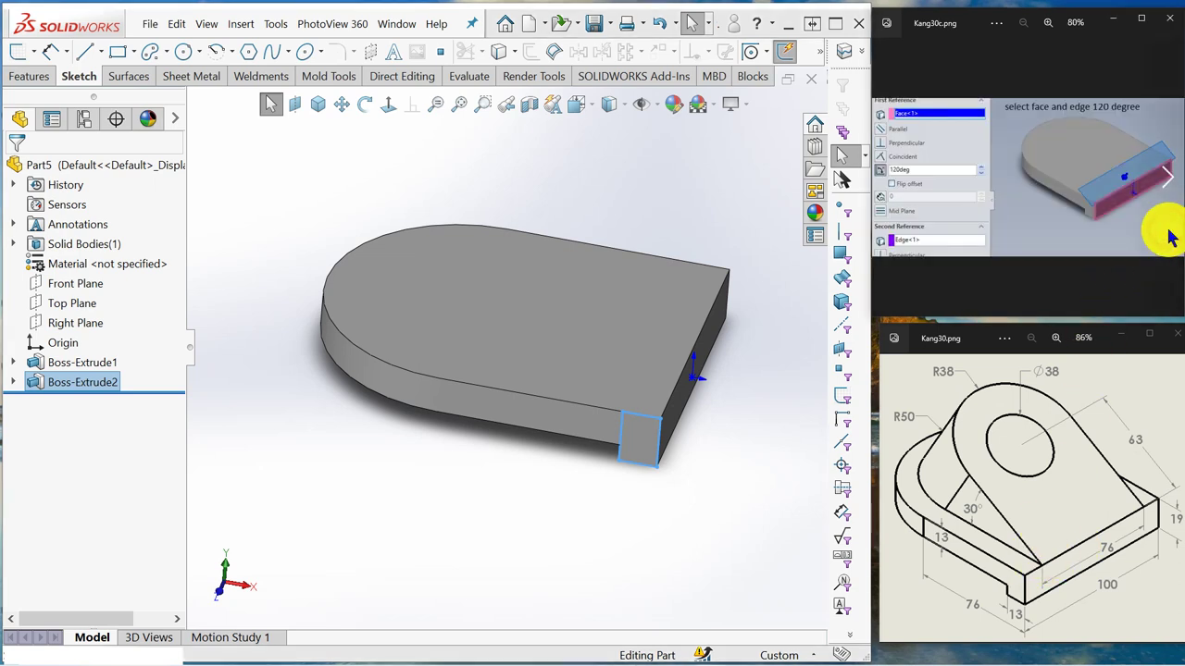
{"action": "left_click", "coordinate": [542, 190]}
{"action": "key", "text": "ctrl+7"}
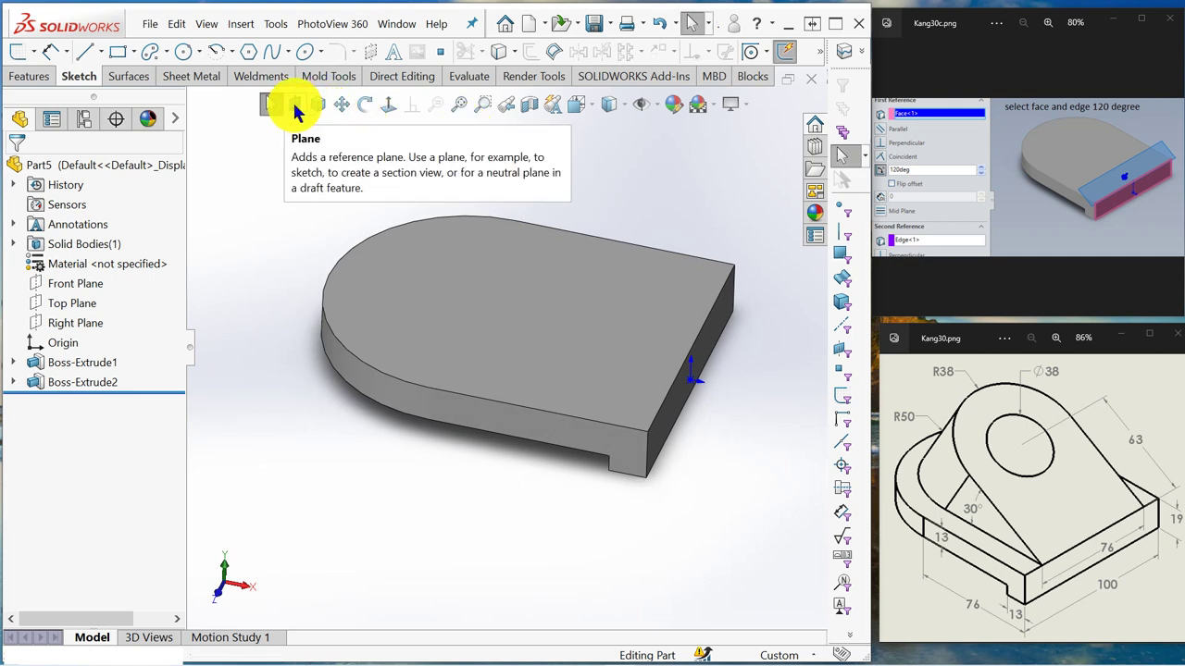
Create Plane1 from the right face and its top edge at a 120° angle.
{"action": "left_click", "coordinate": [295, 111]}
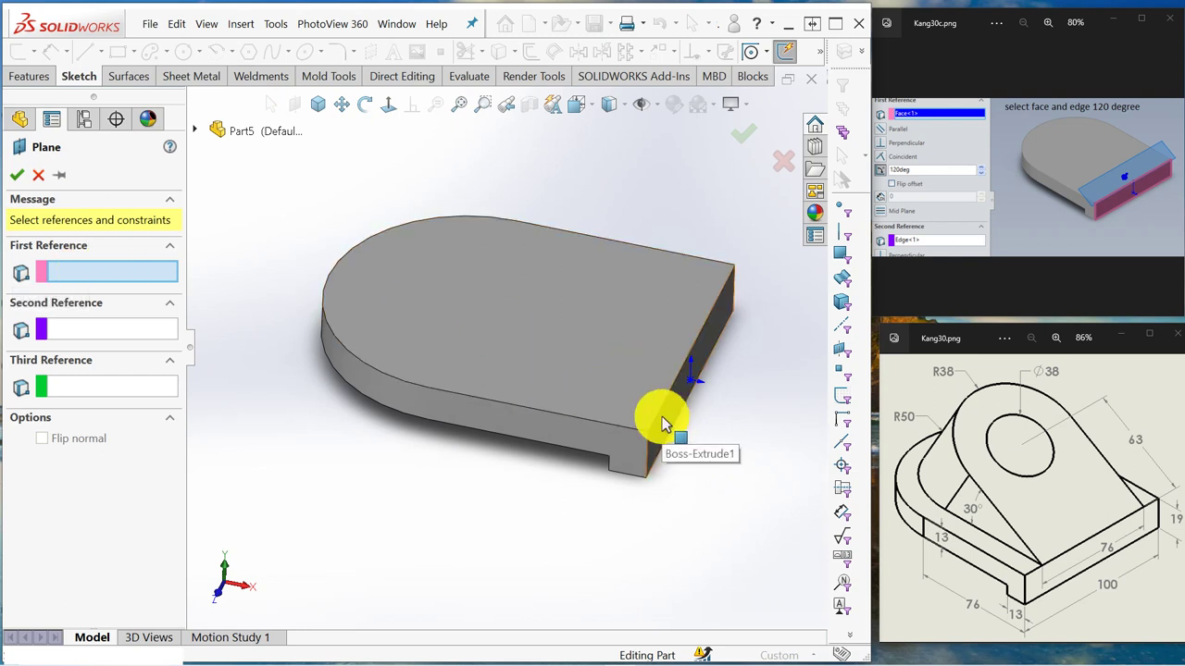
{"action": "left_click", "coordinate": [663, 424]}
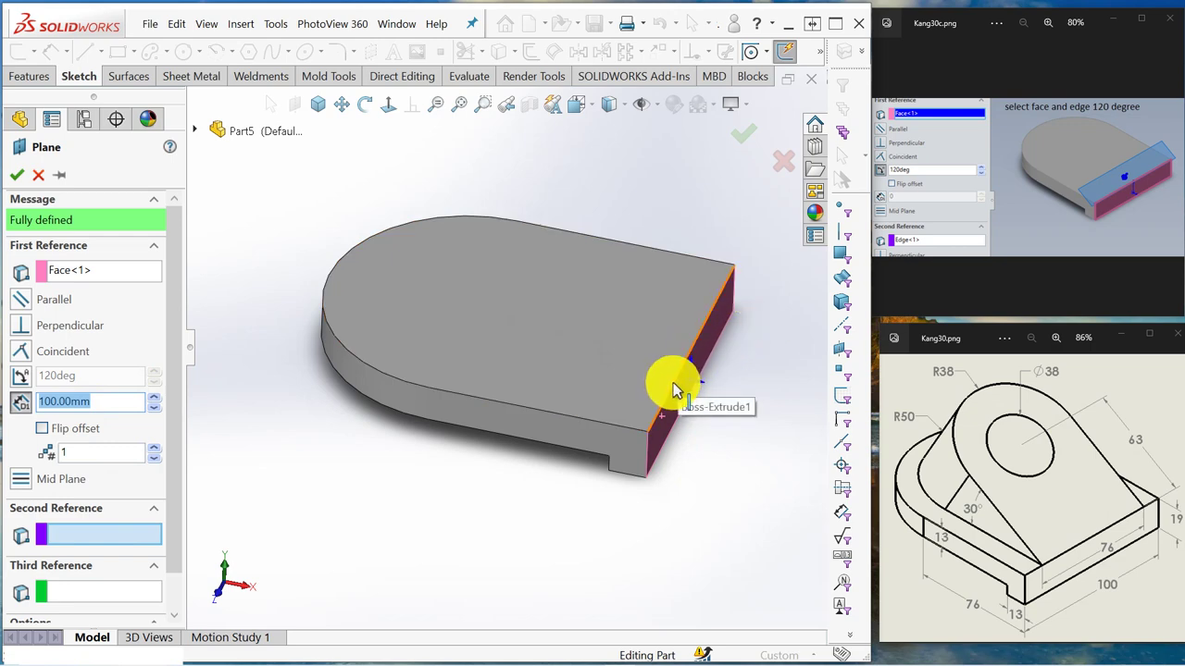
{"action": "left_click", "coordinate": [673, 389]}
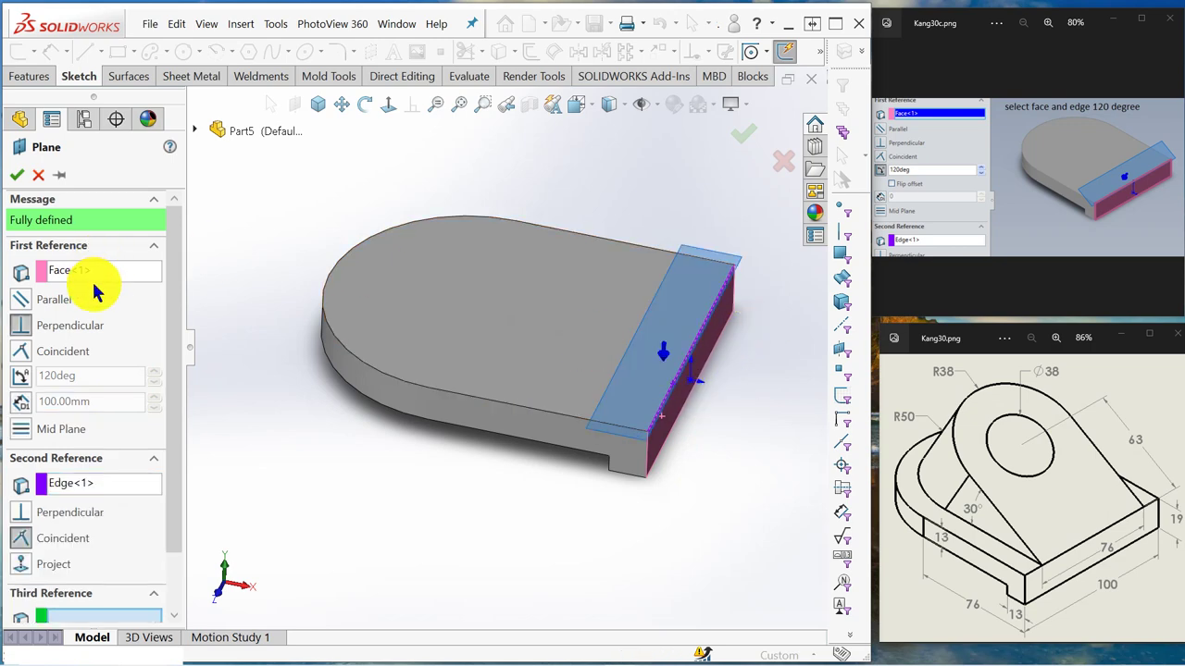
{"action": "left_click", "coordinate": [26, 380]}
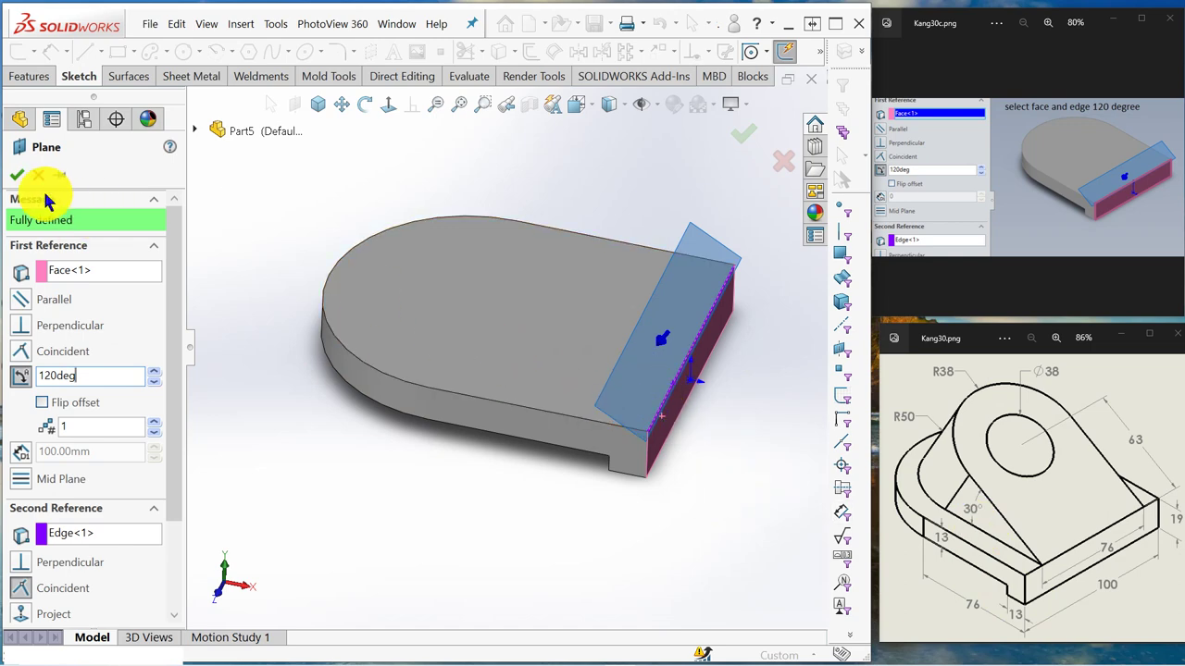
{"action": "left_click", "coordinate": [21, 176]}
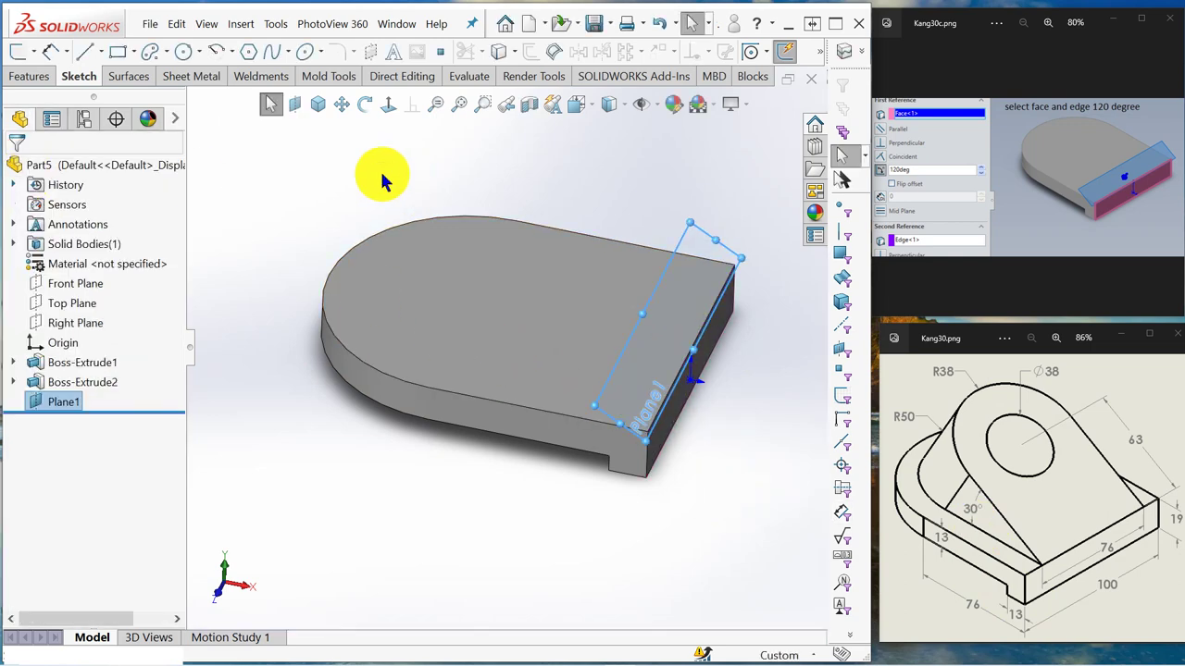
Start Sketch3 on Plane1 and view the part from the Top, zoomed to fit.
{"action": "left_click", "coordinate": [74, 412]}
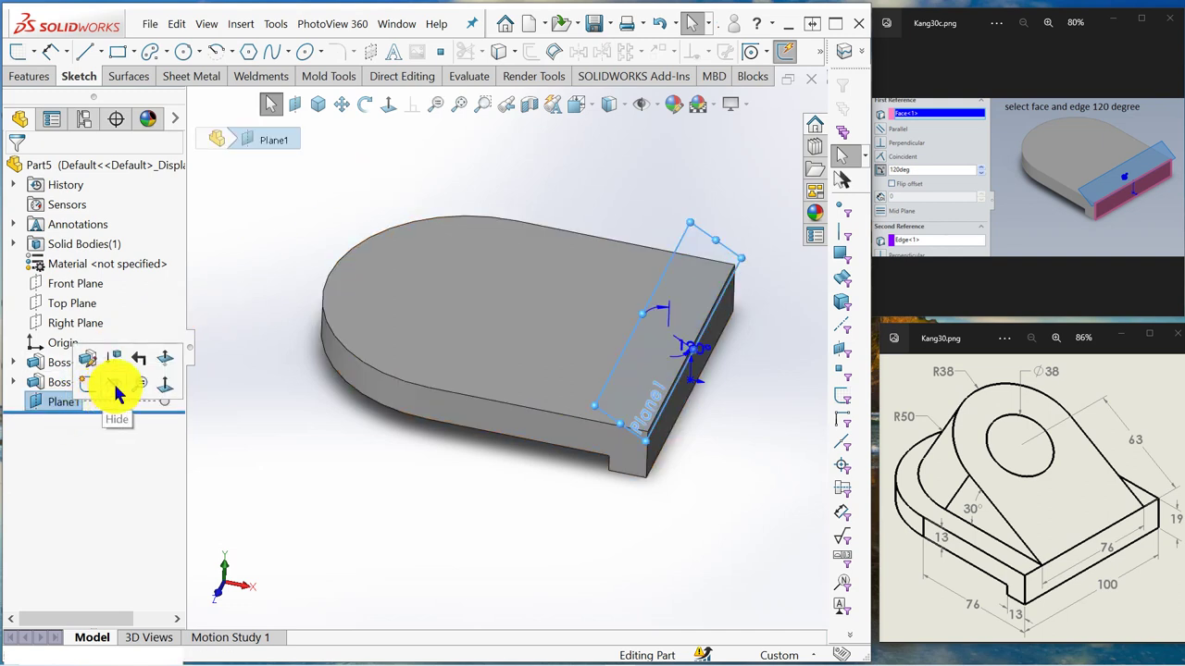
{"action": "left_click", "coordinate": [113, 383]}
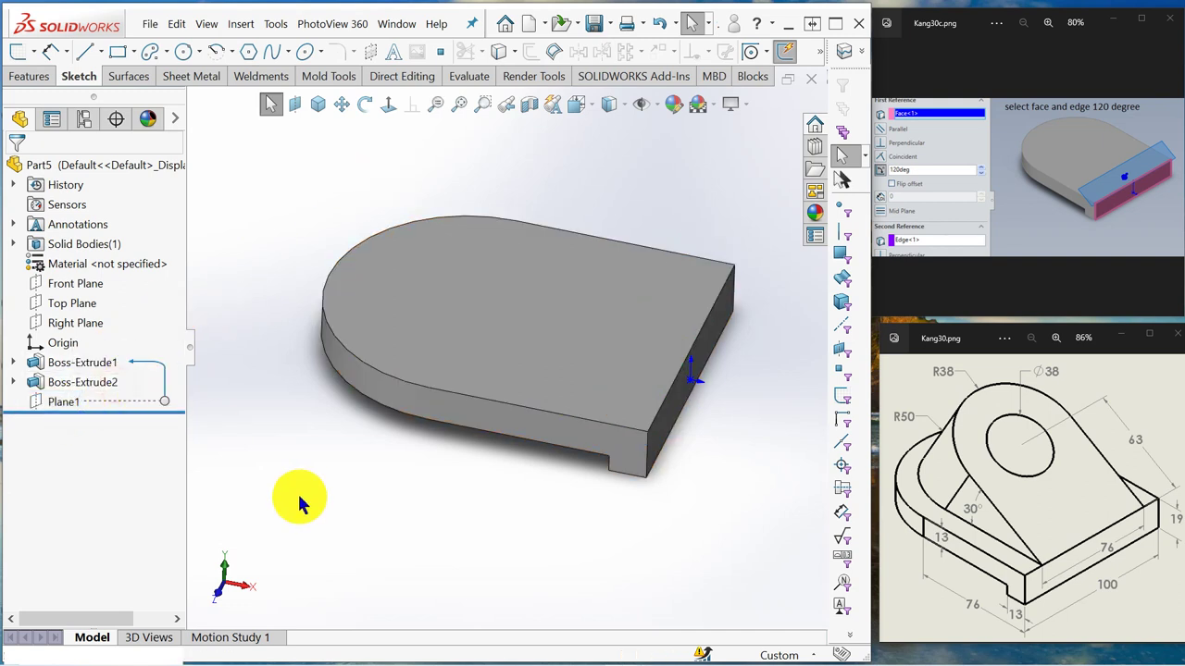
{"action": "left_click", "coordinate": [52, 406]}
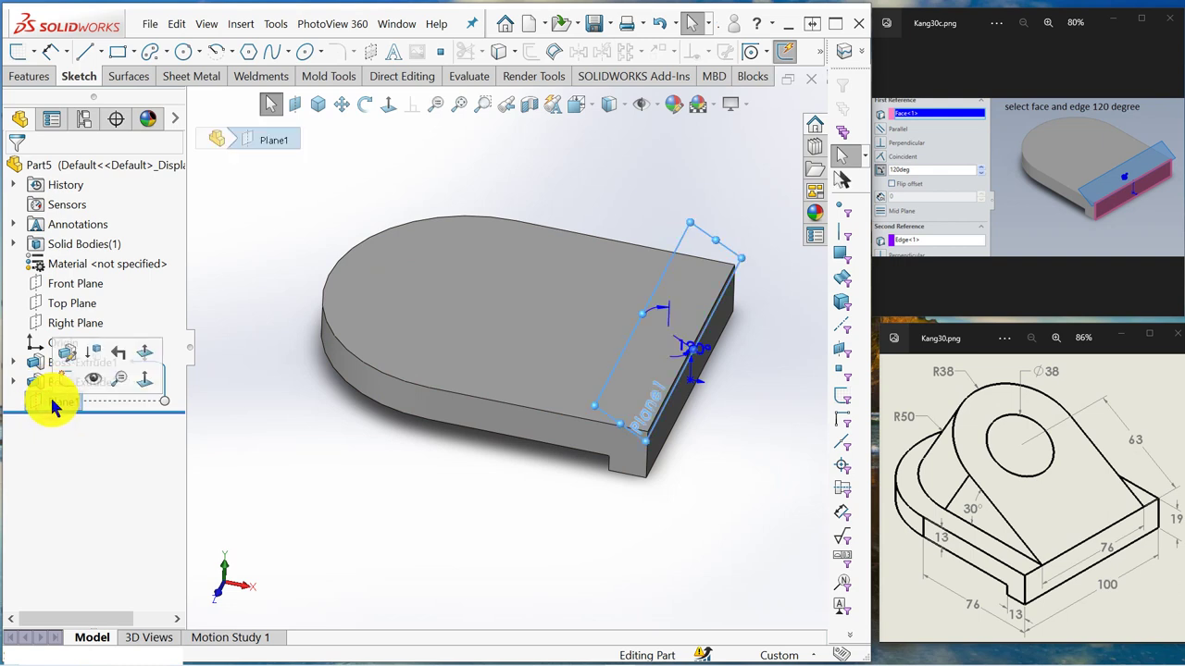
{"action": "left_click", "coordinate": [67, 380]}
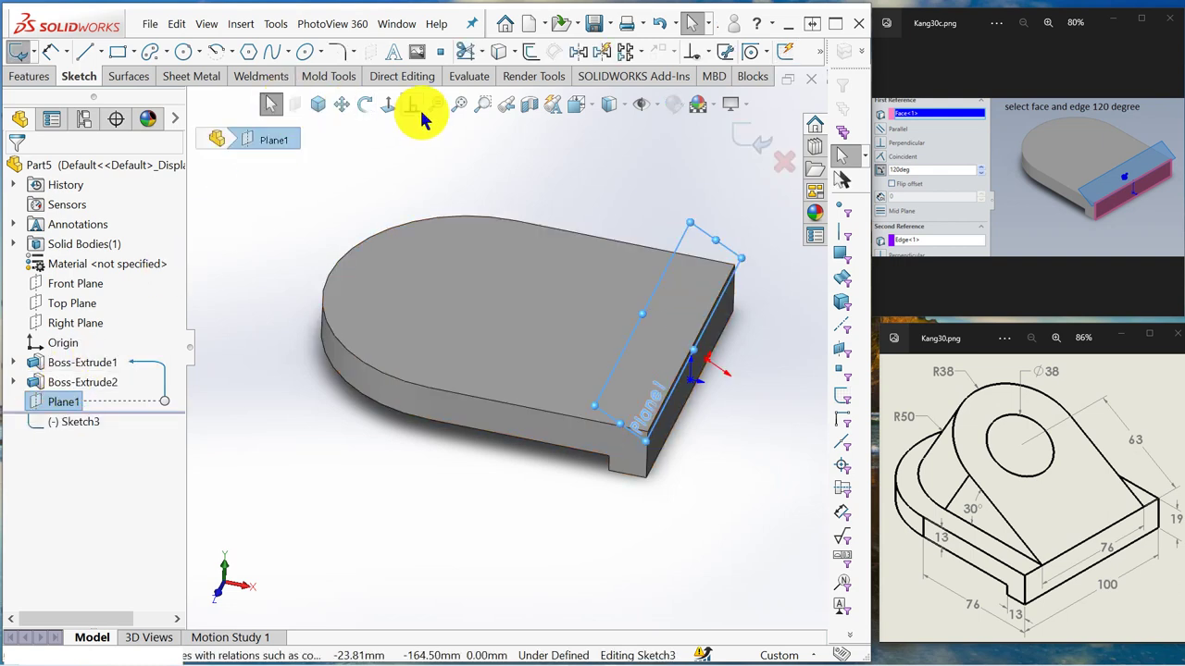
{"action": "left_click", "coordinate": [594, 109]}
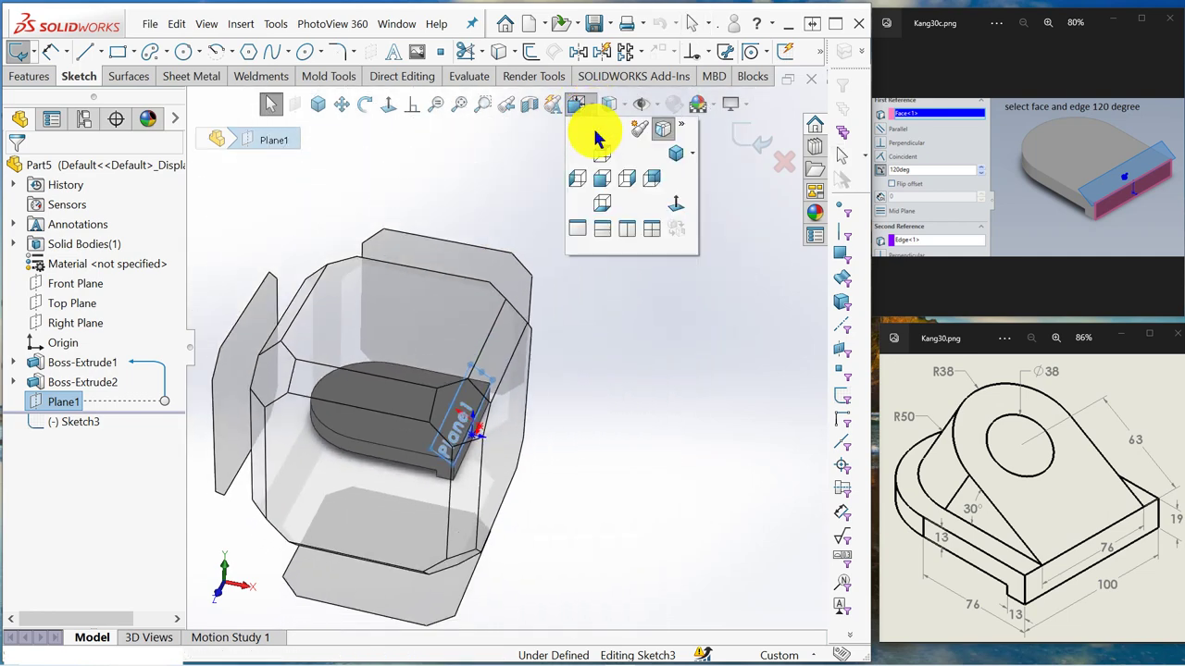
{"action": "left_click", "coordinate": [602, 155]}
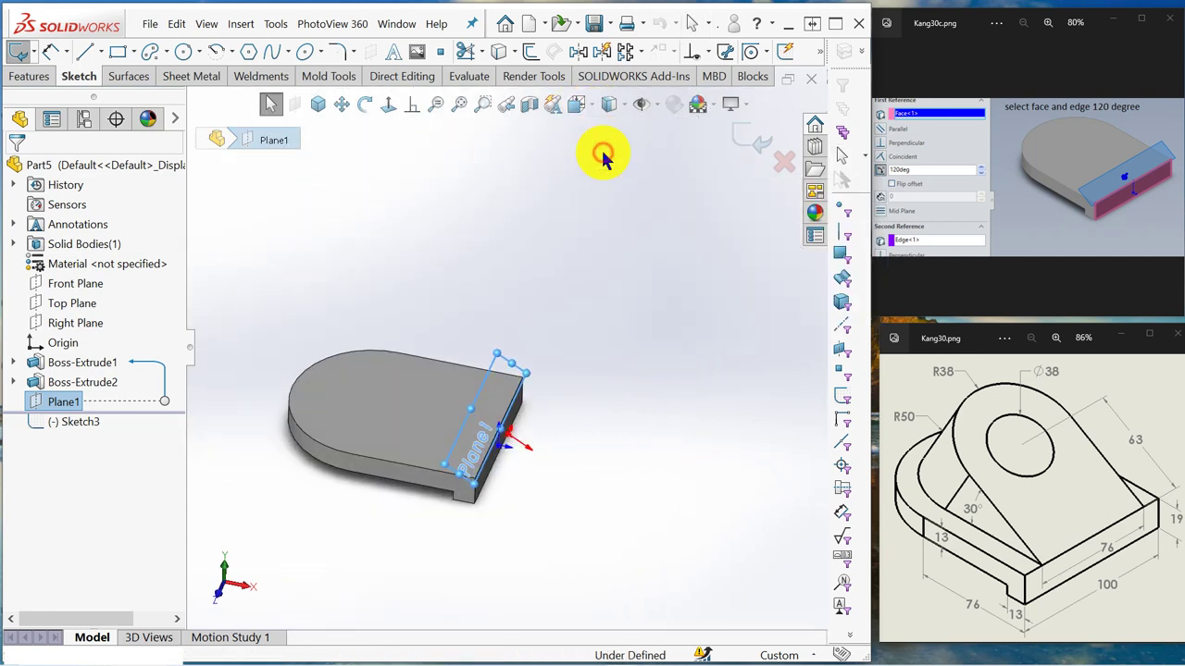
{"action": "key", "text": "f"}
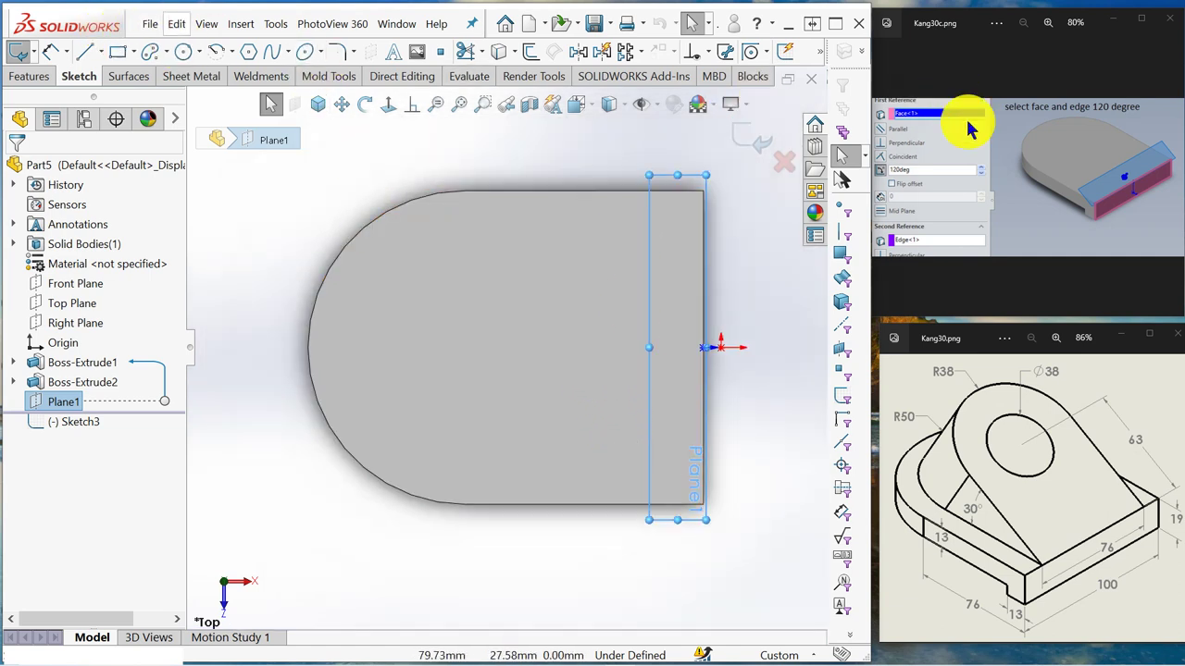
Draw a corner rectangle roughly centred over the D-shaped base in Sketch3.
{"action": "left_click", "coordinate": [1166, 187]}
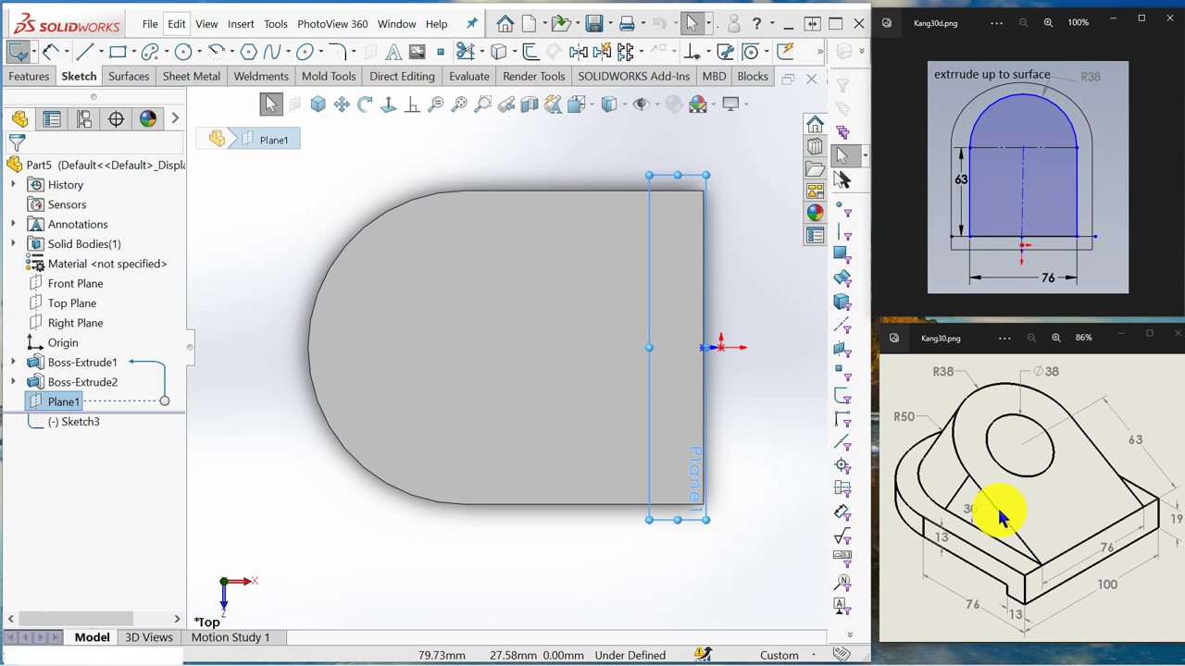
{"action": "left_click", "coordinate": [86, 53]}
{"action": "left_click", "coordinate": [116, 53]}
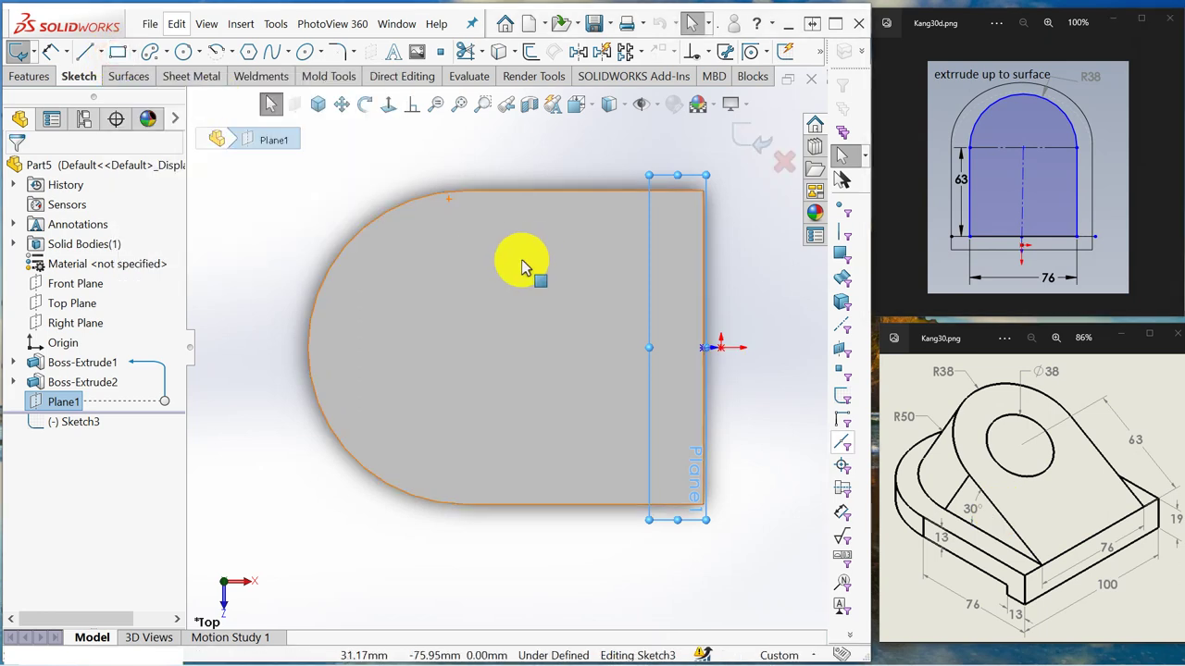
{"action": "left_click_drag", "start_coordinate": [574, 285], "coordinate": [402, 391]}
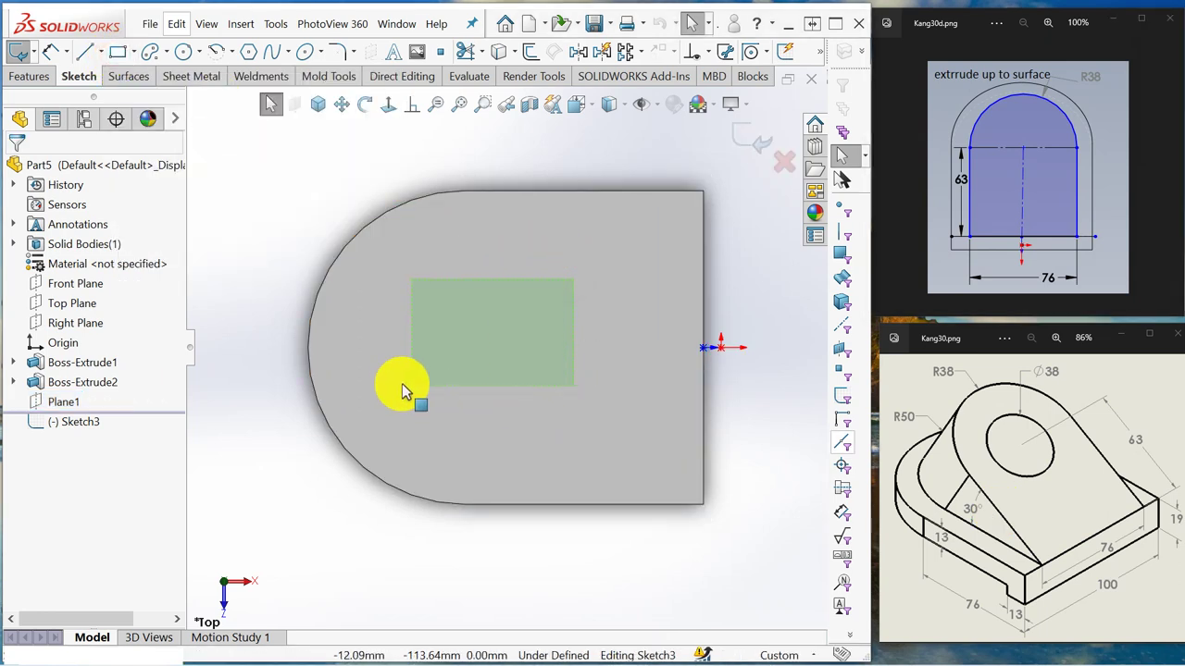
{"action": "left_click", "coordinate": [116, 52]}
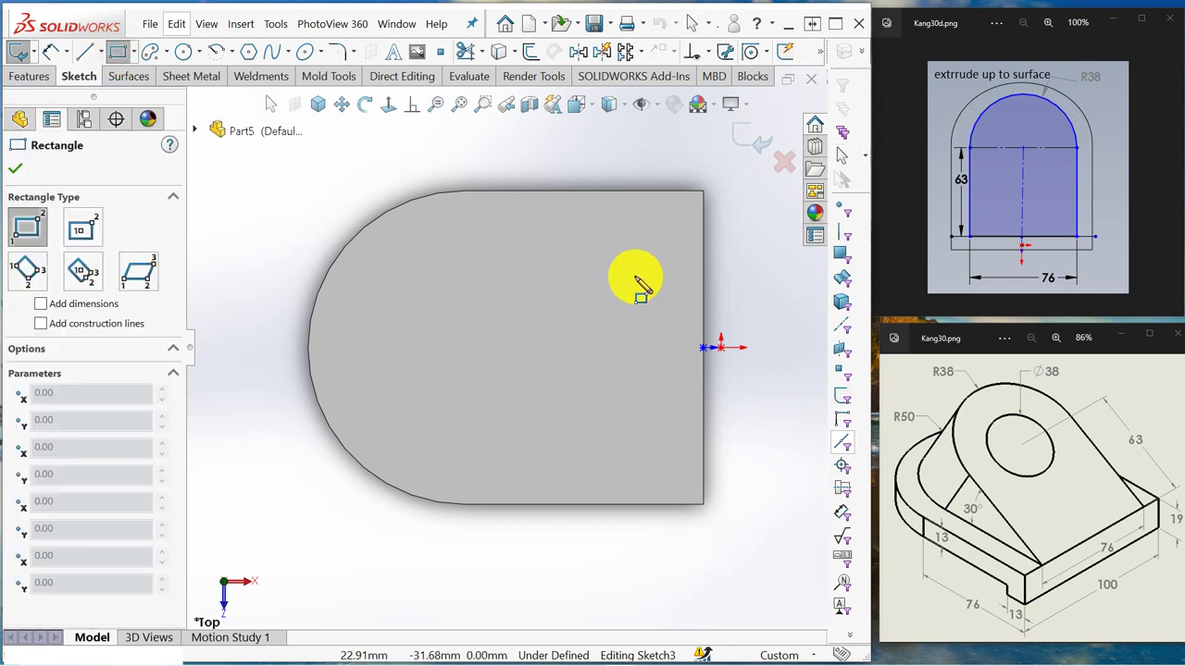
{"action": "left_click", "coordinate": [635, 276]}
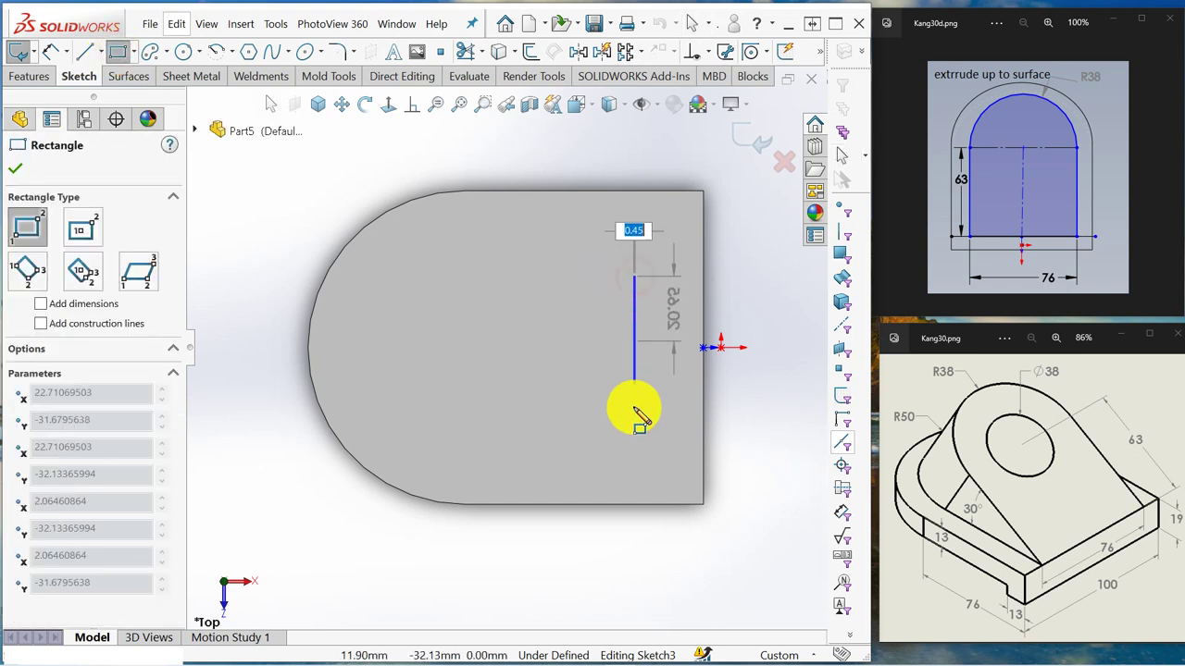
{"action": "left_click", "coordinate": [452, 421]}
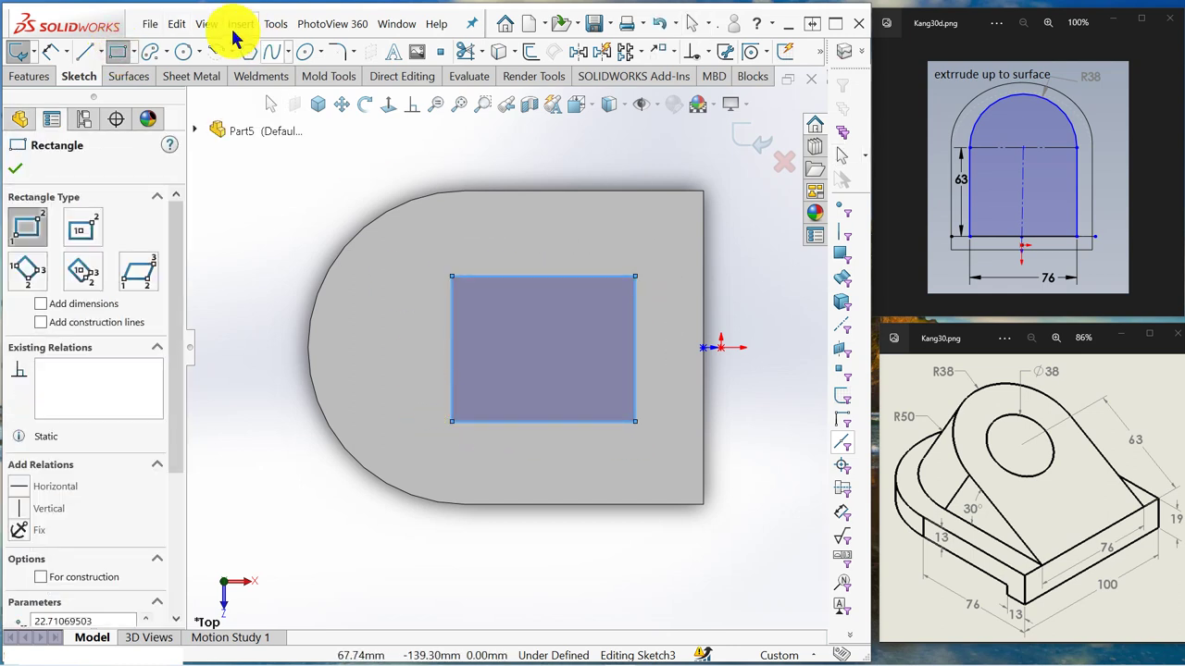
{"action": "left_click", "coordinate": [45, 56]}
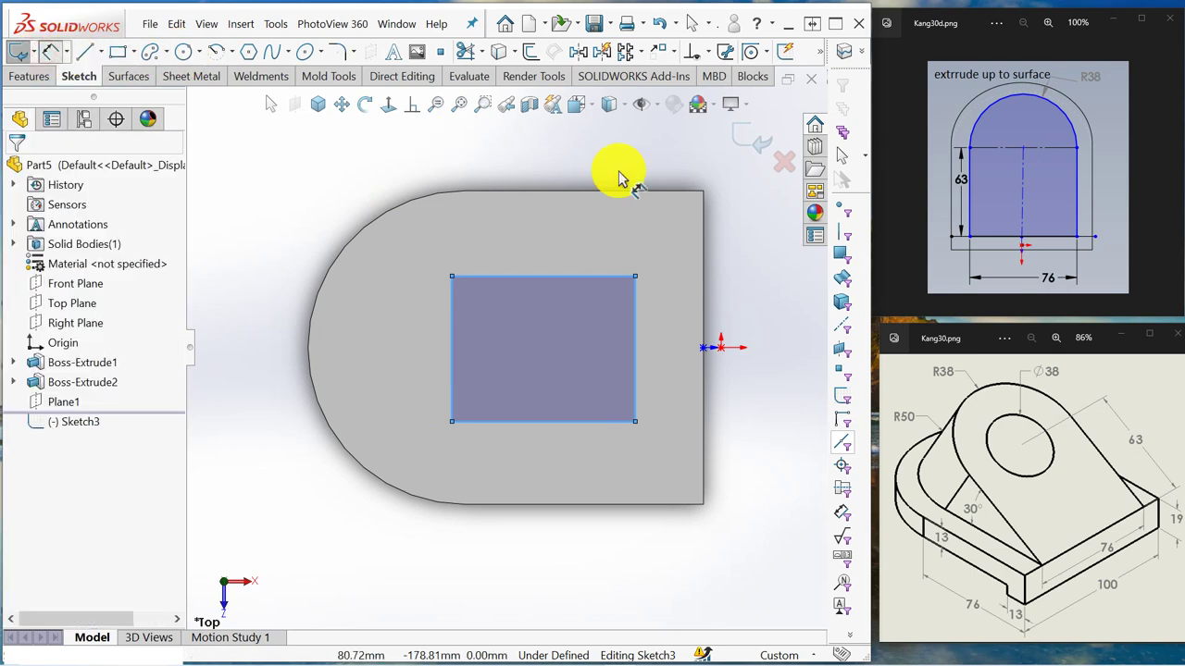
Dimension the rectangle's right side to 769 mm.
{"action": "left_click", "coordinate": [635, 339]}
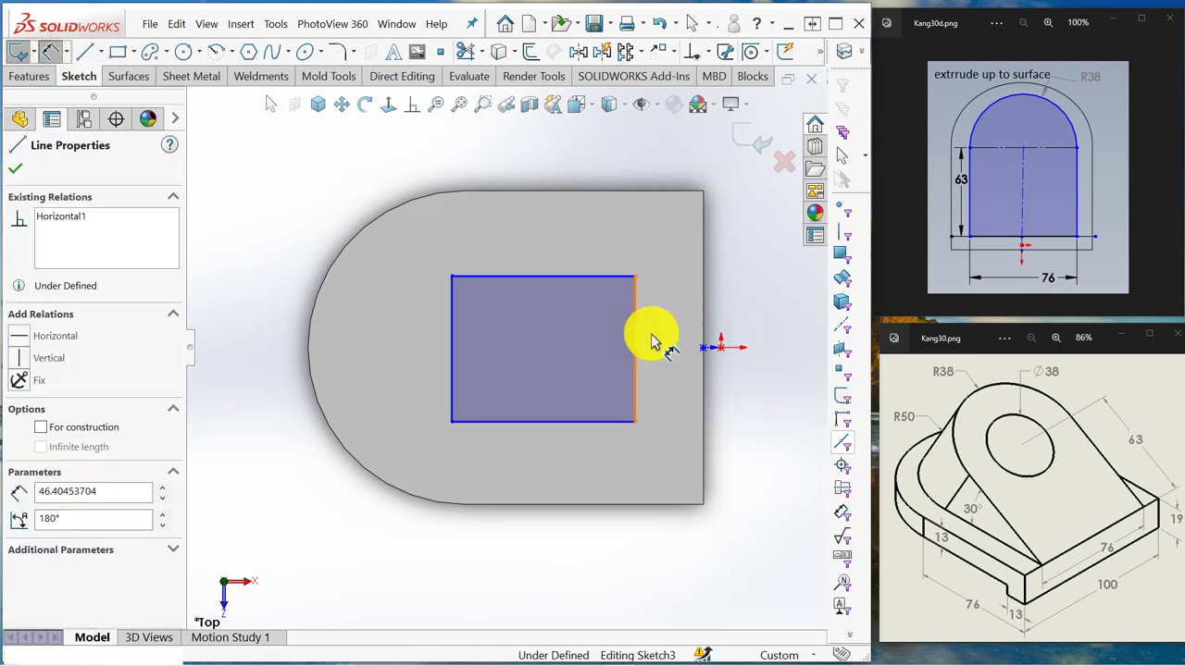
{"action": "left_click", "coordinate": [650, 332]}
{"action": "type", "text": "7"}
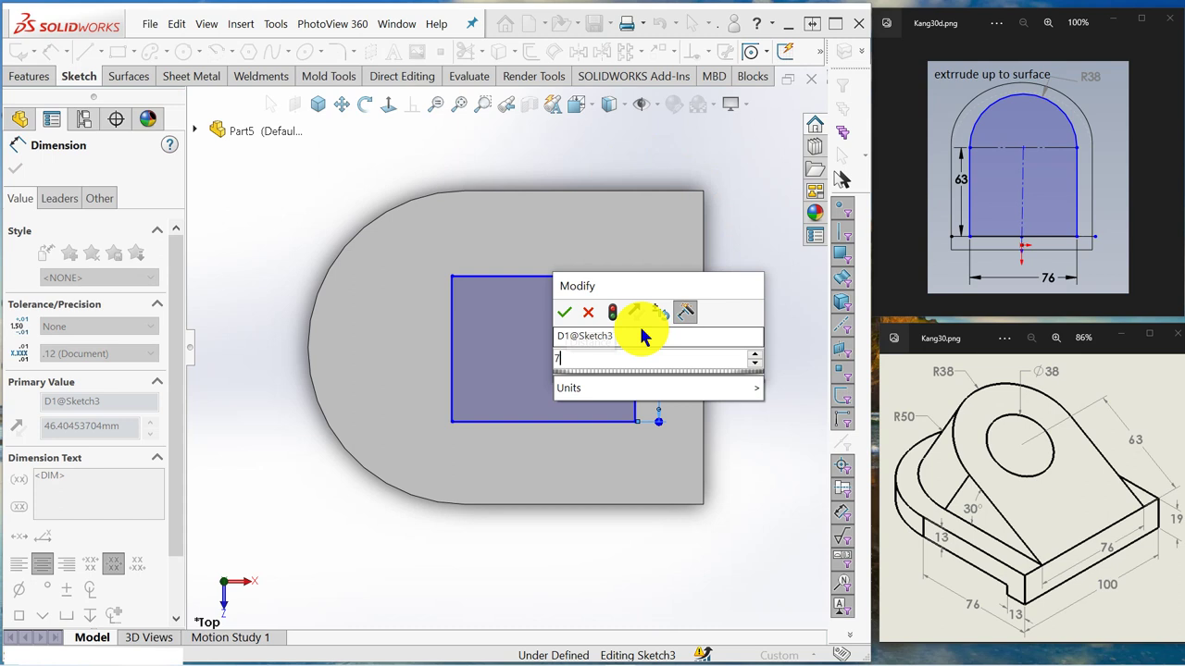
{"action": "type", "text": "69"}
{"action": "key", "text": "Return"}
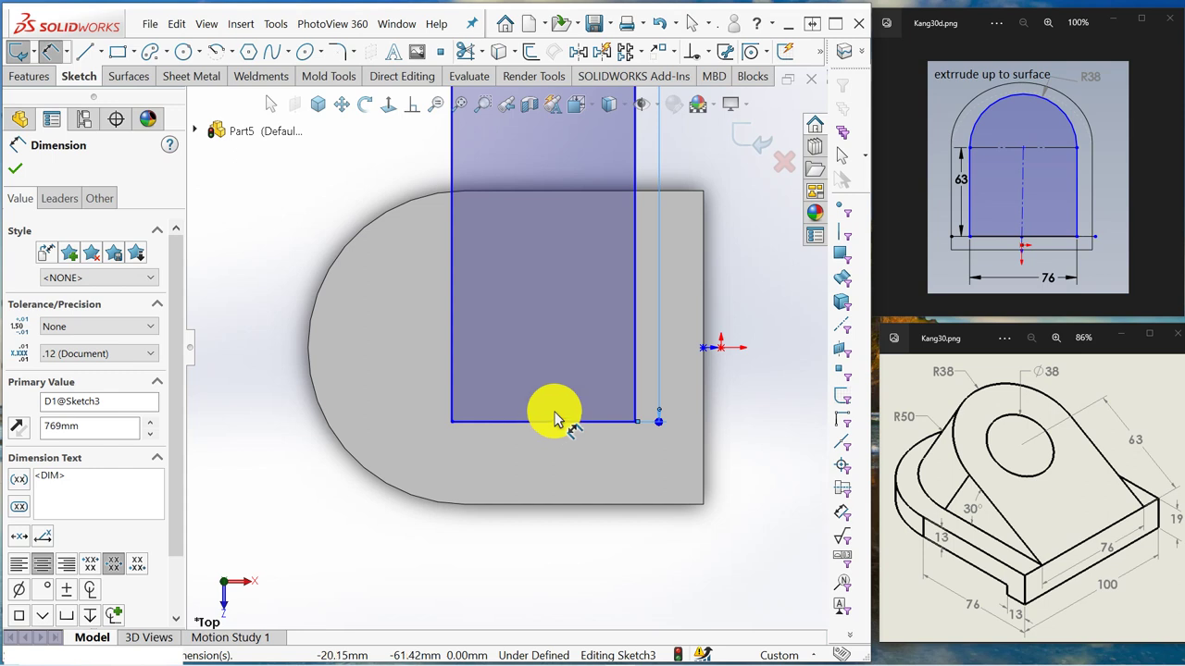
Try a second dimension on the right edge and discard the conflicting extra dimension.
{"action": "scroll", "coordinate": [638, 318], "scroll_direction": "down", "scroll_amount": 2}
{"action": "scroll", "coordinate": [627, 318], "scroll_direction": "up", "scroll_amount": 2}
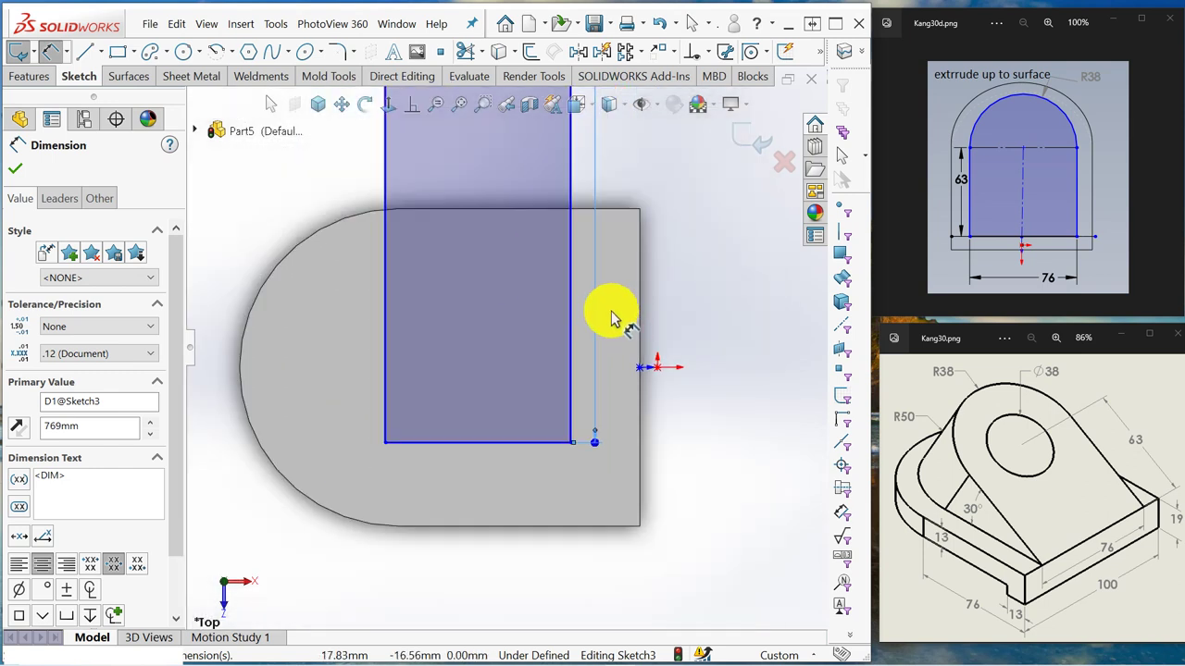
{"action": "left_click", "coordinate": [571, 312]}
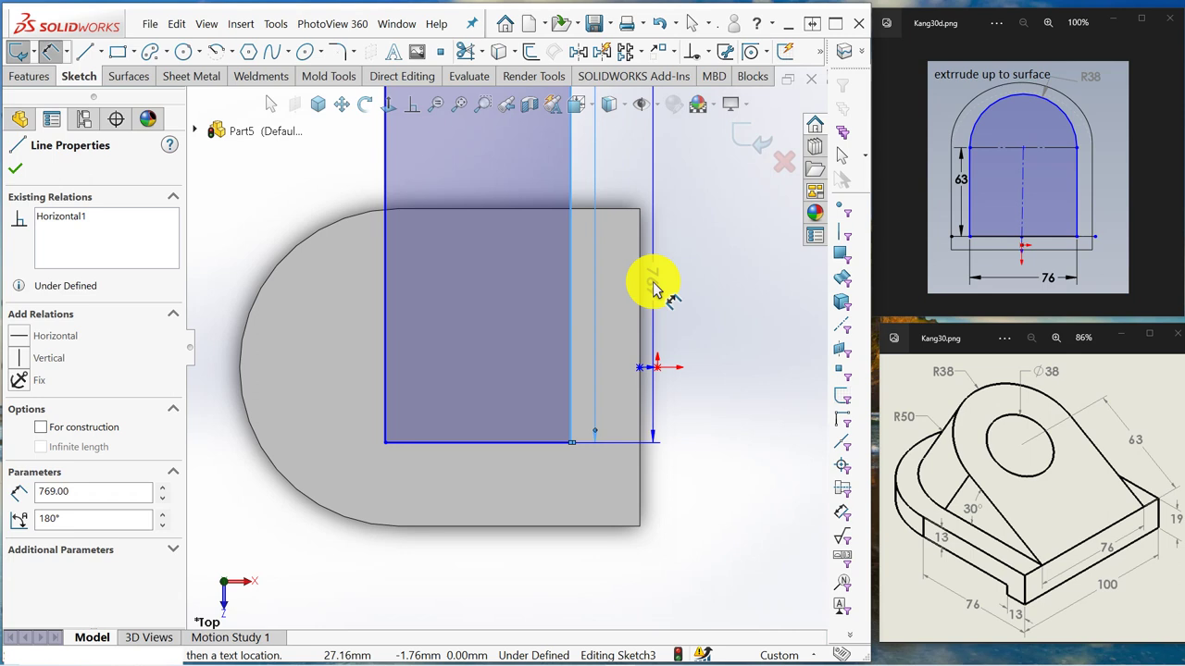
{"action": "left_click", "coordinate": [655, 285]}
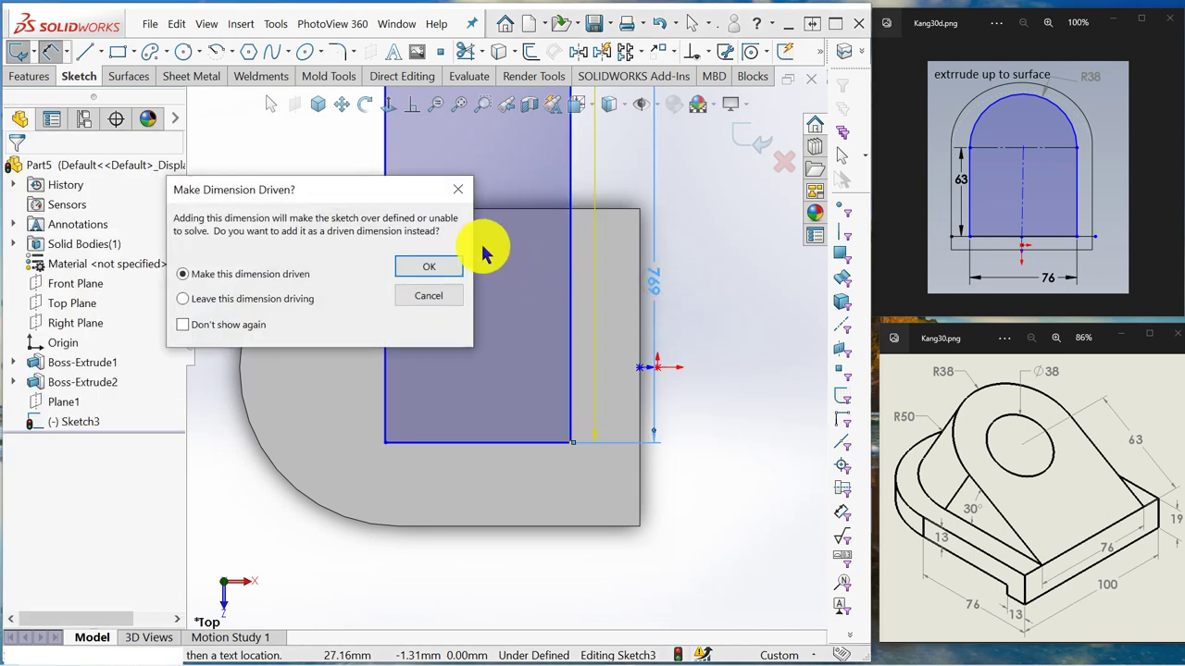
{"action": "left_click", "coordinate": [452, 294]}
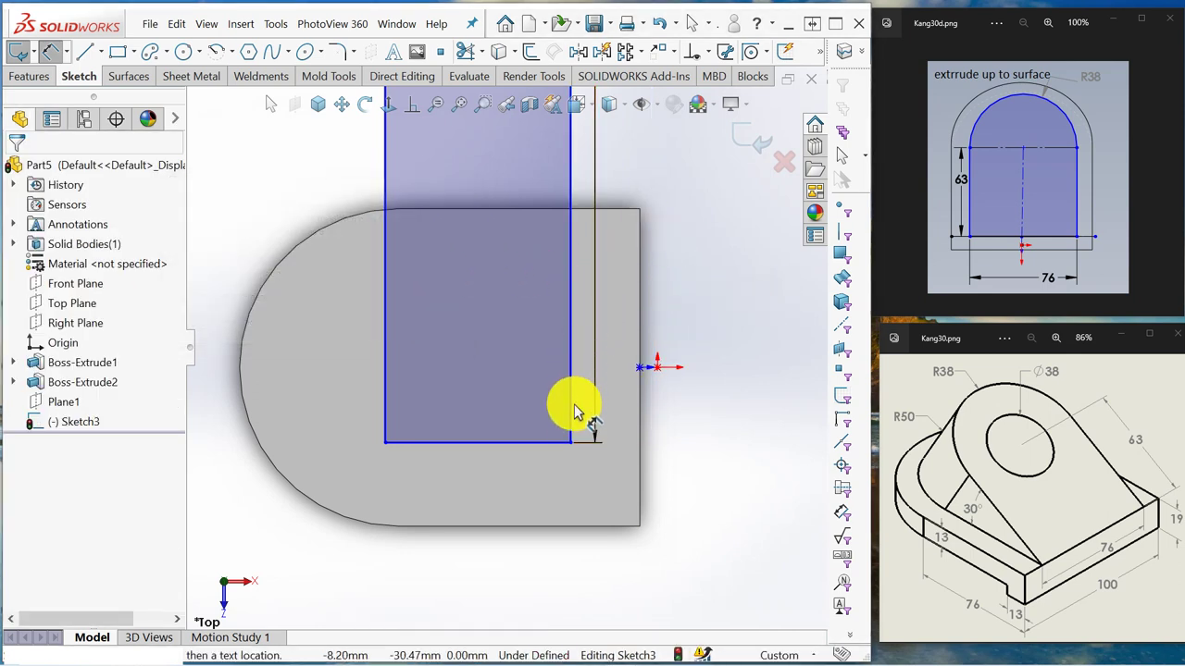
{"action": "left_click", "coordinate": [583, 451]}
{"action": "left_click", "coordinate": [381, 569]}
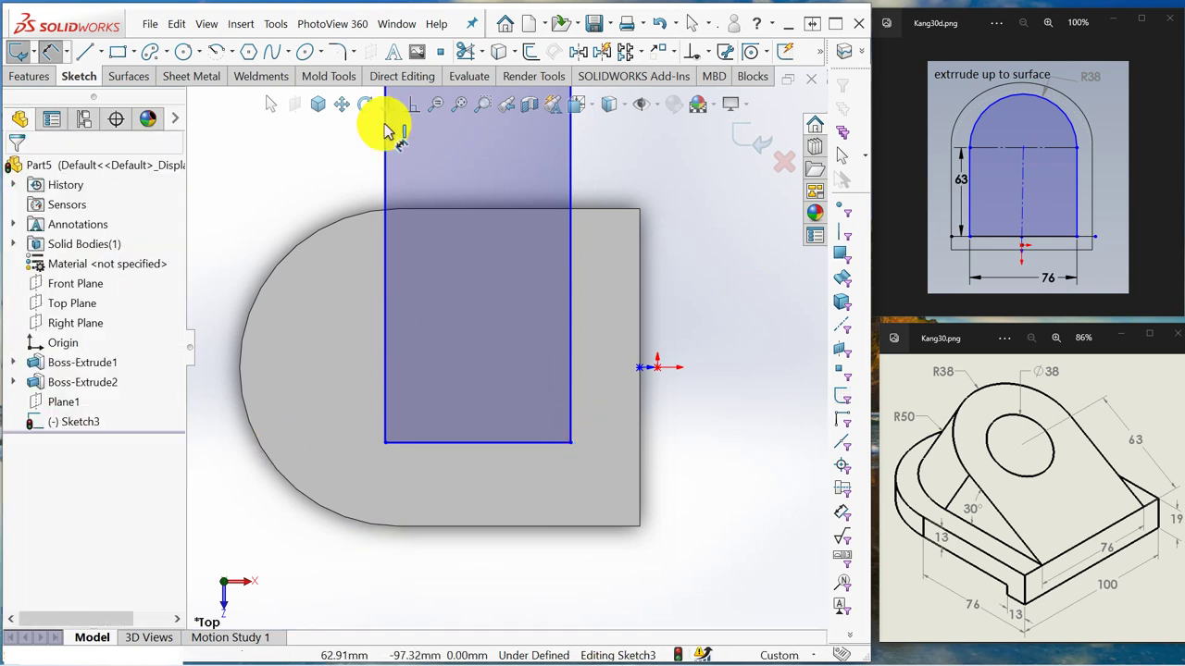
Zoom and pan to bring the tall rectangle into view and inspect its sides.
{"action": "scroll", "coordinate": [472, 243], "scroll_direction": "up", "scroll_amount": 2}
{"action": "scroll", "coordinate": [471, 245], "scroll_direction": "up", "scroll_amount": 5}
{"action": "scroll", "coordinate": [475, 248], "scroll_direction": "up", "scroll_amount": 5}
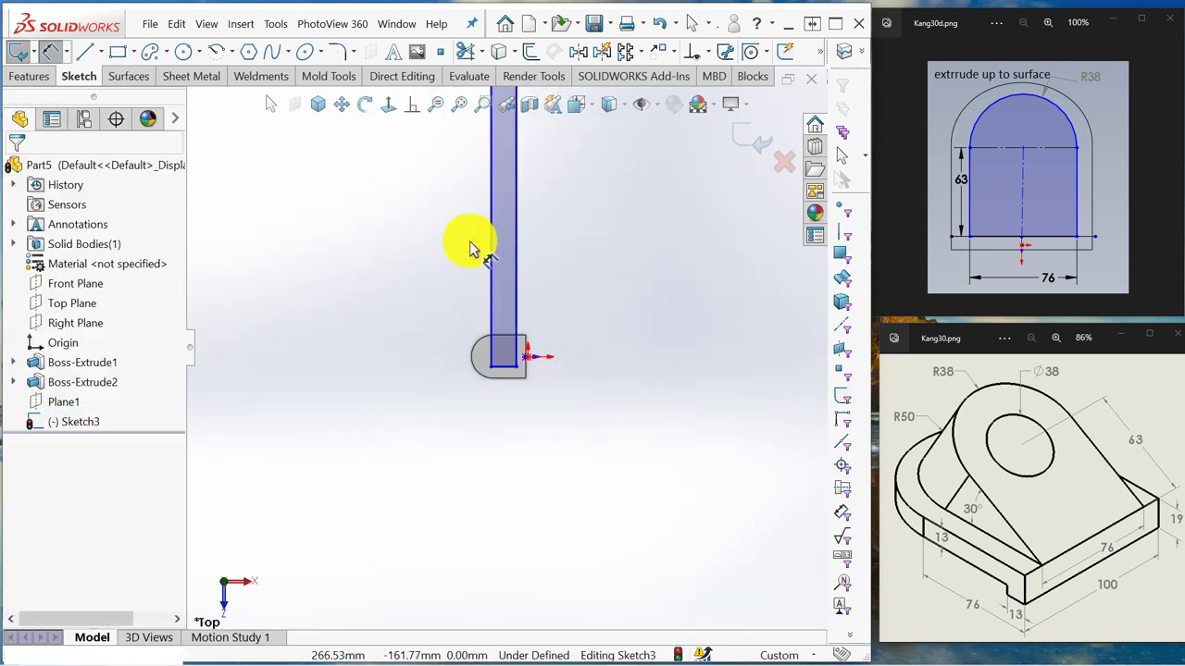
{"action": "scroll", "coordinate": [476, 250], "scroll_direction": "up", "scroll_amount": 2}
{"action": "scroll", "coordinate": [505, 204], "scroll_direction": "up", "scroll_amount": 2}
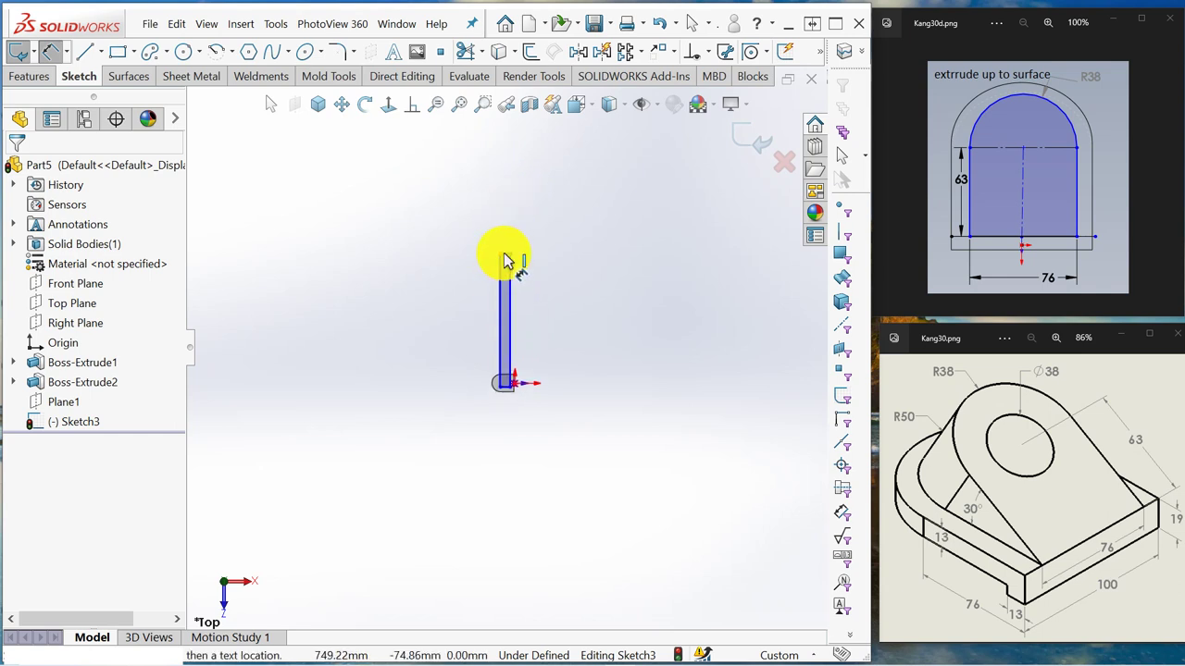
{"action": "middle_click_drag", "start_coordinate": [505, 261], "coordinate": [506, 315], "text": "ctrl"}
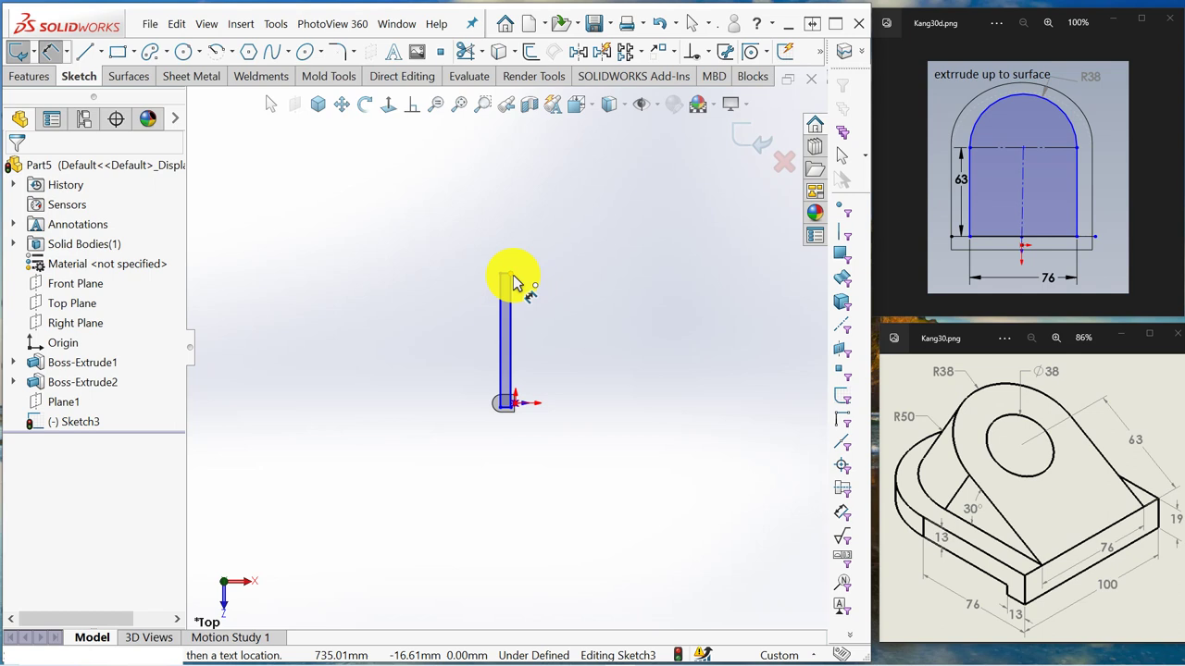
{"action": "left_click", "coordinate": [513, 291]}
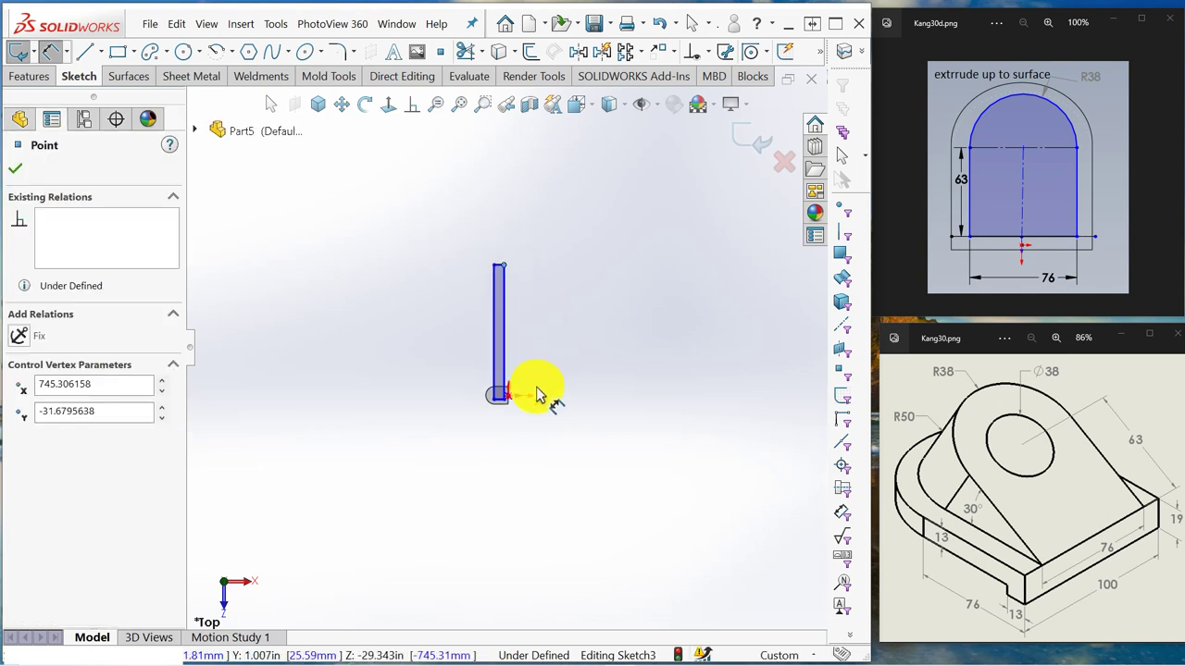
{"action": "scroll", "coordinate": [539, 394], "scroll_direction": "up", "scroll_amount": 2}
{"action": "scroll", "coordinate": [534, 387], "scroll_direction": "down", "scroll_amount": 5}
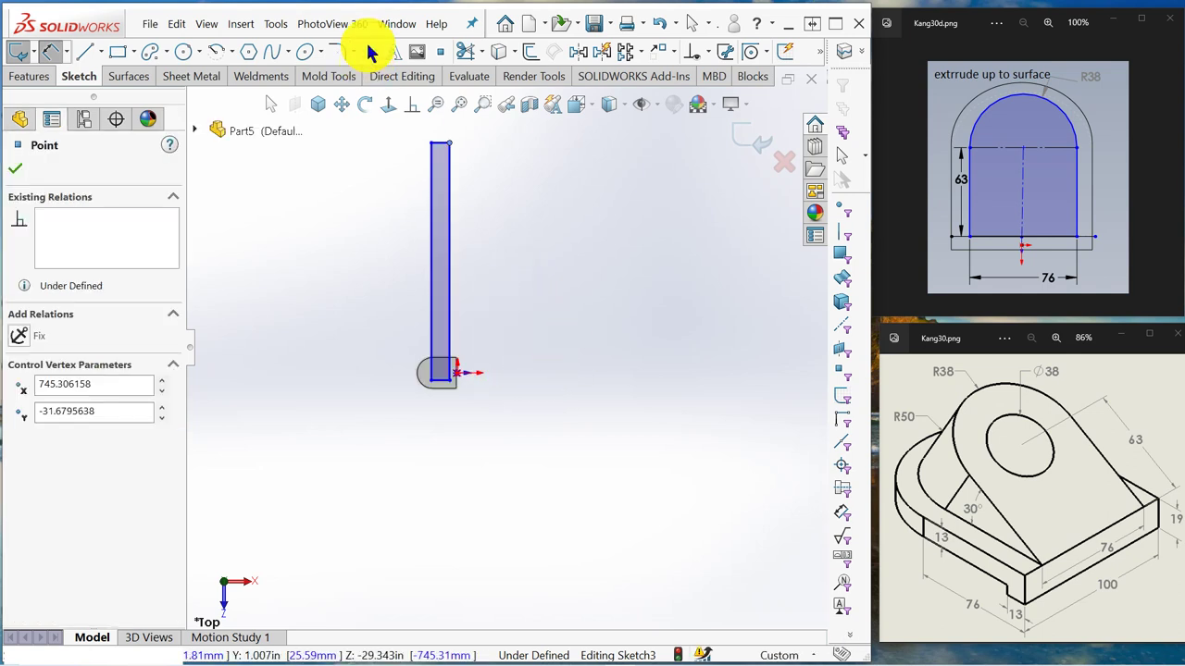
{"action": "left_click", "coordinate": [442, 150]}
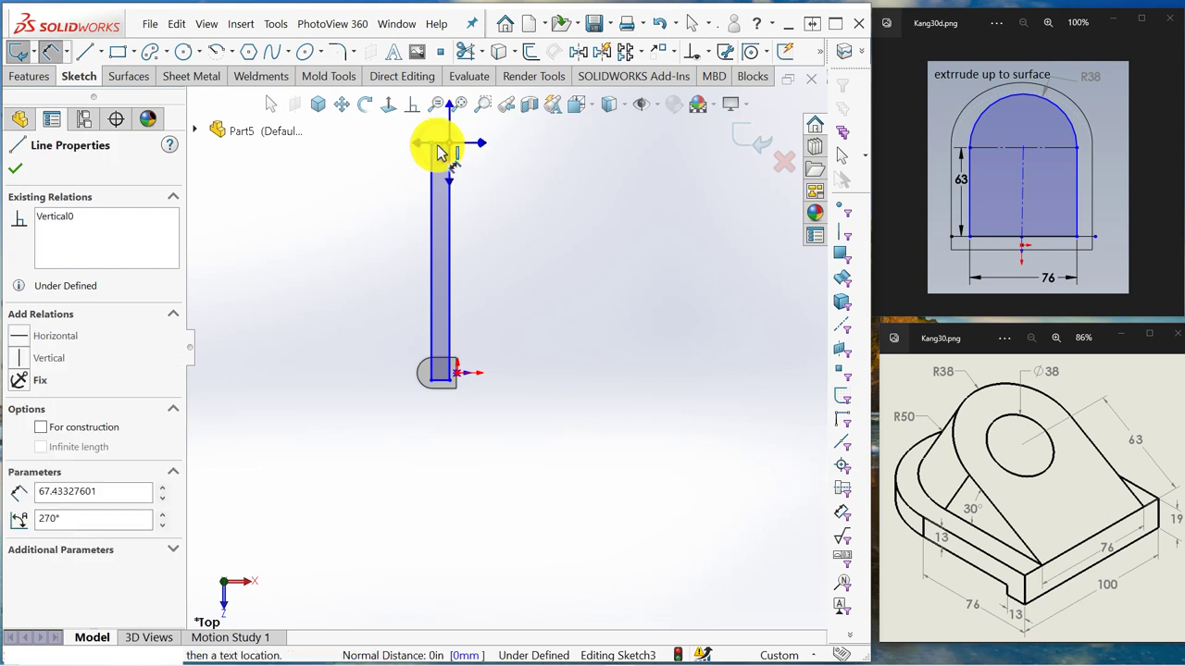
{"action": "left_click", "coordinate": [436, 383]}
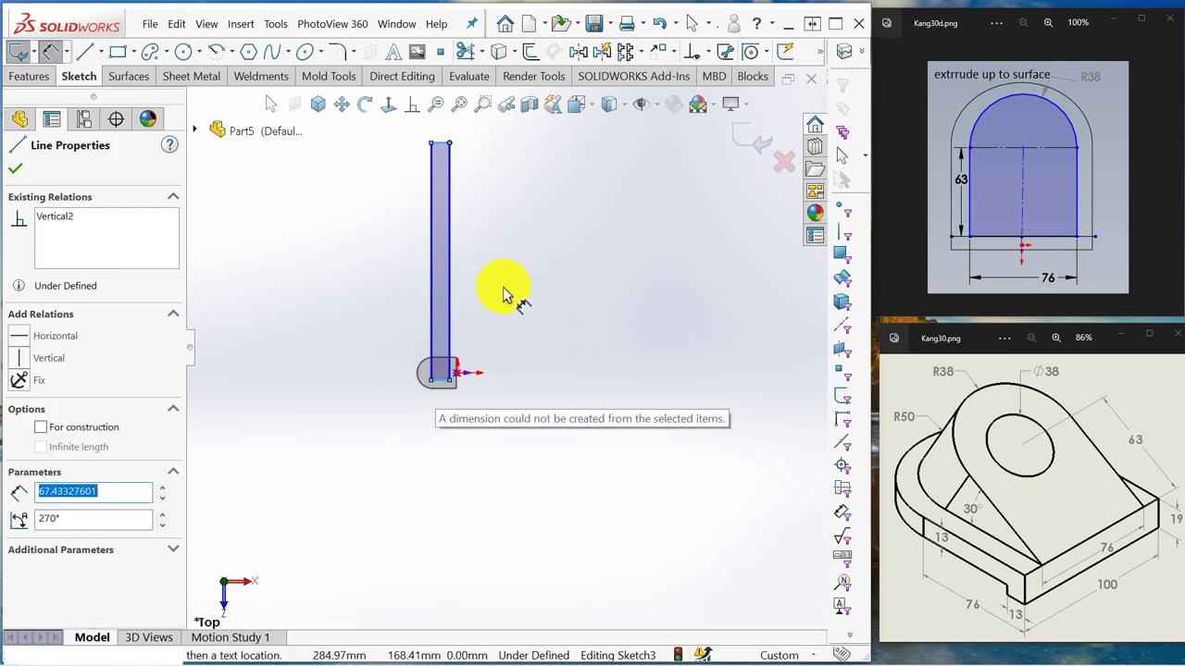
{"action": "left_click", "coordinate": [400, 129]}
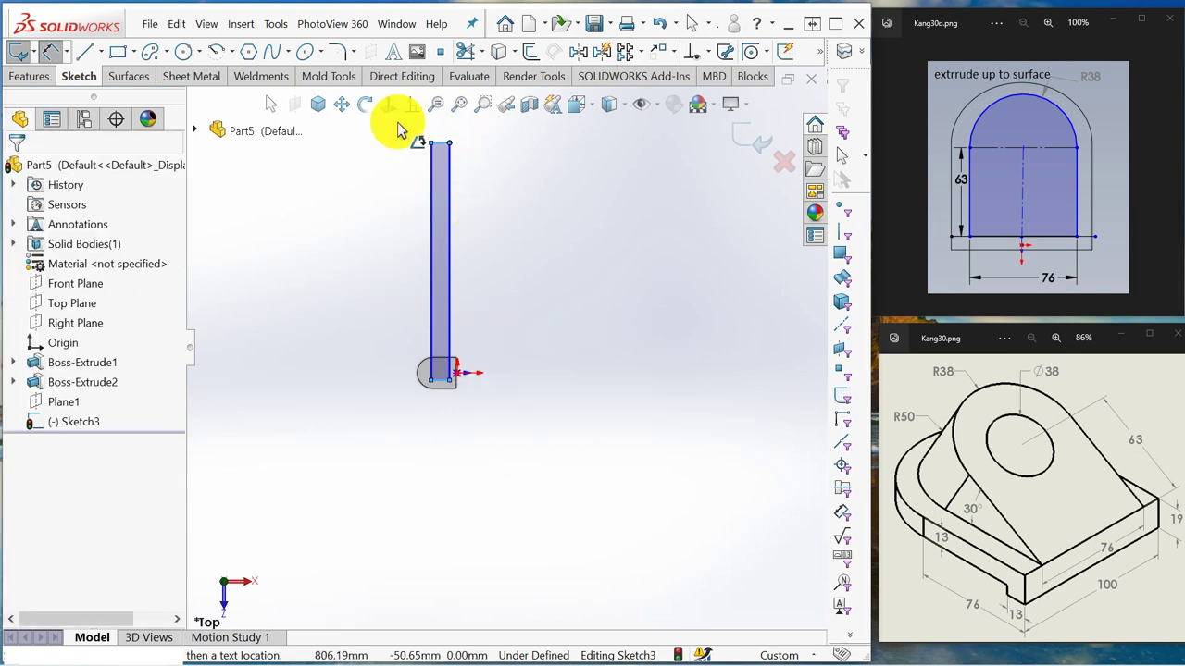
Select the rectangle's vertical line and its bottom end, then clear the selection.
{"action": "left_click", "coordinate": [51, 57]}
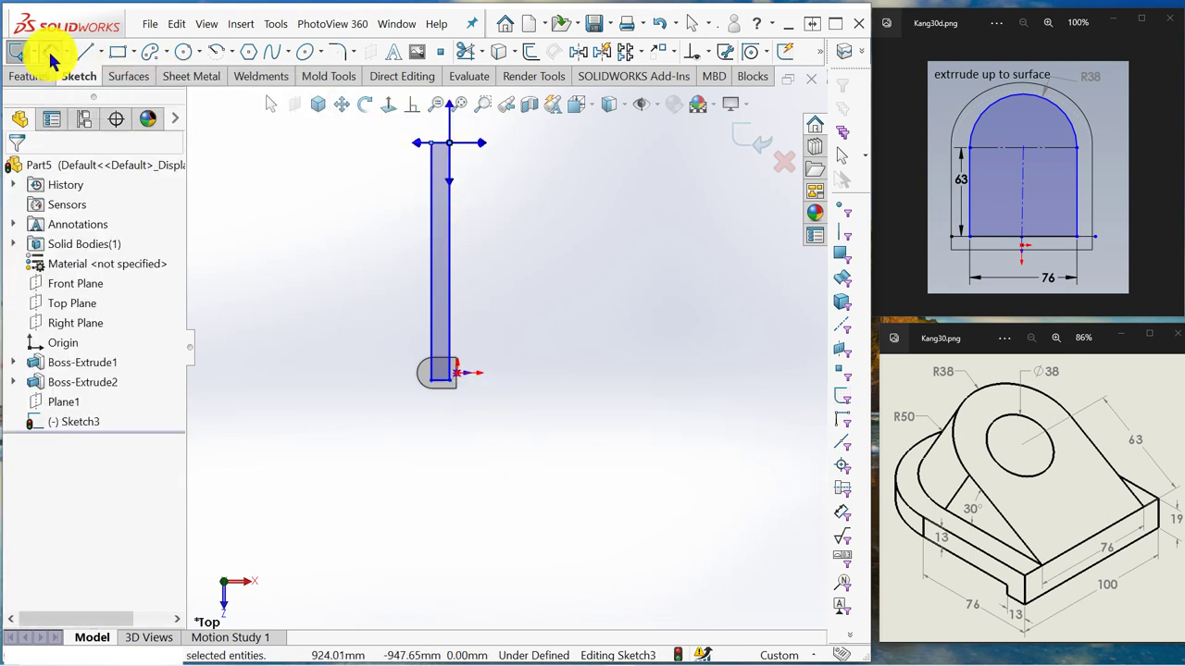
{"action": "left_click", "coordinate": [265, 203]}
{"action": "left_click", "coordinate": [46, 53]}
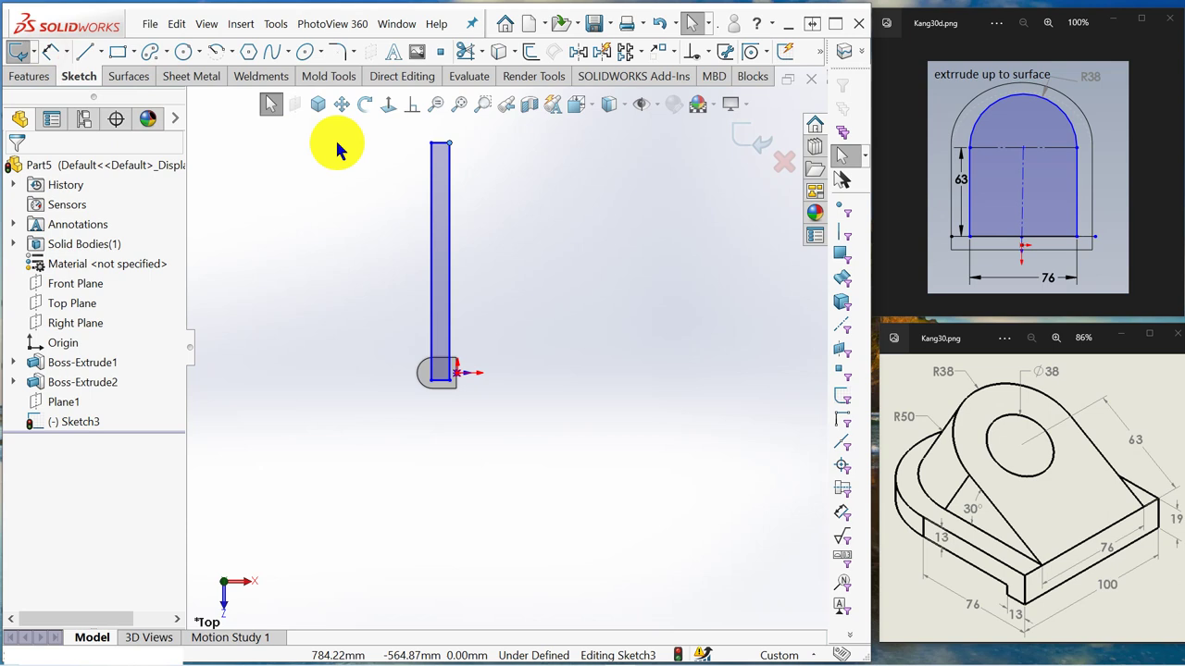
{"action": "left_click", "coordinate": [442, 153]}
{"action": "left_click", "coordinate": [444, 359]}
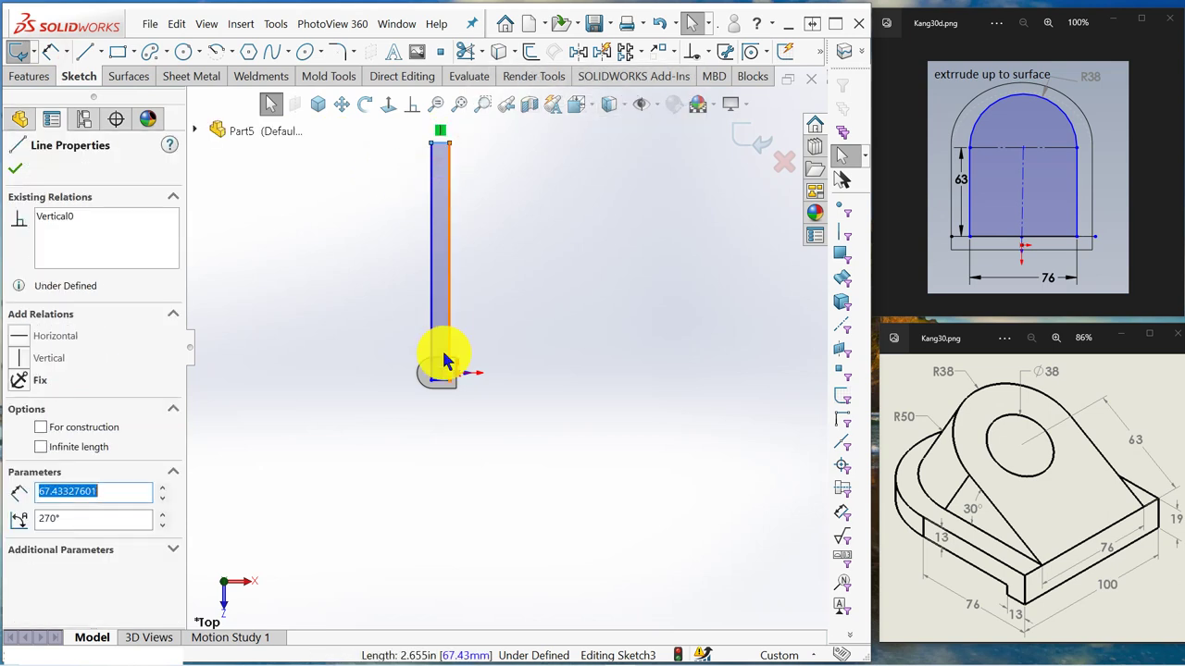
{"action": "left_click", "coordinate": [444, 380]}
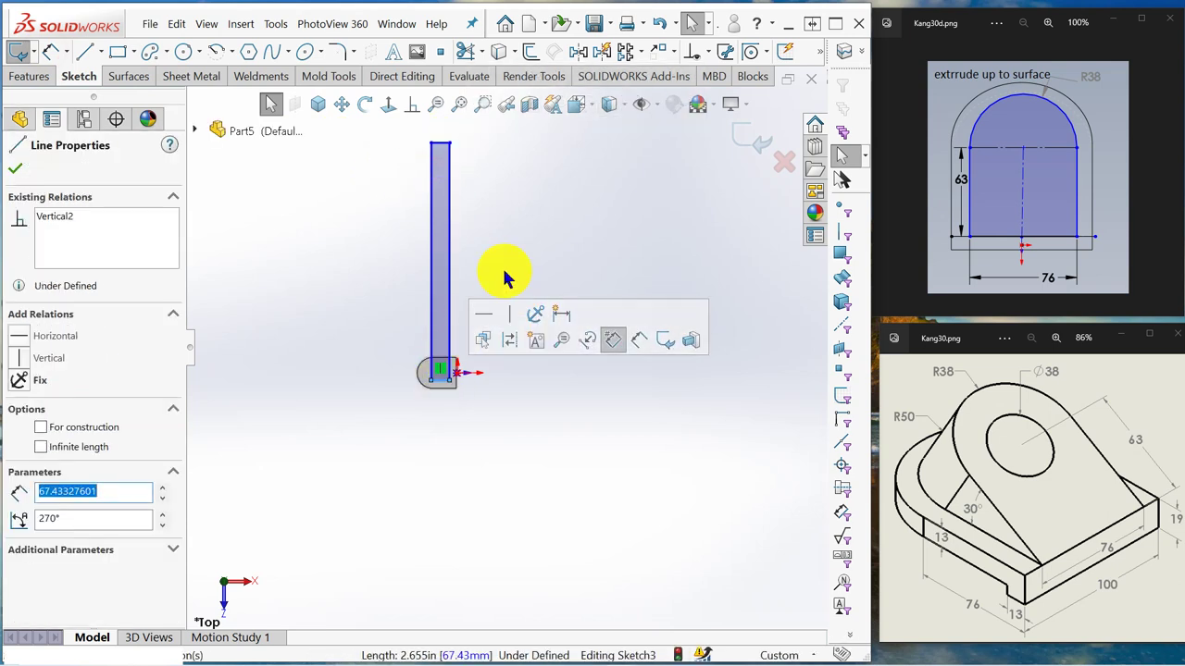
{"action": "left_click", "coordinate": [500, 275]}
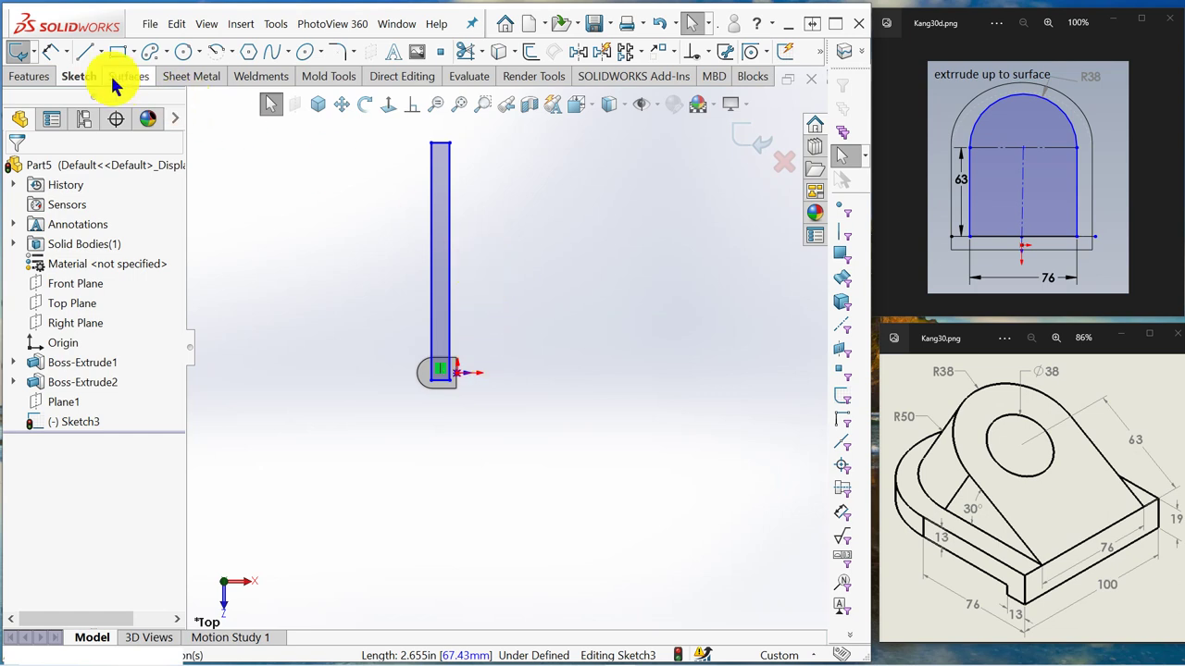
Dimension the rectangle's vertical line to 76 mm.
{"action": "left_click", "coordinate": [53, 54]}
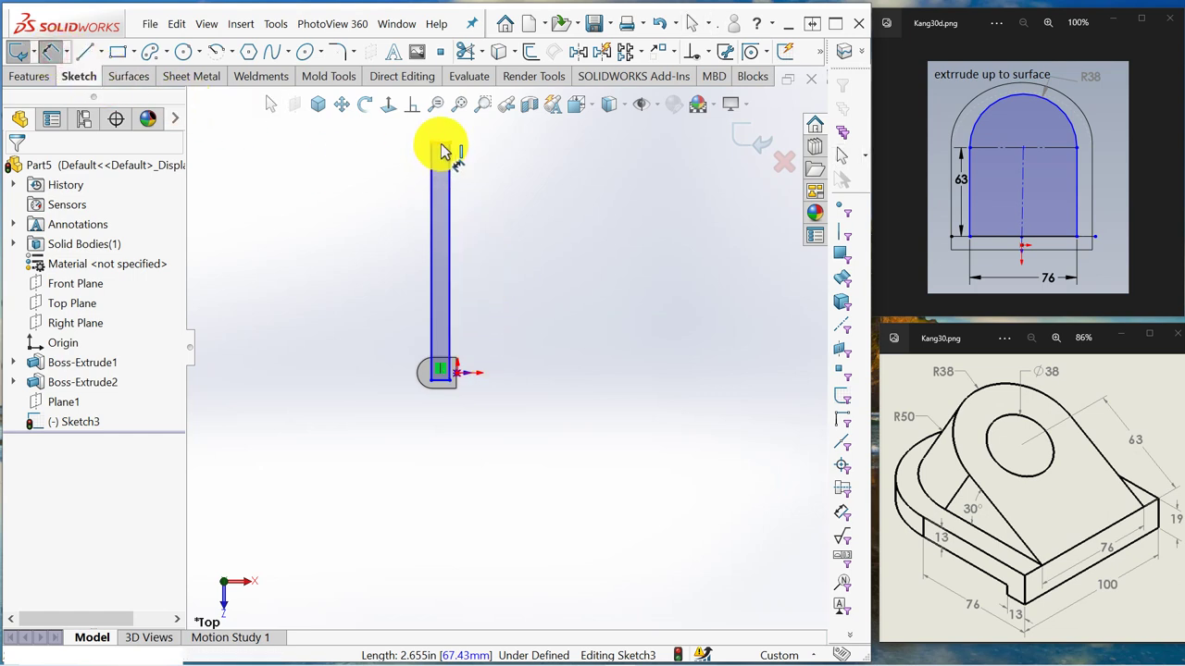
{"action": "left_click", "coordinate": [442, 156]}
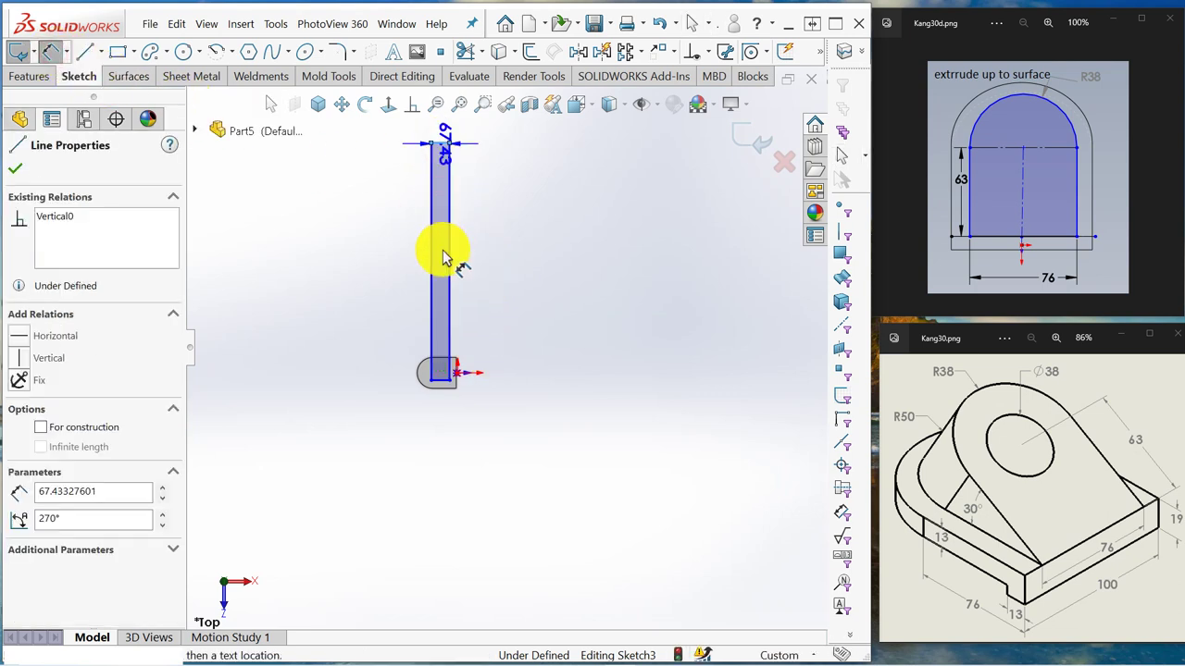
{"action": "left_click", "coordinate": [442, 380]}
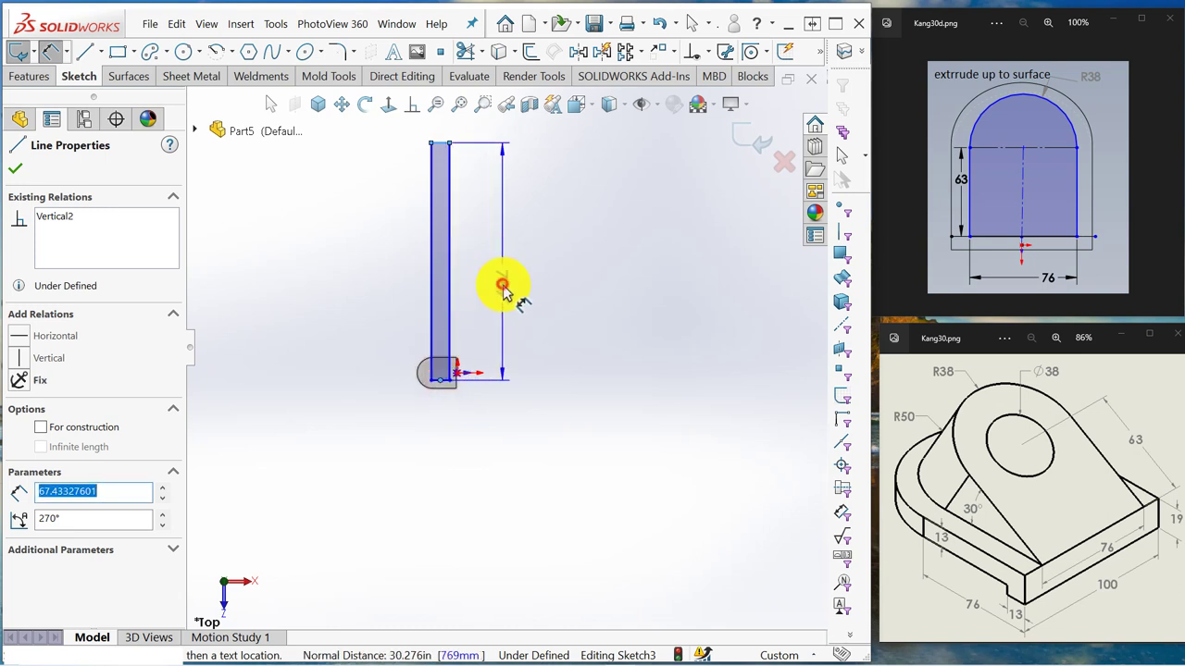
{"action": "left_click", "coordinate": [501, 287]}
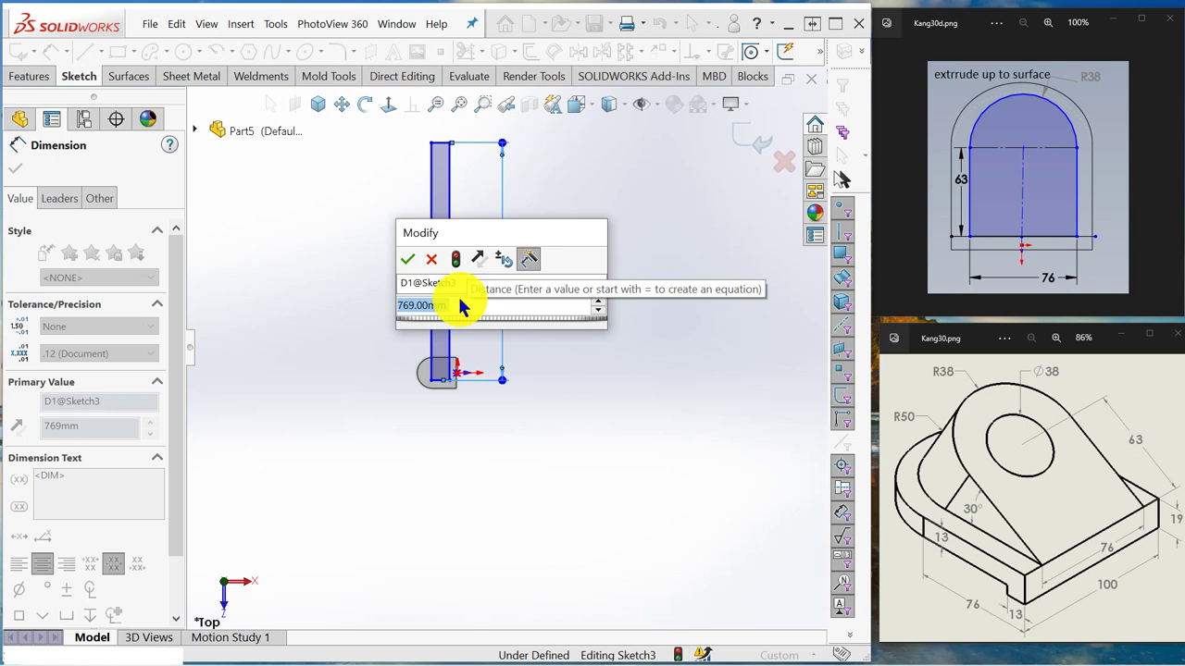
{"action": "type", "text": "76"}
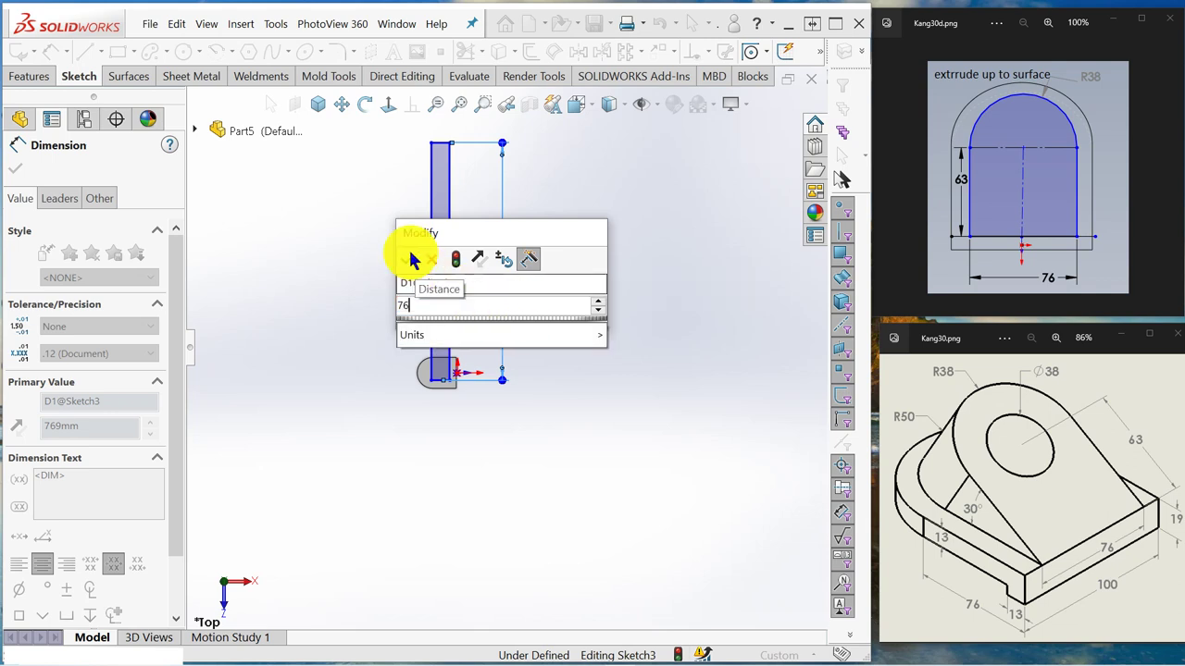
{"action": "left_click", "coordinate": [412, 260]}
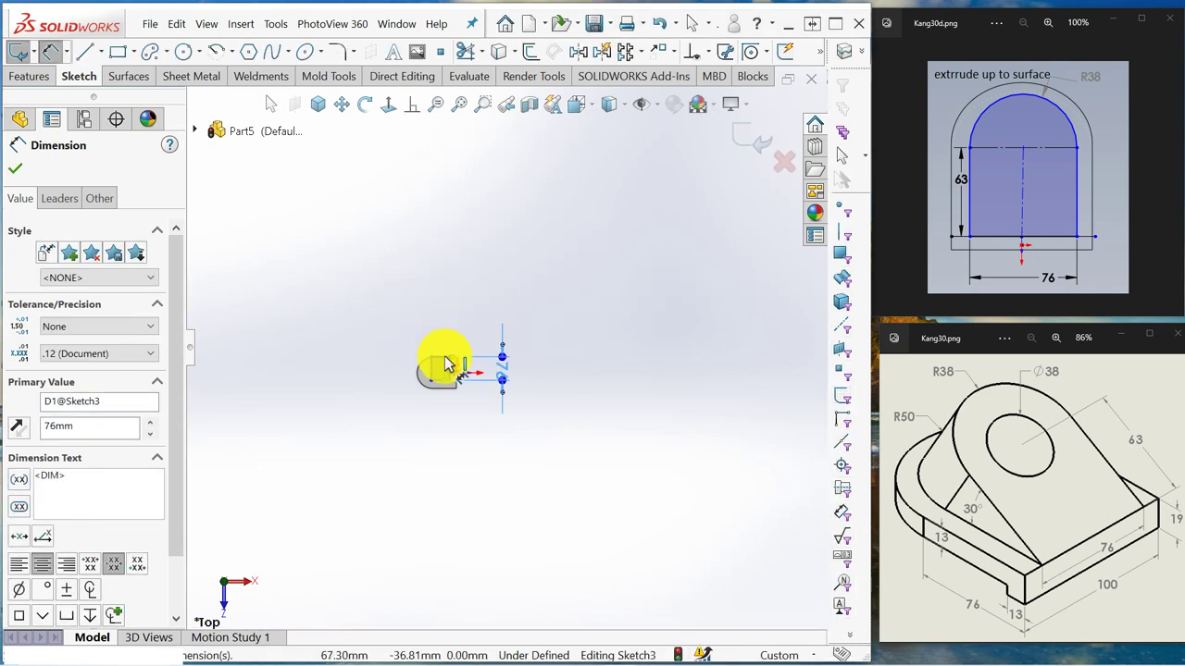
{"action": "scroll", "coordinate": [481, 380], "scroll_direction": "down", "scroll_amount": 4}
{"action": "scroll", "coordinate": [496, 387], "scroll_direction": "down", "scroll_amount": 5}
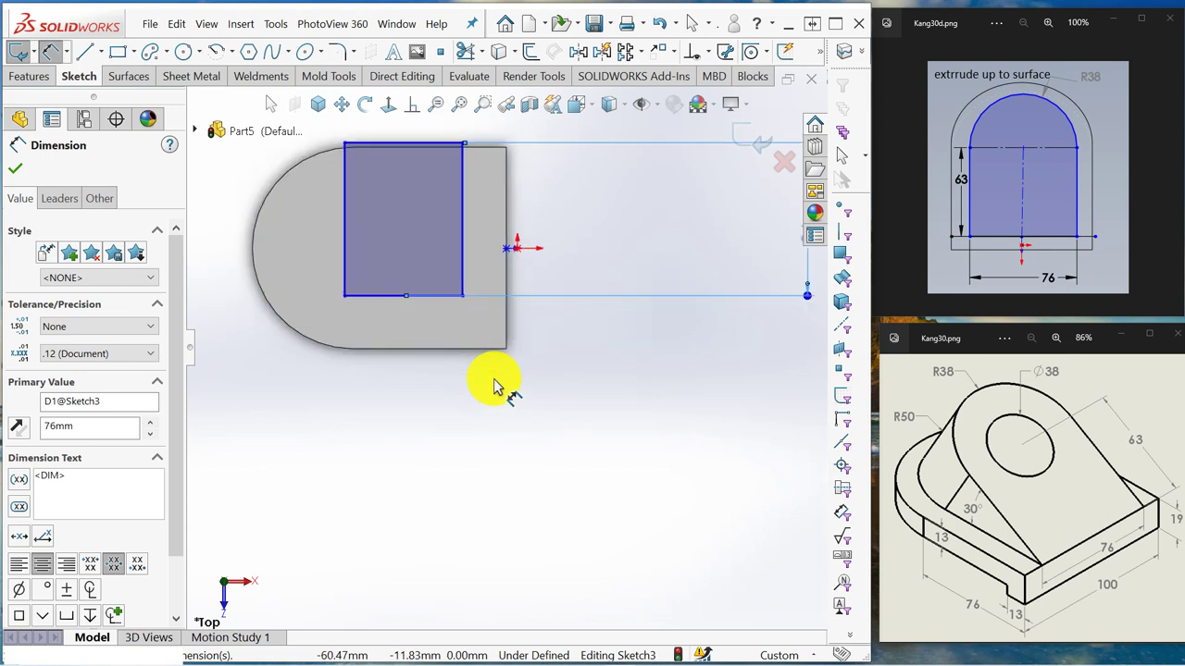
{"action": "scroll", "coordinate": [496, 387], "scroll_direction": "up", "scroll_amount": 2}
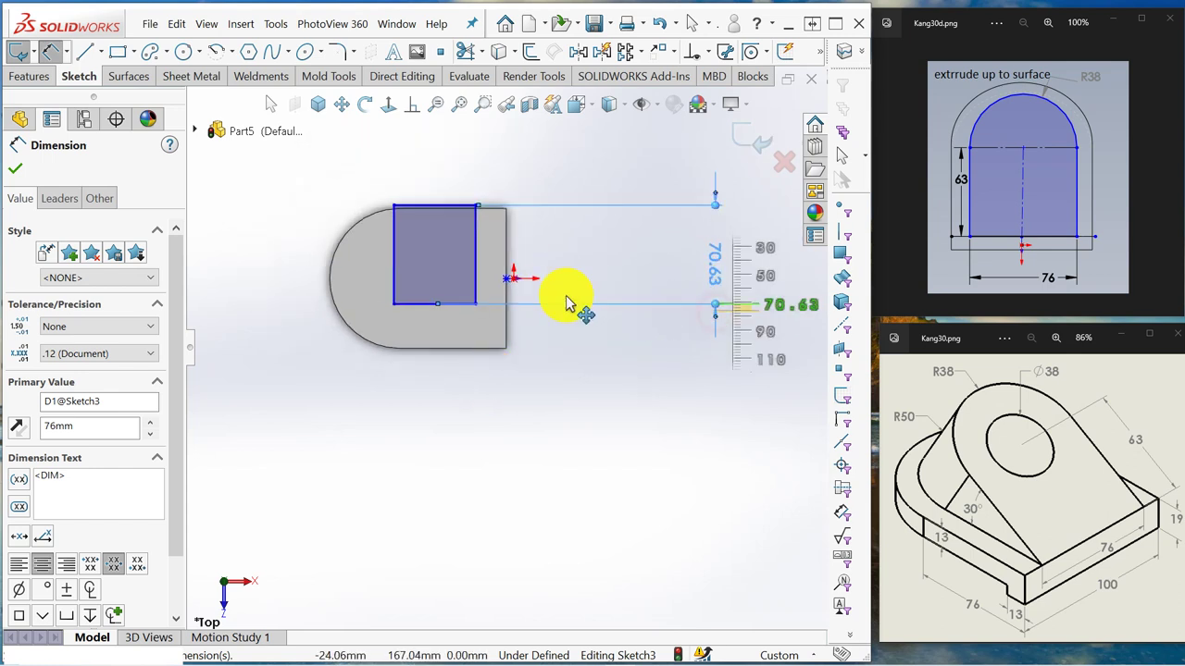
{"action": "left_click", "coordinate": [563, 336]}
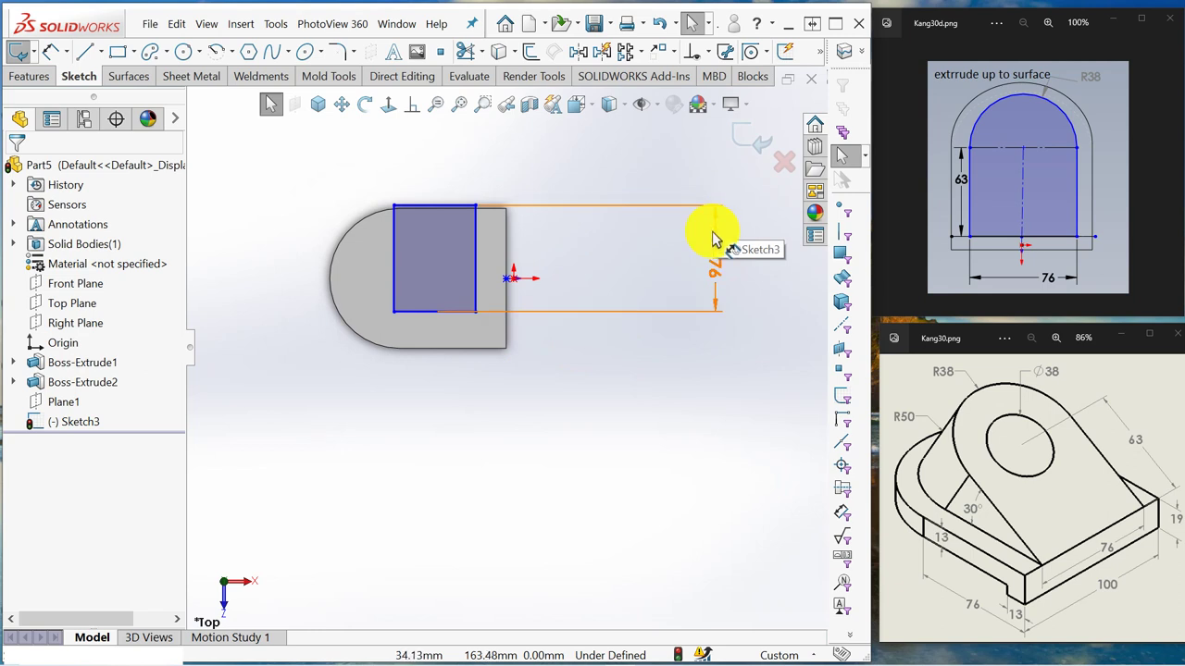
Drag the right side left over the base and dimension the bottom edge to 63 mm.
{"action": "left_click_drag", "start_coordinate": [716, 238], "coordinate": [542, 243]}
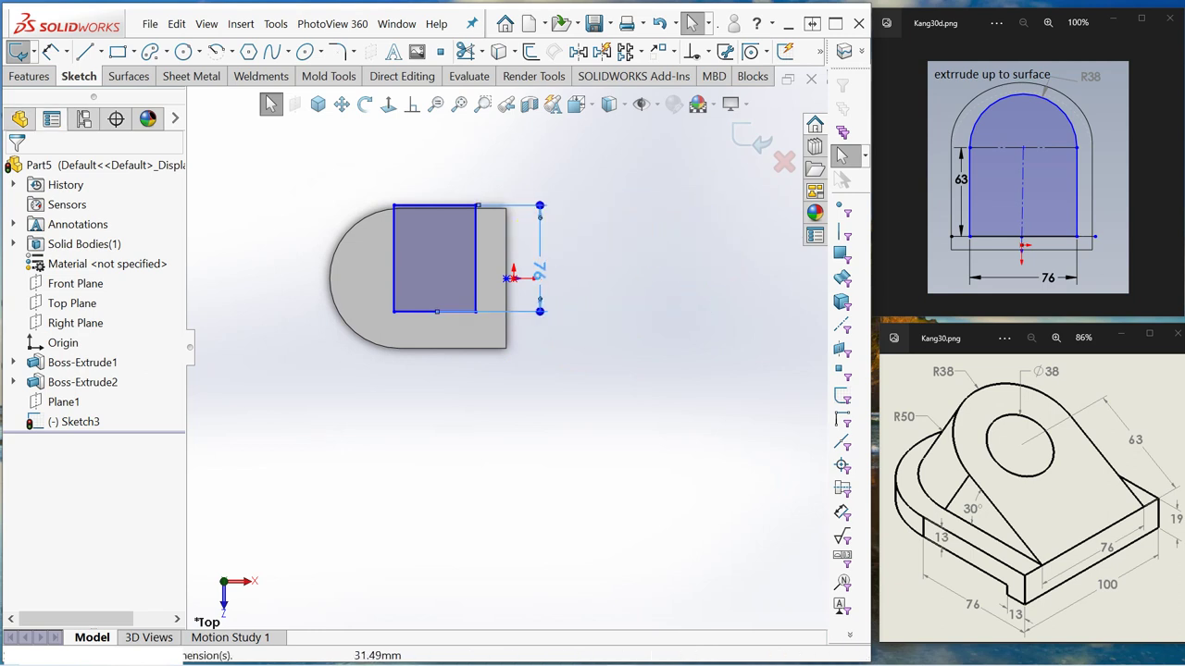
{"action": "left_click", "coordinate": [609, 211]}
{"action": "left_click", "coordinate": [52, 56]}
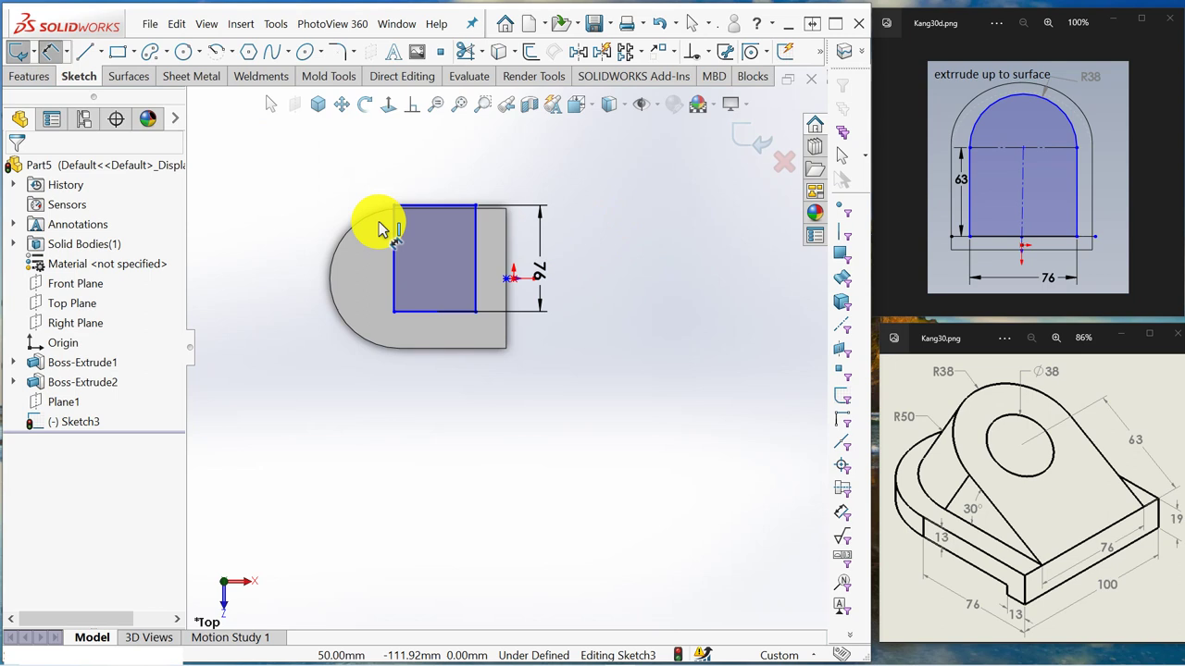
{"action": "left_click", "coordinate": [433, 312]}
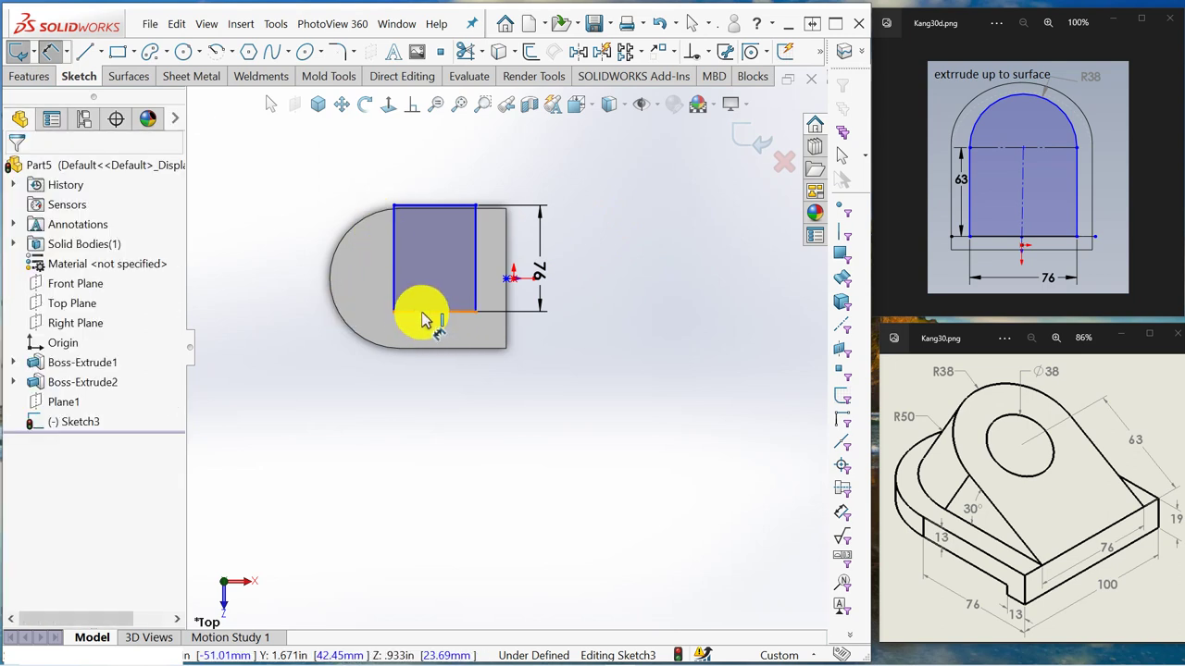
{"action": "left_click", "coordinate": [422, 313]}
{"action": "left_click", "coordinate": [426, 335]}
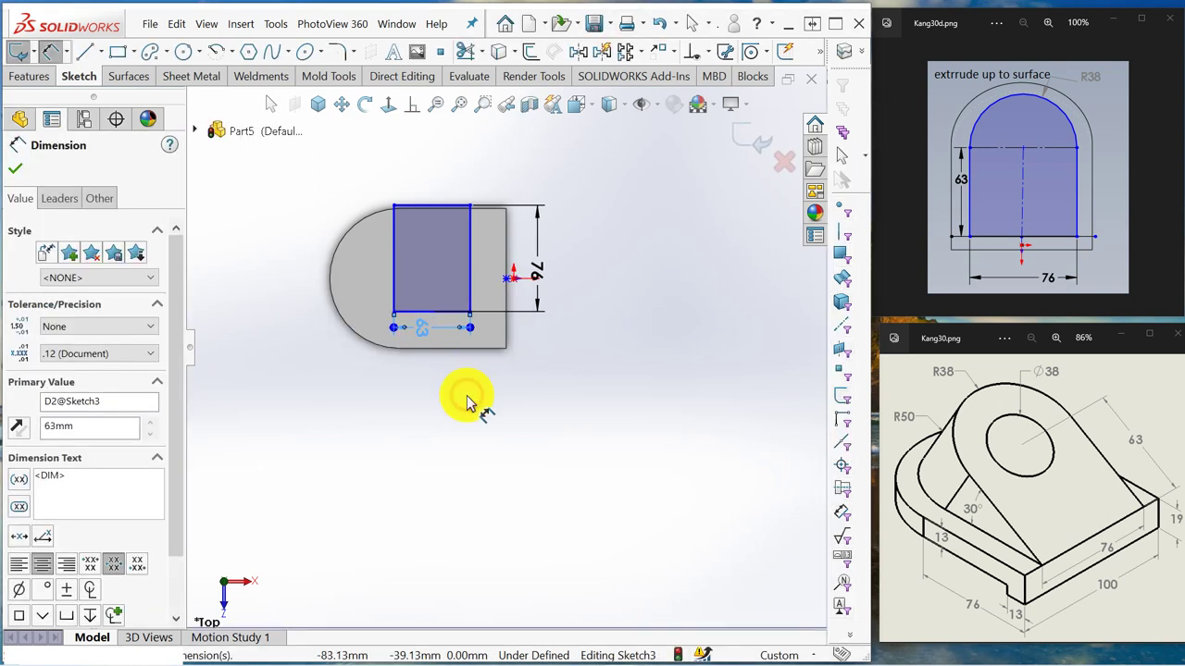
{"action": "key", "text": "Escape"}
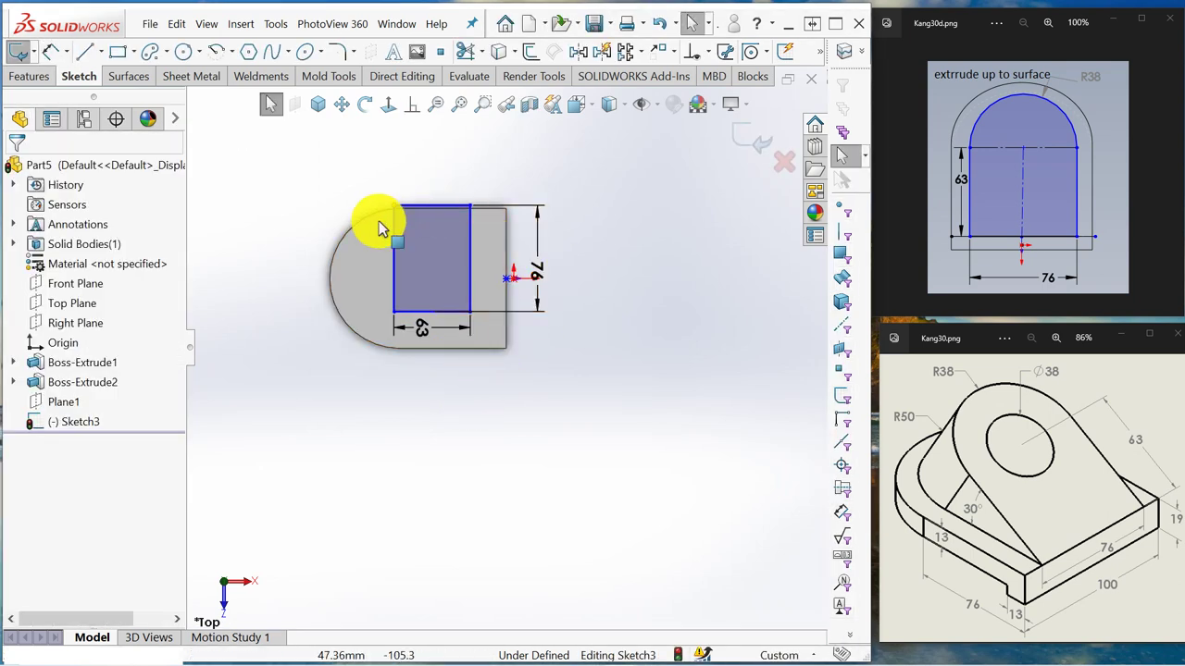
Convert the rectangle's left edge to construction geometry.
{"action": "left_click", "coordinate": [395, 266]}
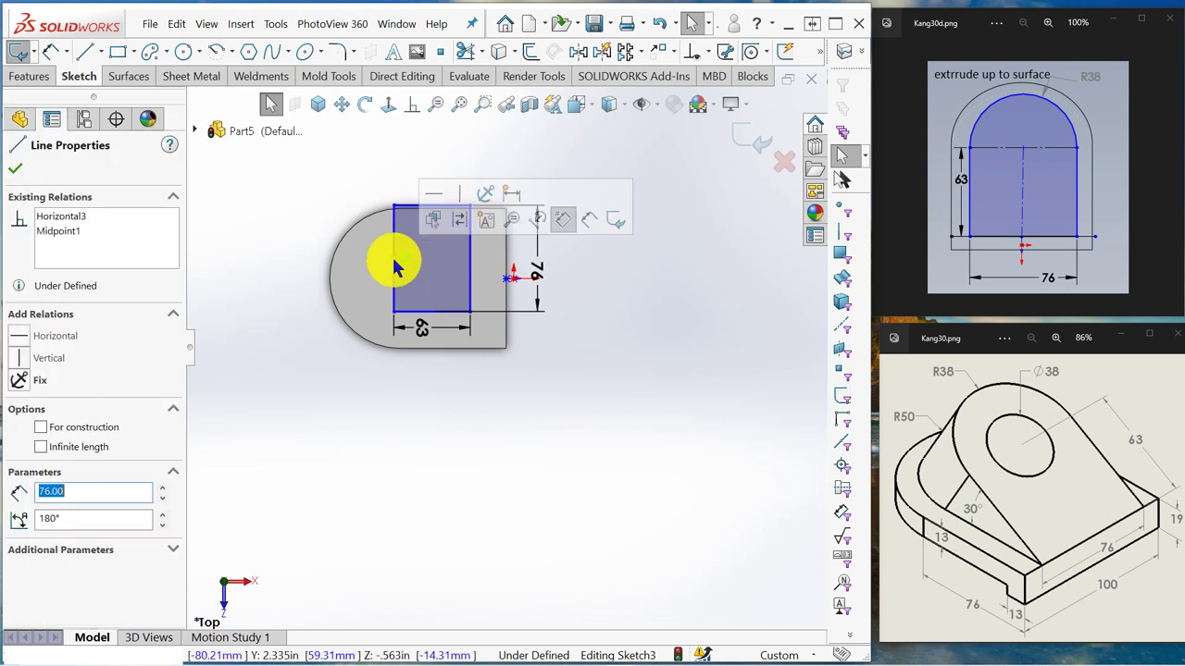
{"action": "left_click", "coordinate": [463, 225]}
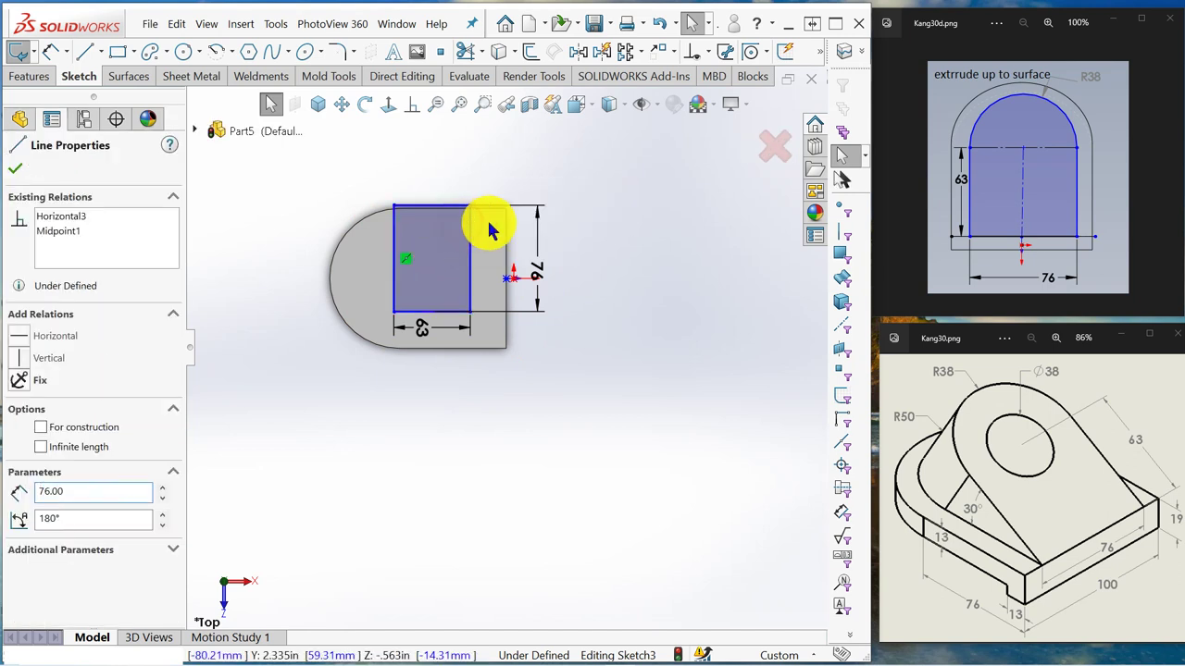
{"action": "left_click", "coordinate": [615, 372]}
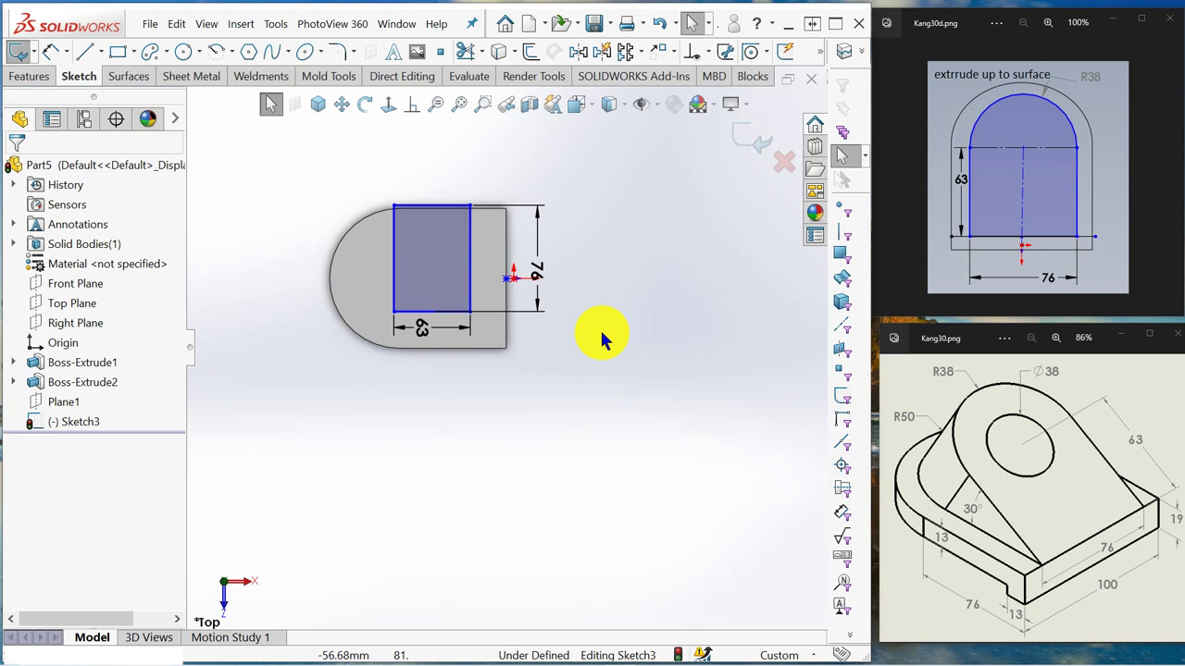
{"action": "left_click", "coordinate": [395, 266]}
{"action": "left_click", "coordinate": [524, 376]}
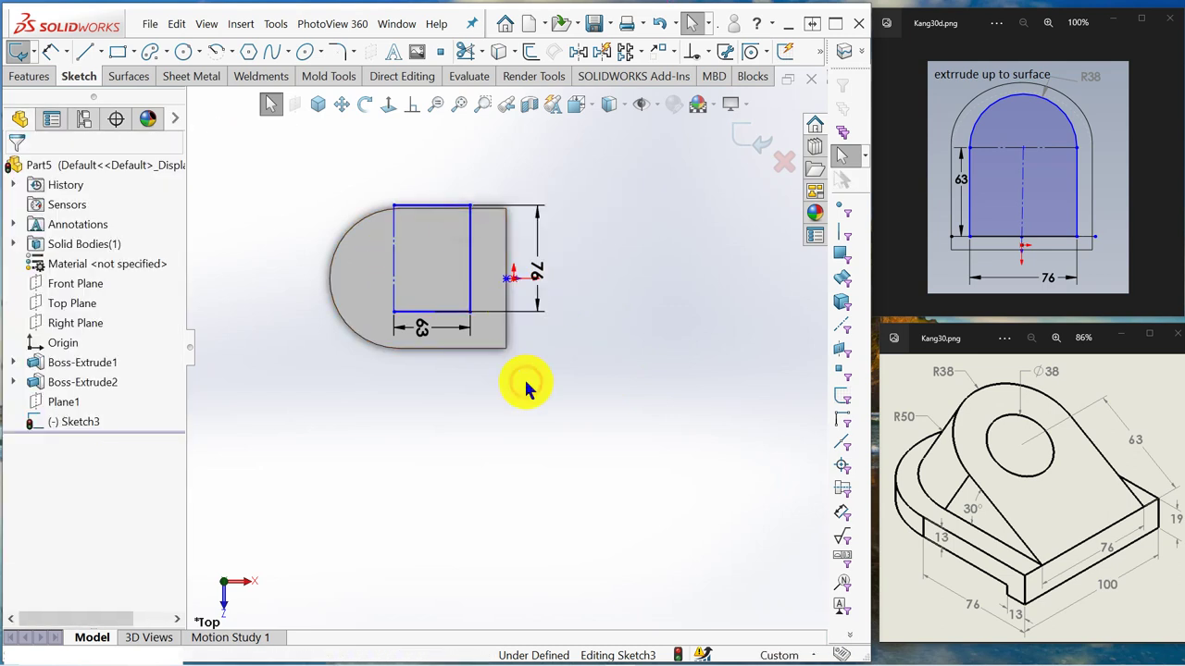
Draw a 180° centerpoint arc centred on the left edge to round that end.
{"action": "left_click", "coordinate": [217, 51]}
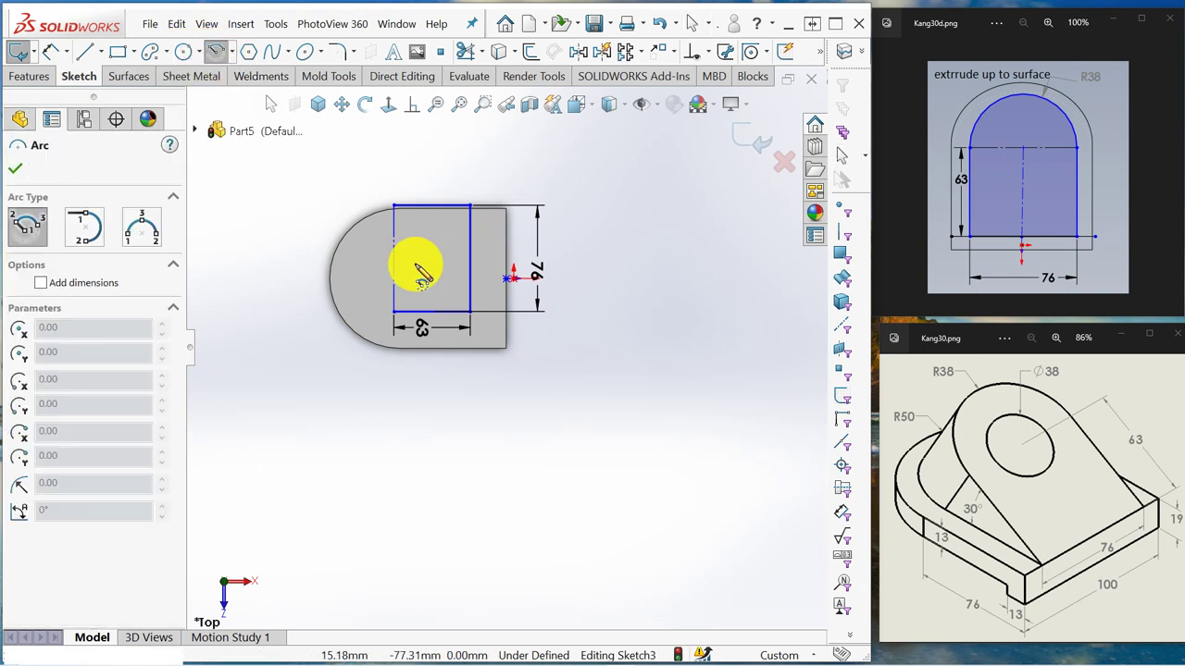
{"action": "left_click", "coordinate": [394, 259]}
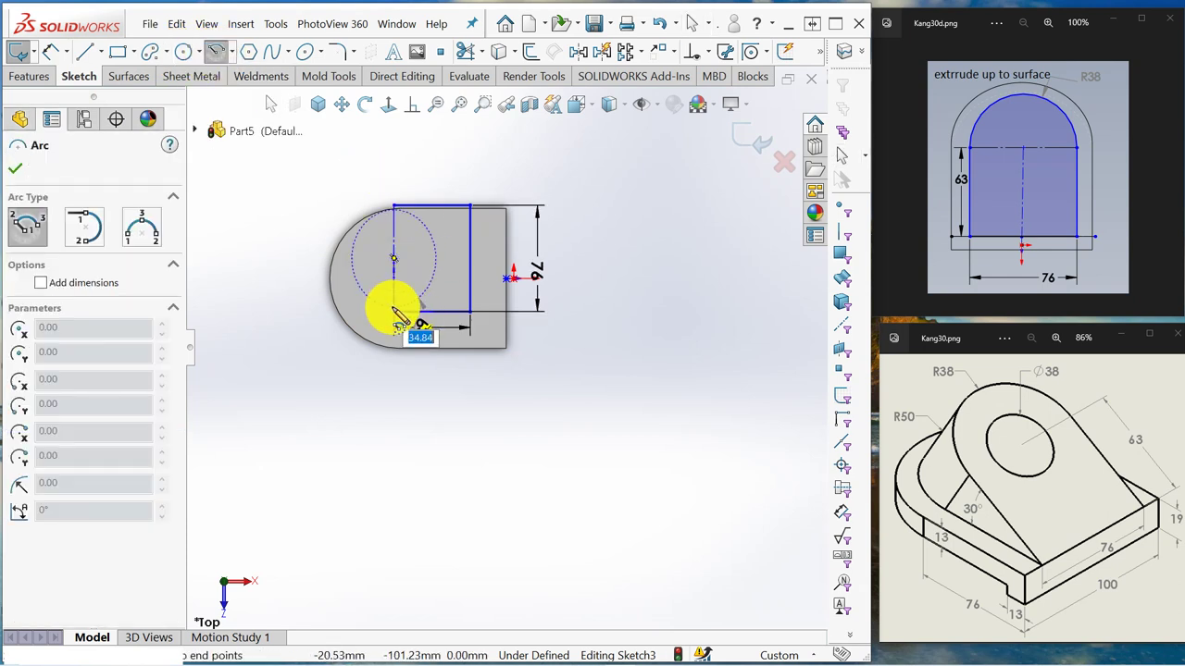
{"action": "left_click_drag", "start_coordinate": [395, 315], "coordinate": [398, 209]}
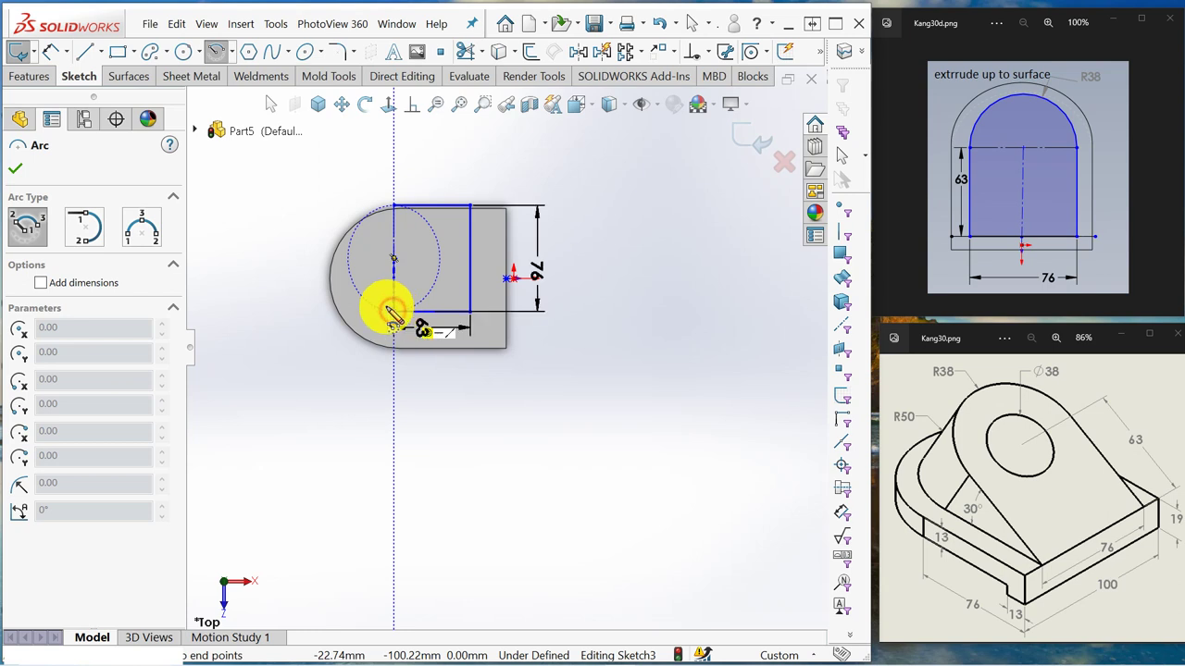
{"action": "left_click", "coordinate": [398, 209]}
{"action": "key", "text": "Escape"}
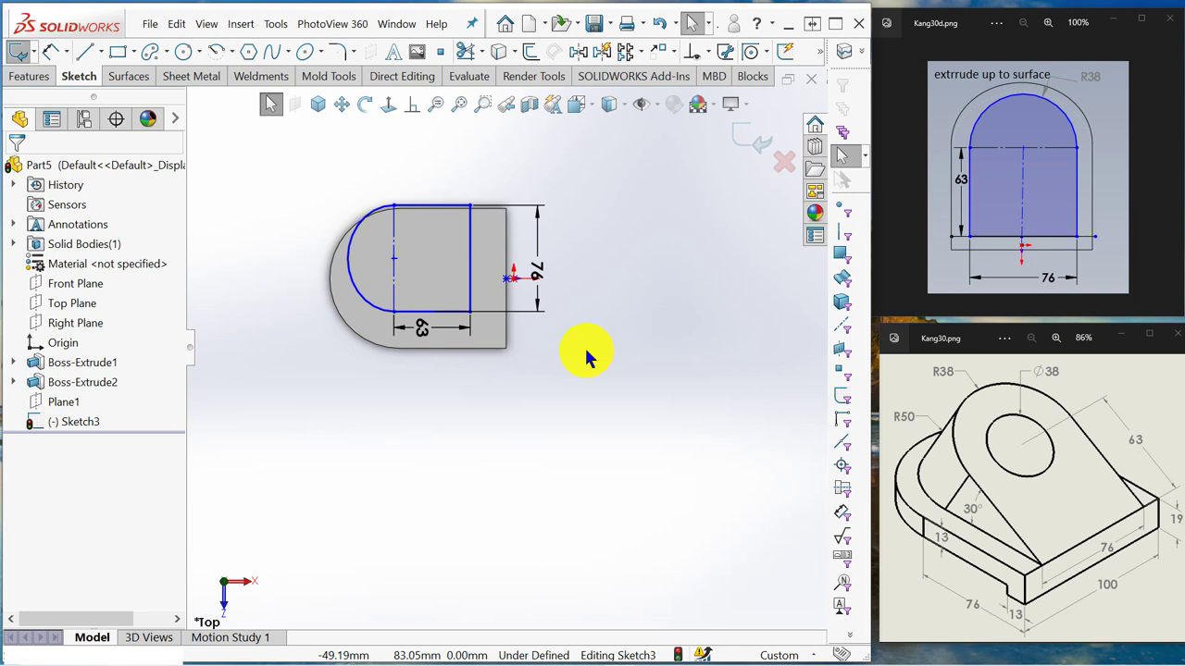
Add a Coincident relation between the sketch point and the corner block edge's midpoint.
{"action": "mouse_move", "coordinate": [578, 346]}
{"action": "middle_mouse_down"}
{"action": "mouse_move", "coordinate": [534, 327]}
{"action": "mouse_move", "coordinate": [527, 251]}
{"action": "mouse_move", "coordinate": [537, 267]}
{"action": "middle_mouse_up"}
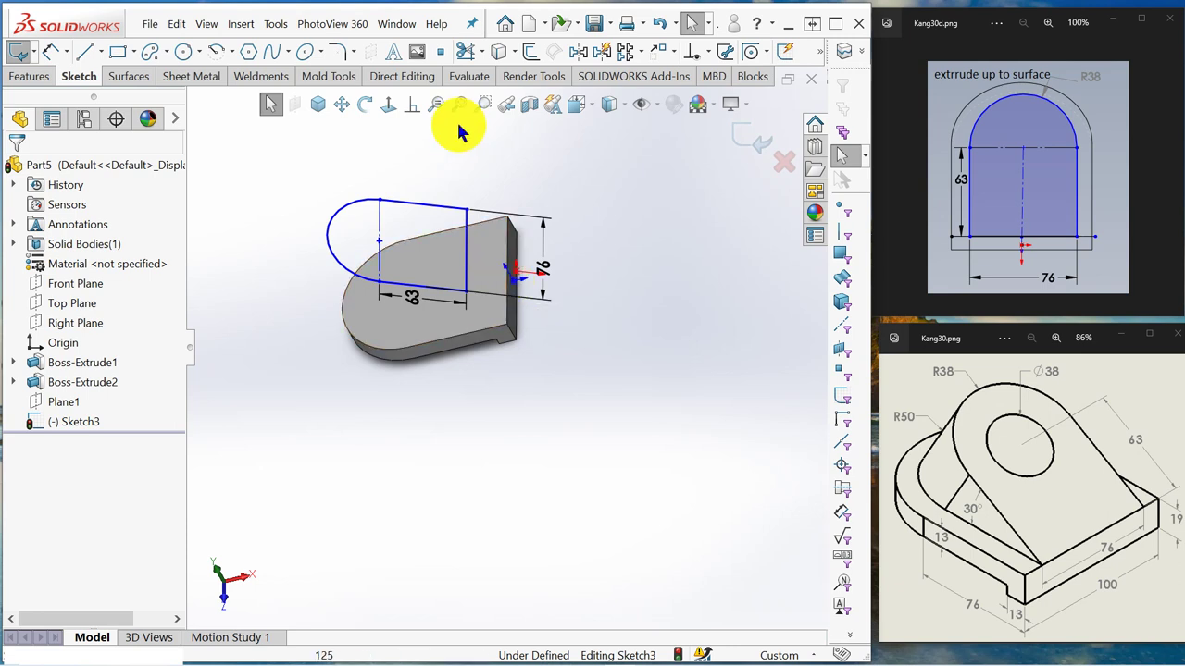
{"action": "left_click", "coordinate": [412, 110]}
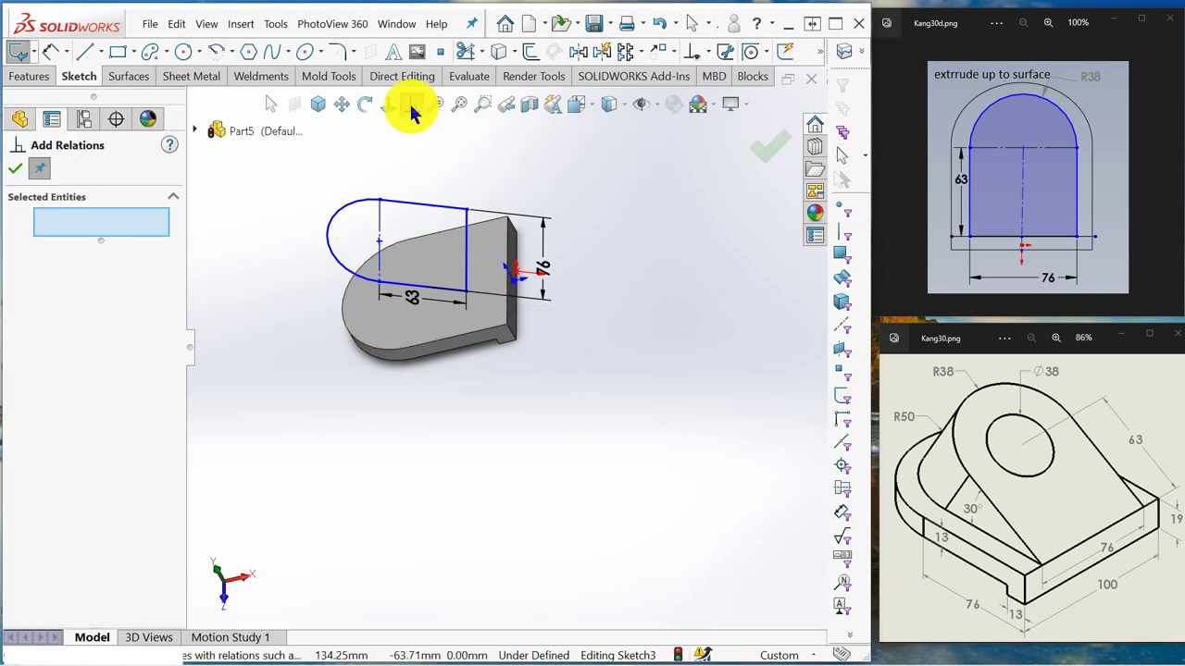
{"action": "left_click", "coordinate": [466, 250]}
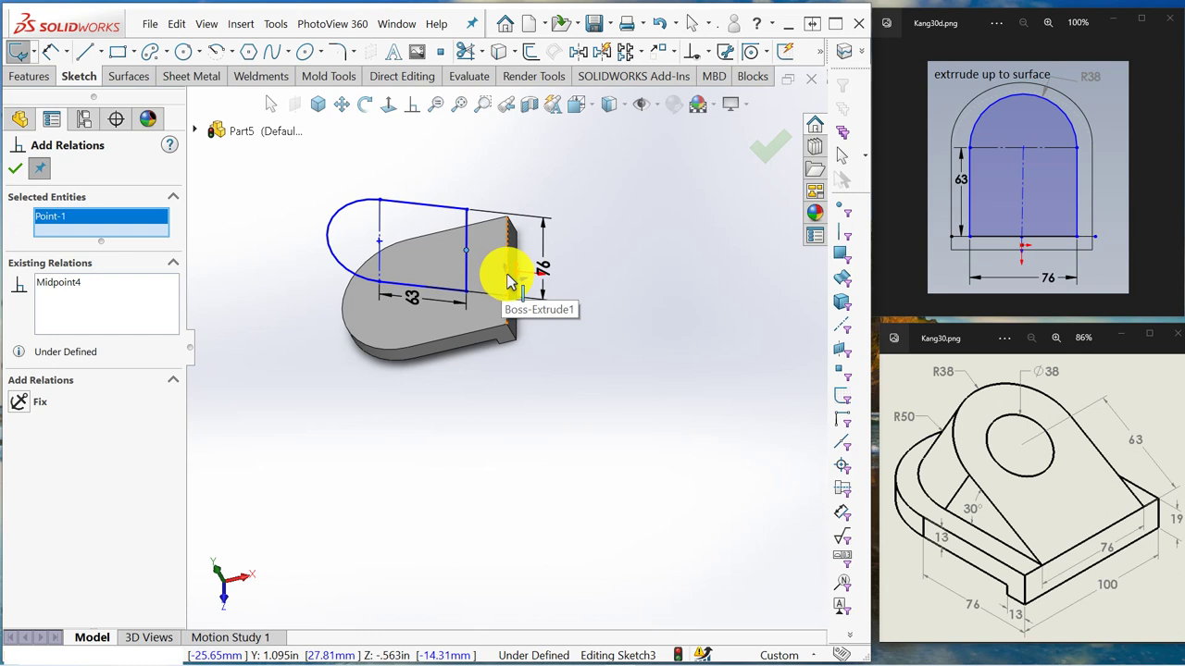
{"action": "right_click", "coordinate": [508, 283]}
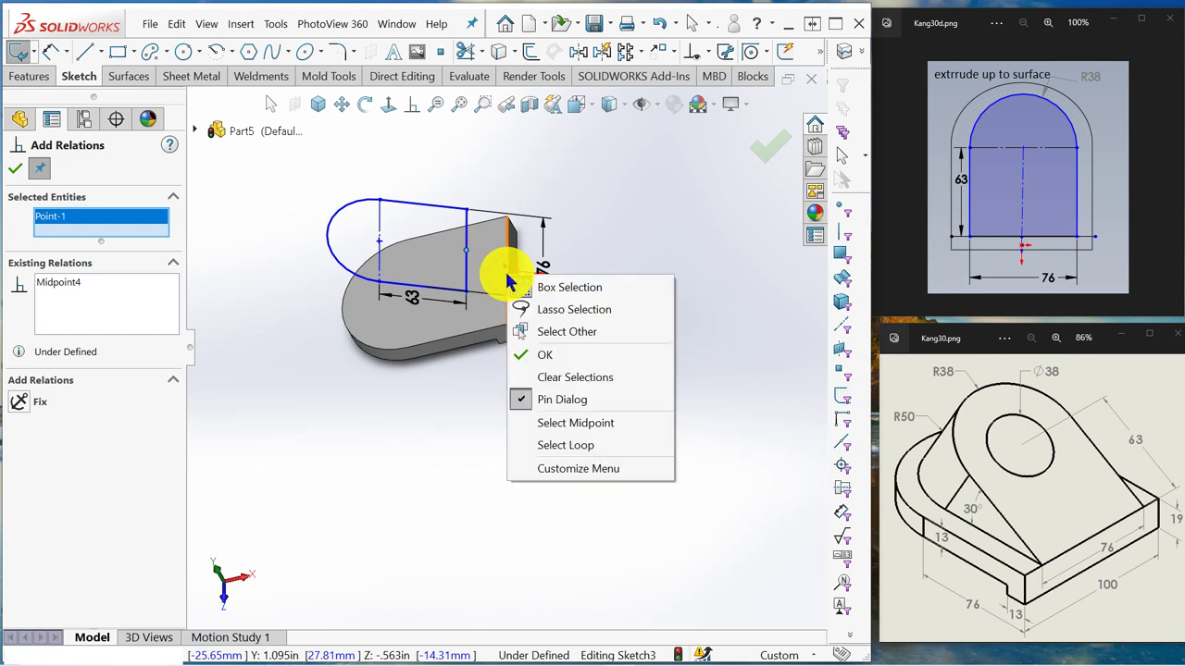
{"action": "left_click", "coordinate": [572, 426]}
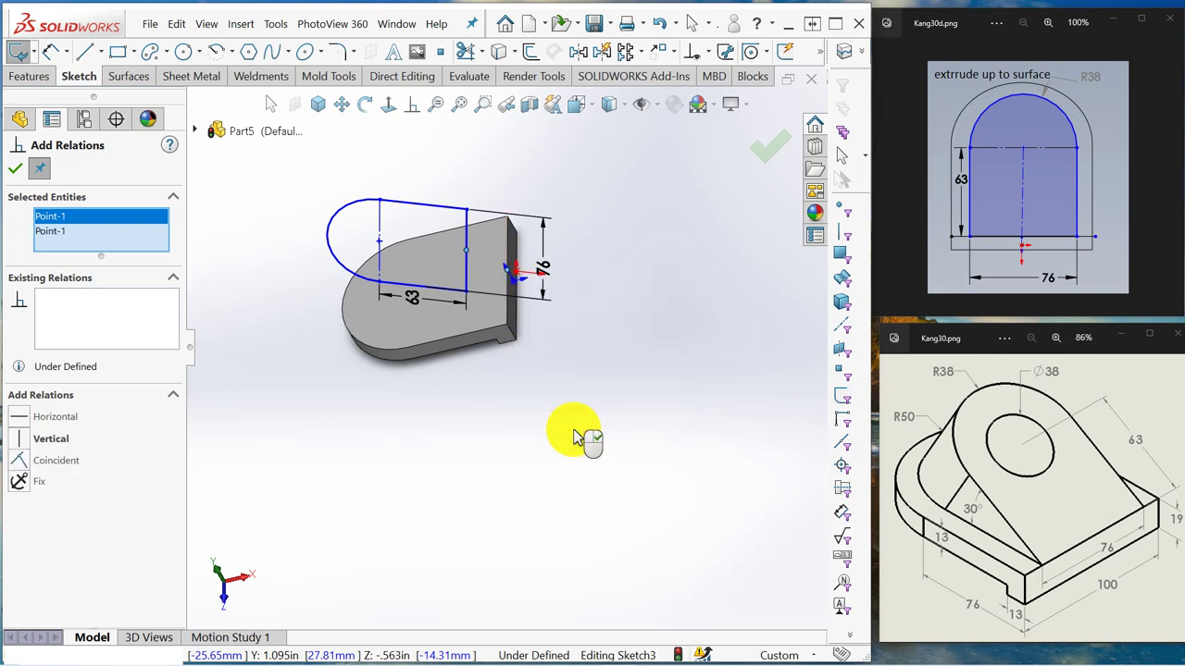
{"action": "left_click", "coordinate": [26, 461]}
{"action": "mouse_move", "coordinate": [595, 317]}
{"action": "middle_mouse_down"}
{"action": "mouse_move", "coordinate": [553, 439]}
{"action": "mouse_move", "coordinate": [528, 436]}
{"action": "middle_mouse_up"}
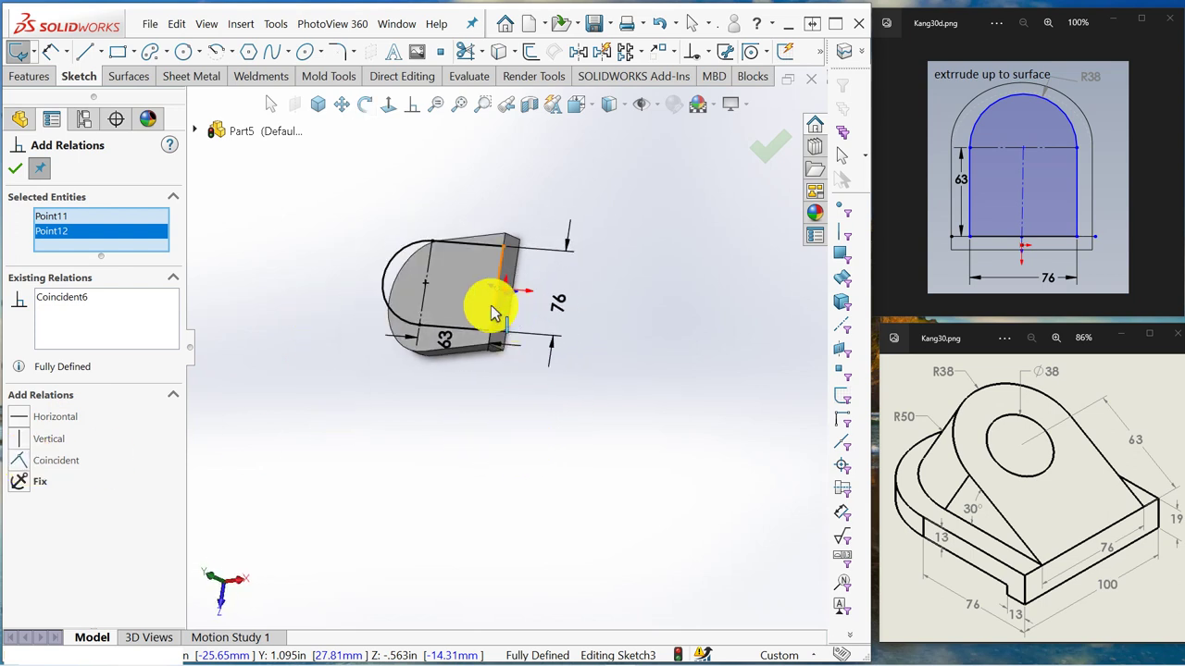
{"action": "left_click", "coordinate": [15, 168]}
{"action": "middle_click_drag", "start_coordinate": [306, 384], "coordinate": [354, 341]}
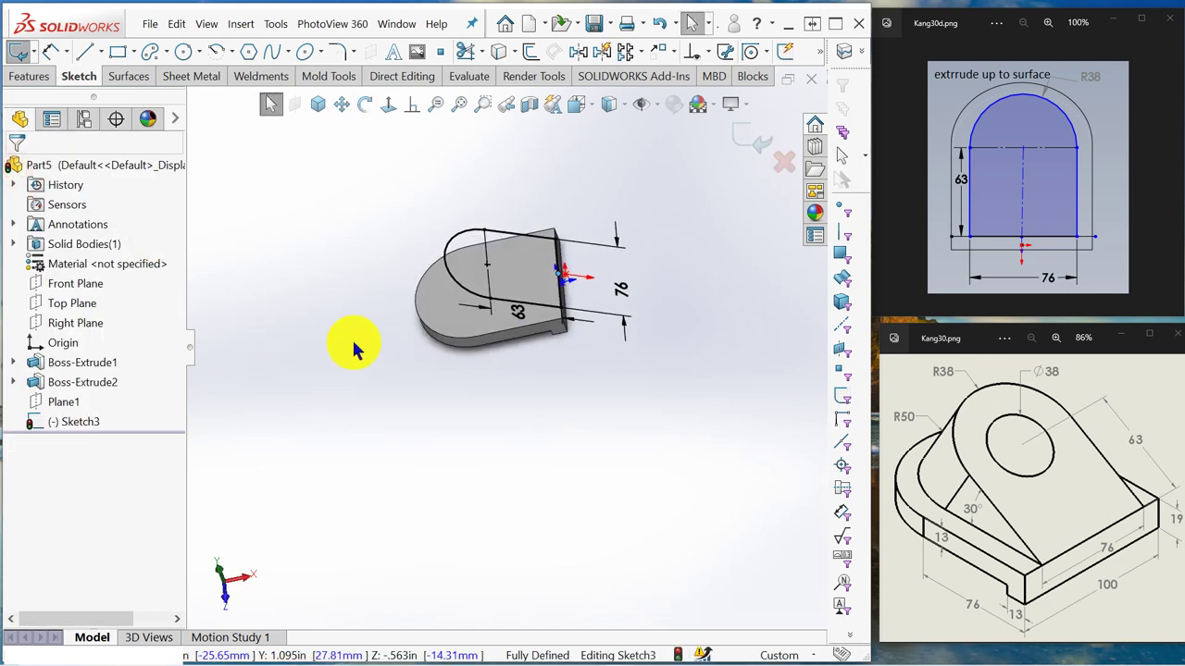
Extrude Sketch3 Up To Surface at the base's top face, then view isometric.
{"action": "left_click", "coordinate": [36, 77]}
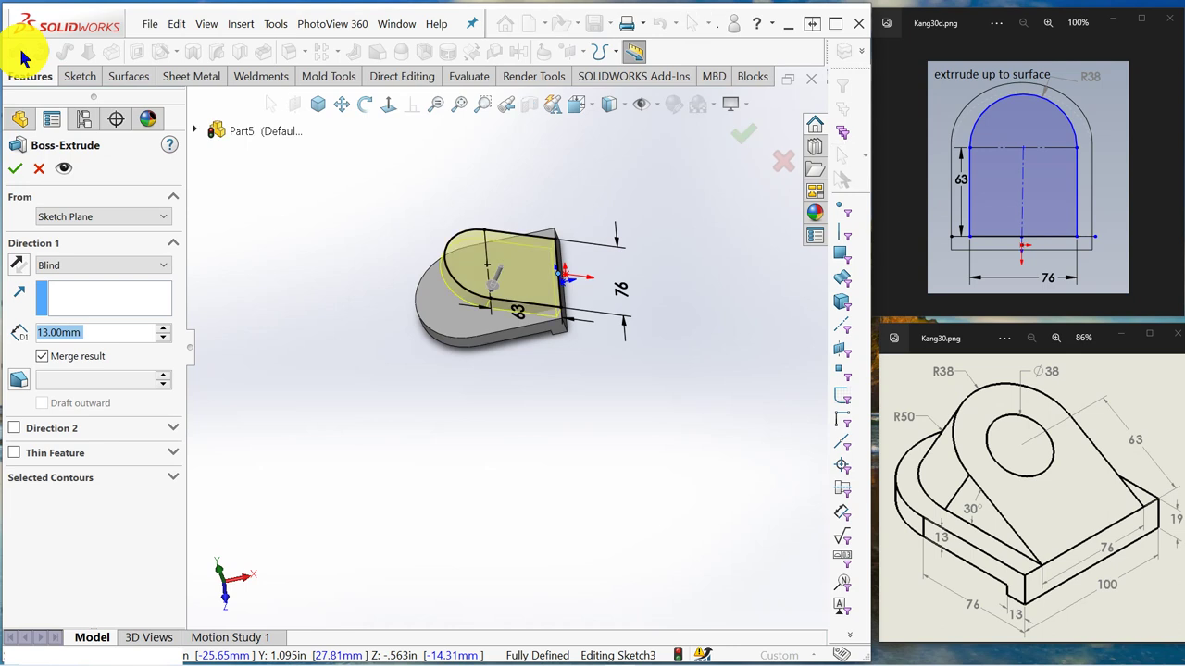
{"action": "left_click", "coordinate": [167, 268]}
{"action": "left_click", "coordinate": [121, 332]}
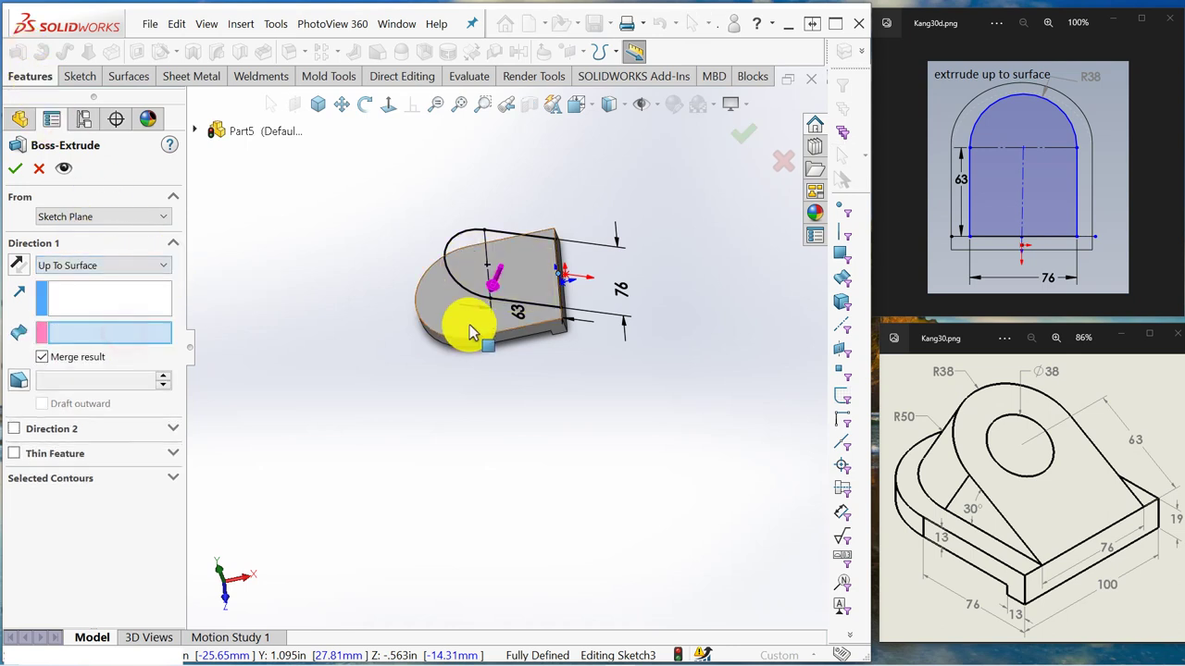
{"action": "left_click", "coordinate": [454, 313]}
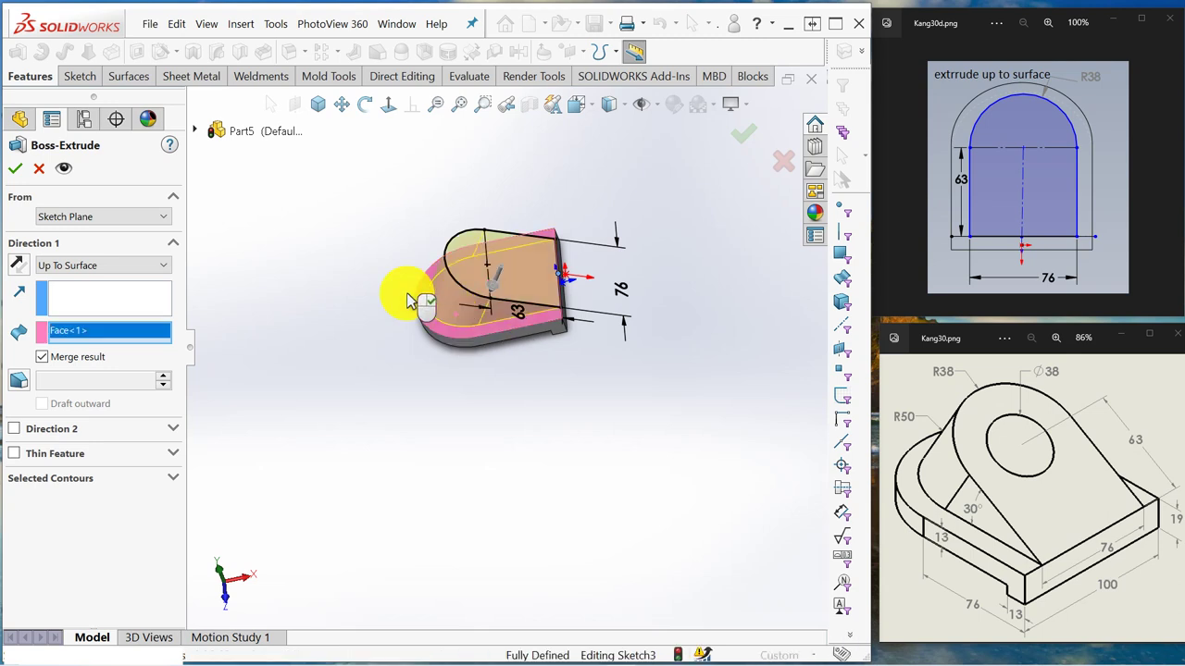
{"action": "left_click", "coordinate": [17, 171]}
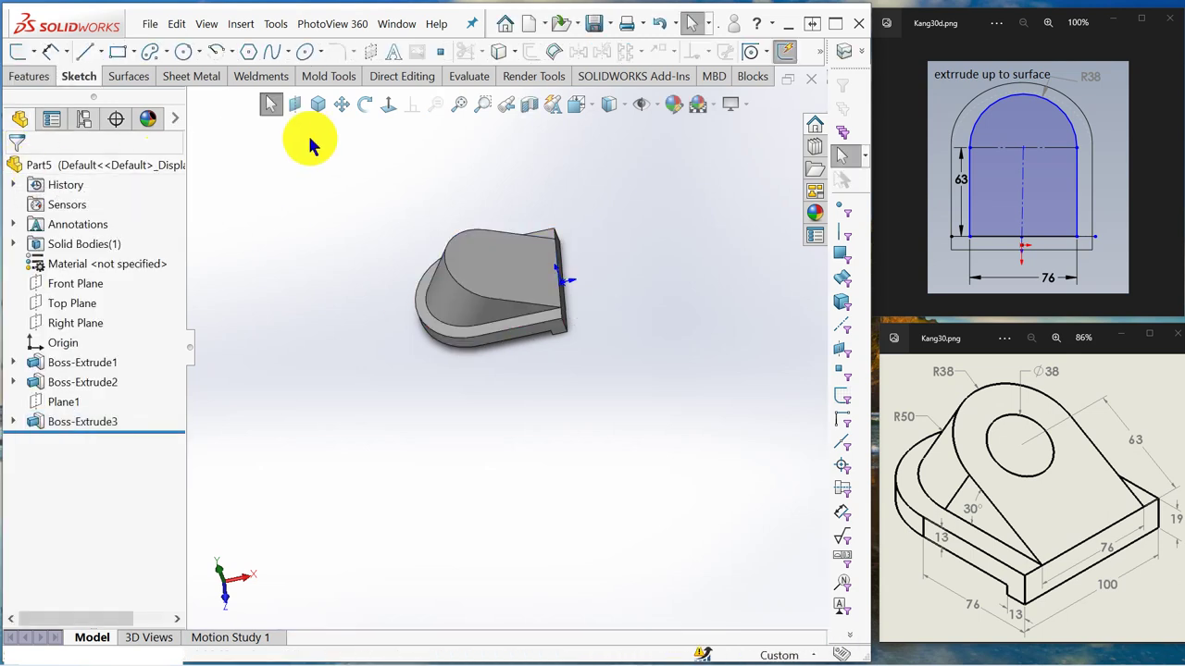
{"action": "key", "text": "ctrl+7"}
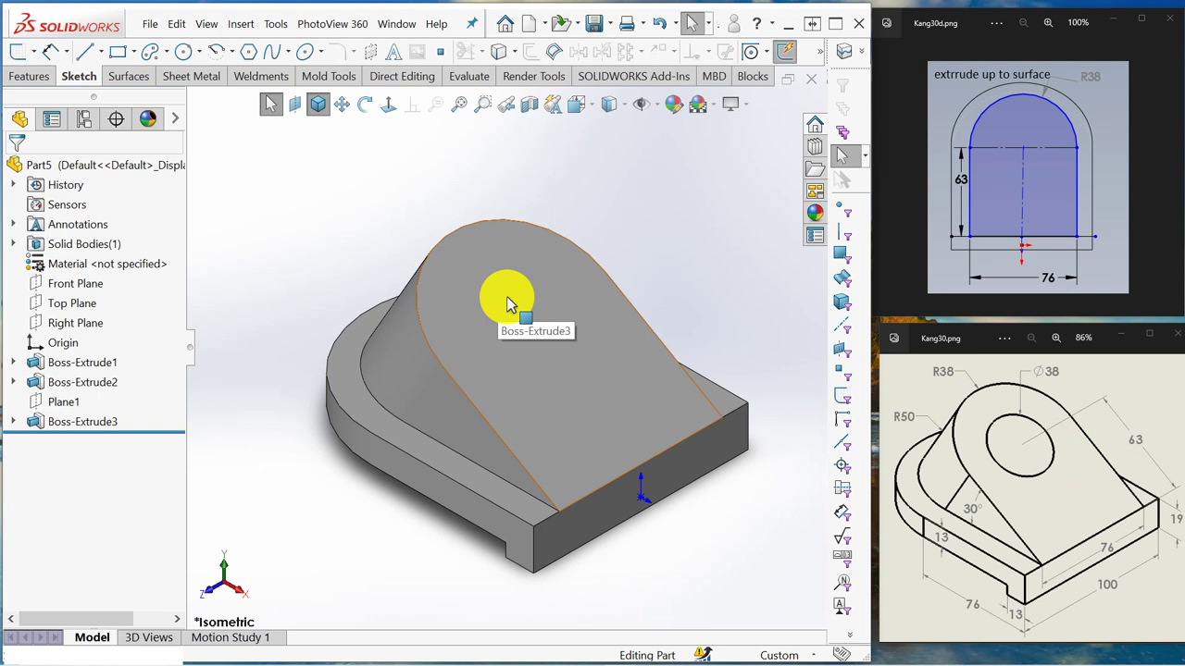
Start a sketch on the boss's sloped face and draw a circle on it.
{"action": "left_click", "coordinate": [507, 305]}
{"action": "left_click", "coordinate": [565, 254]}
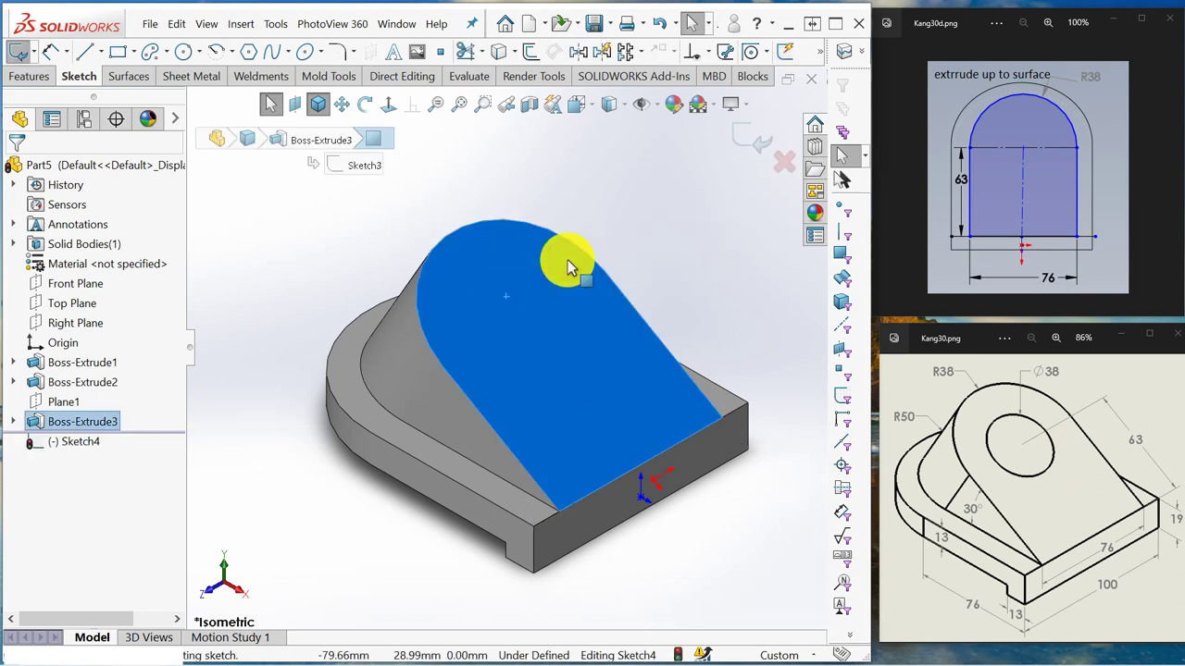
{"action": "left_click", "coordinate": [182, 53]}
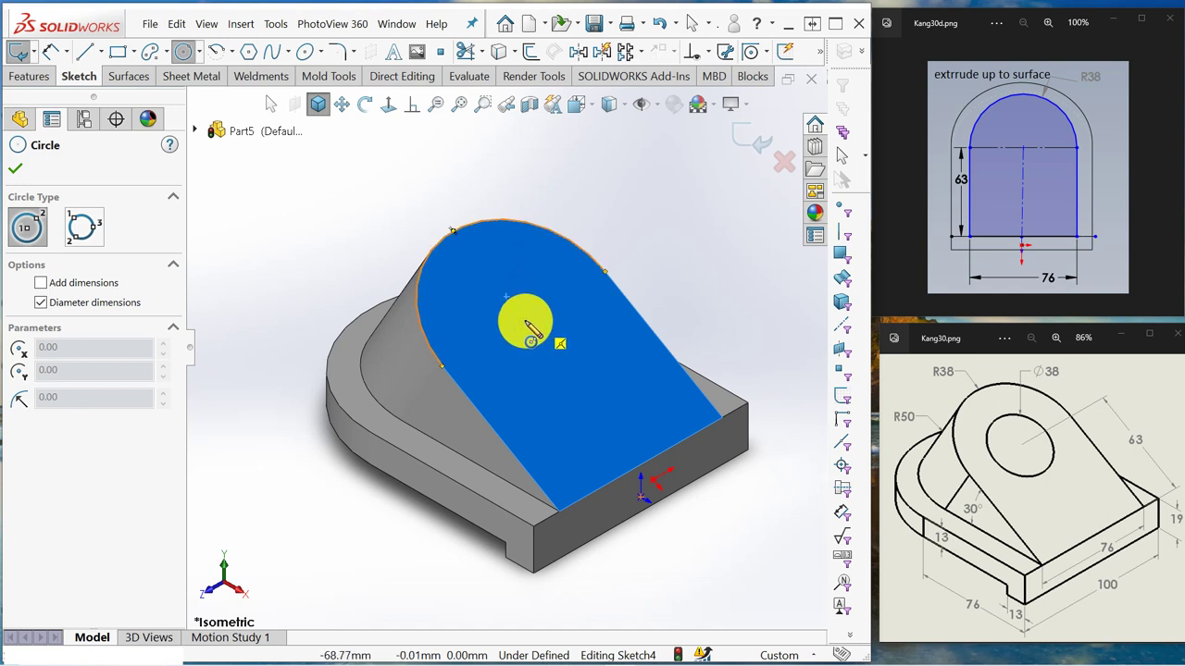
{"action": "left_click", "coordinate": [523, 320]}
{"action": "left_click", "coordinate": [554, 358]}
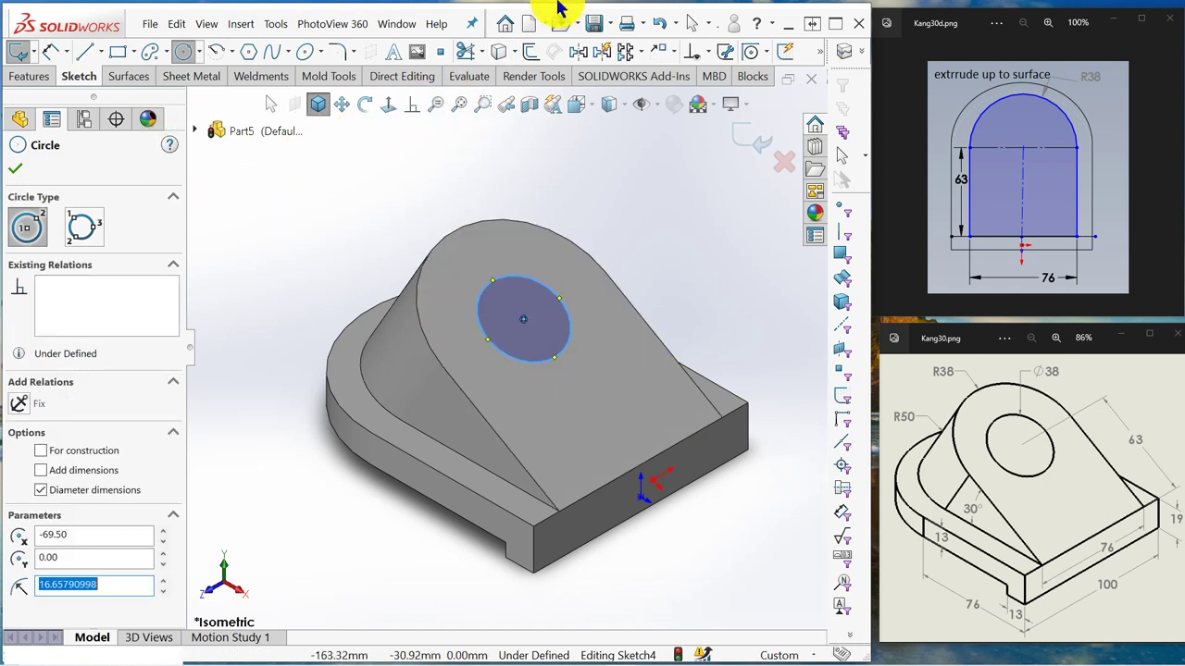
Dimension the circle's diameter to 38 mm.
{"action": "left_click", "coordinate": [53, 58]}
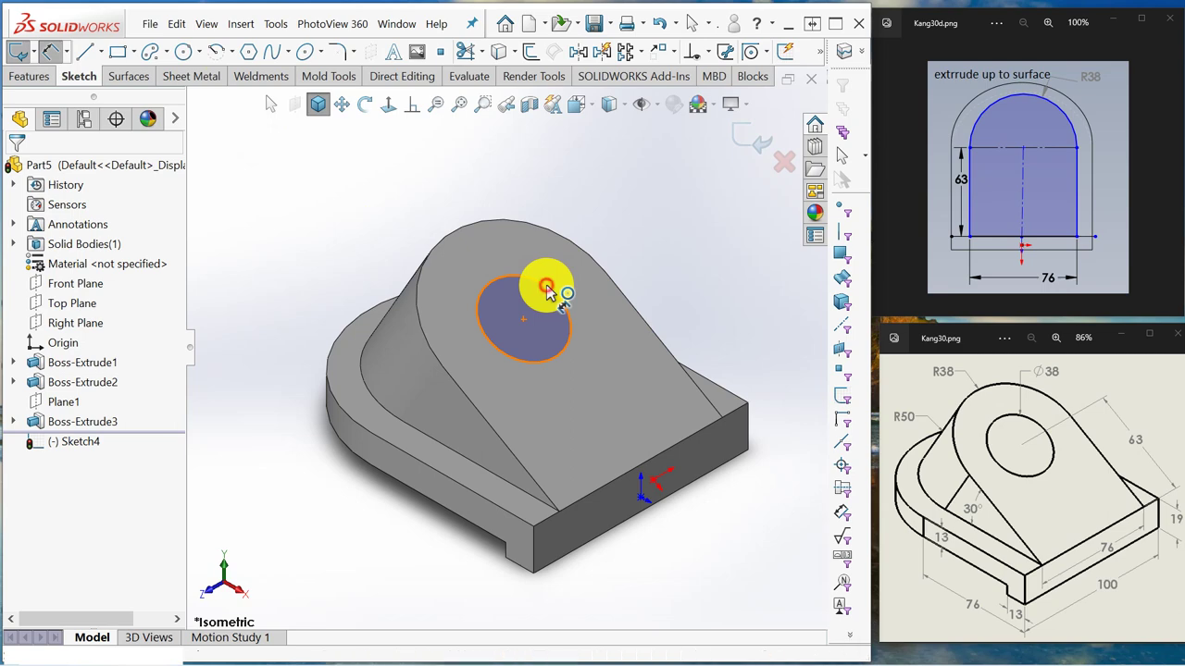
{"action": "left_click", "coordinate": [546, 291]}
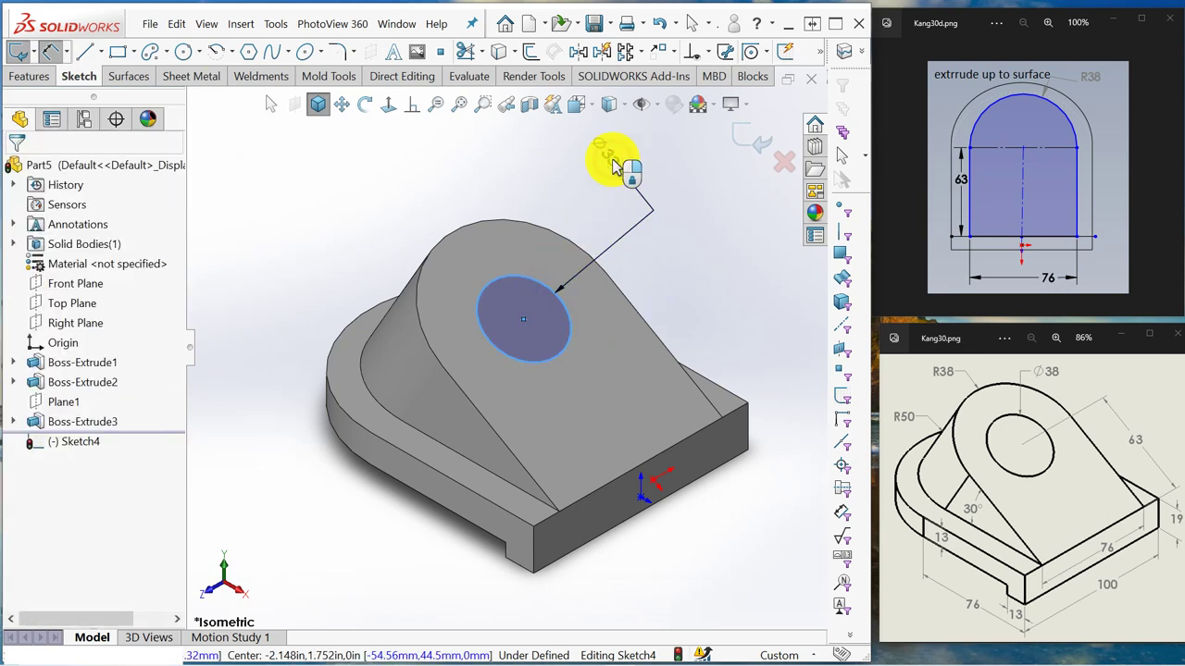
{"action": "left_click", "coordinate": [613, 165]}
{"action": "type", "text": "38mm"}
{"action": "key", "text": "Return"}
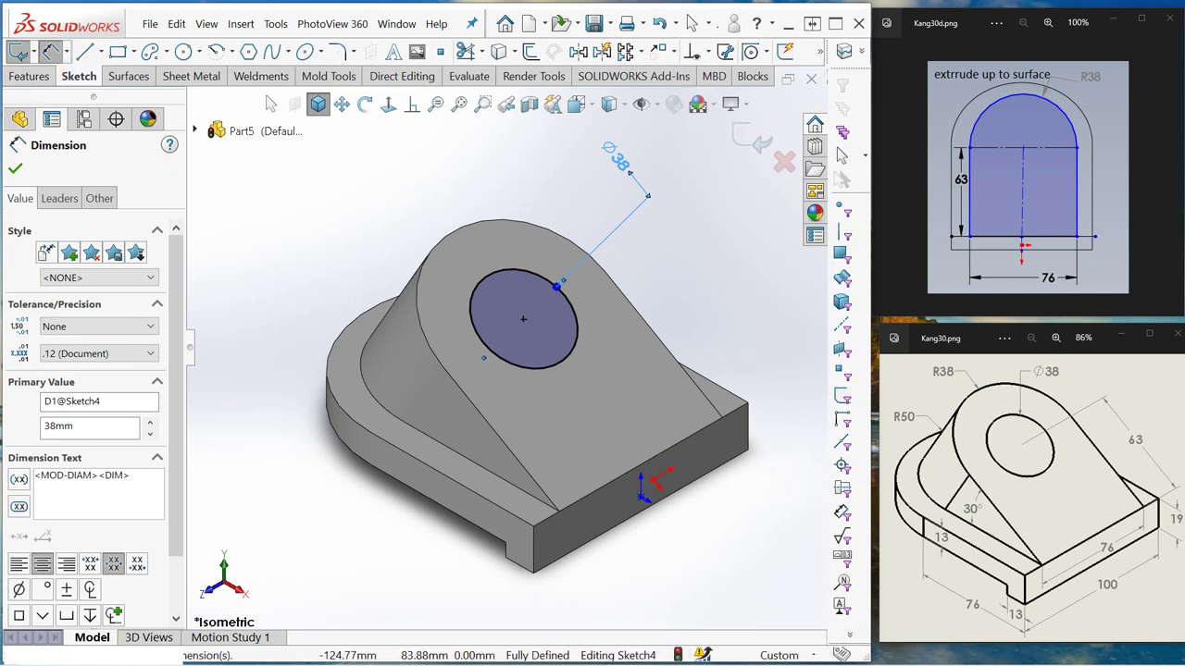
Extruded-cut the Ø38 circle with a Through All end condition.
{"action": "left_click", "coordinate": [31, 79]}
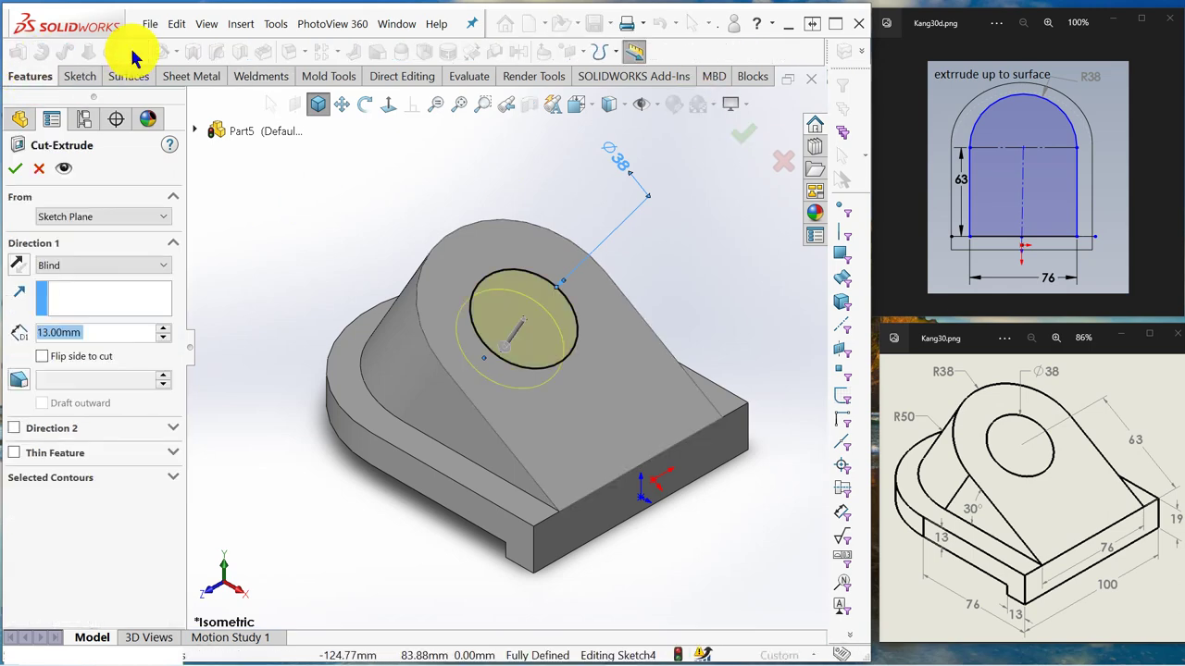
{"action": "left_click", "coordinate": [167, 266]}
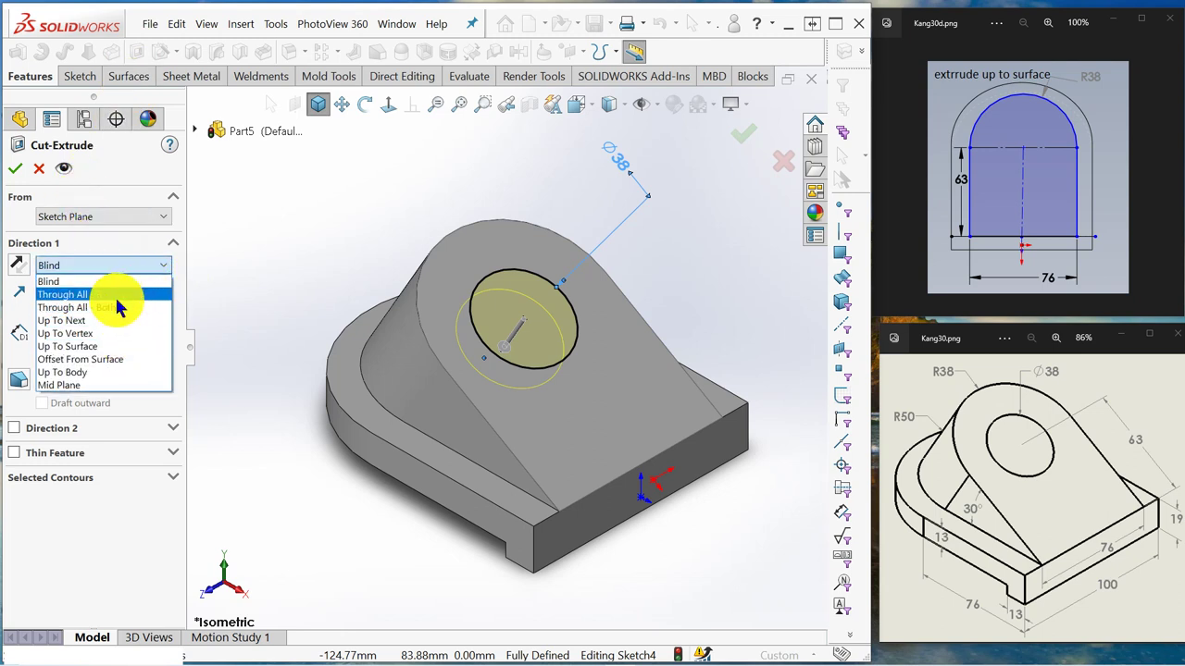
{"action": "left_click", "coordinate": [63, 295]}
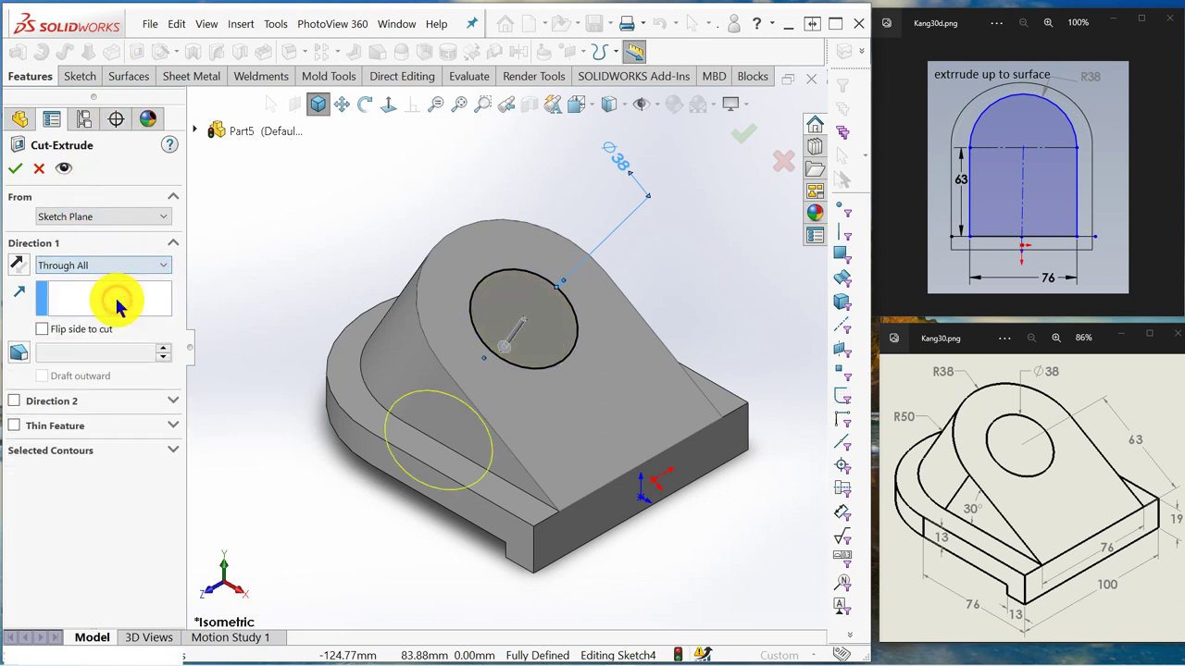
{"action": "left_click", "coordinate": [16, 170]}
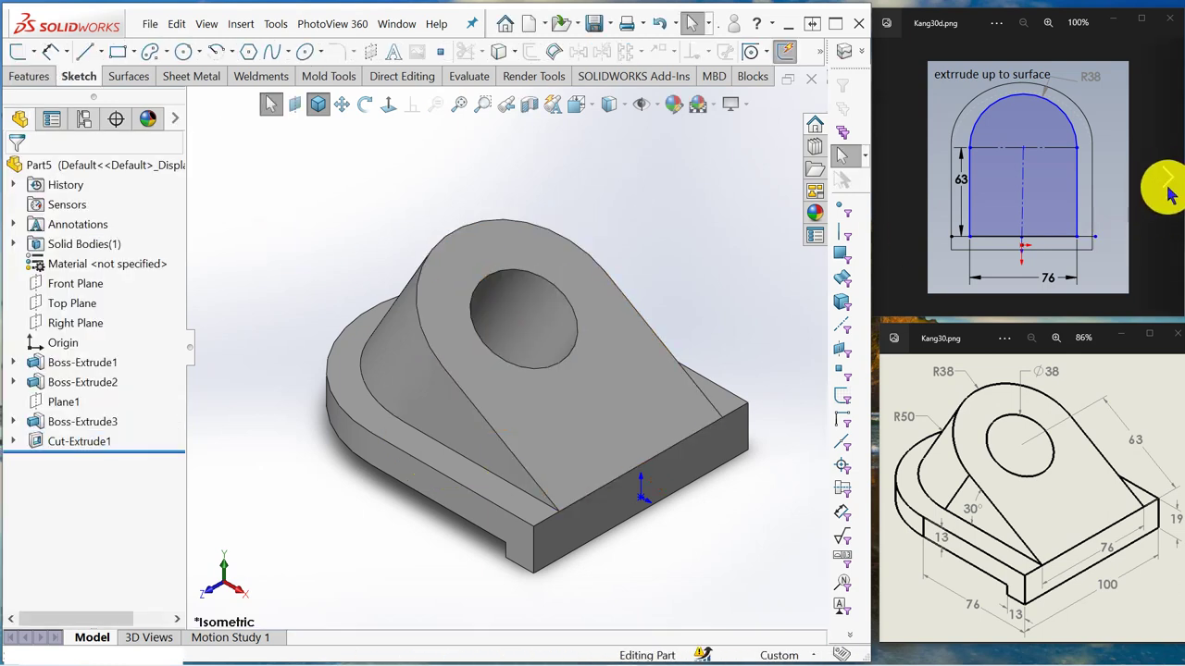
Step forward through the reference images and return to Kang30e.png.
{"action": "left_click", "coordinate": [1169, 193]}
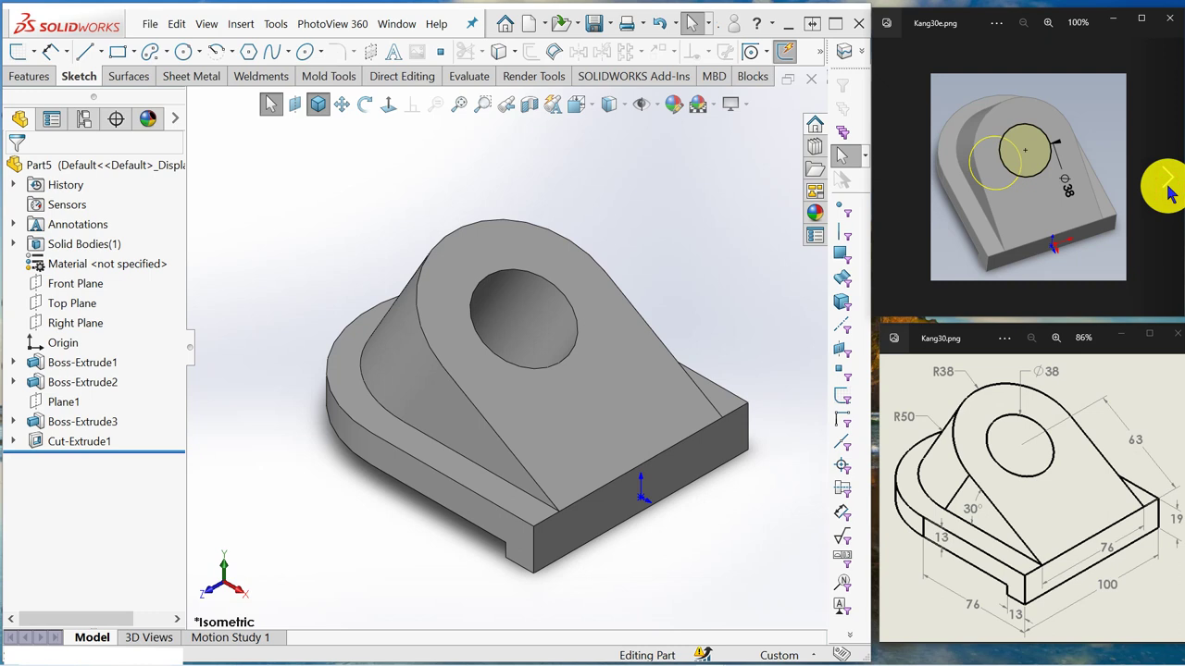
{"action": "left_click", "coordinate": [1169, 193]}
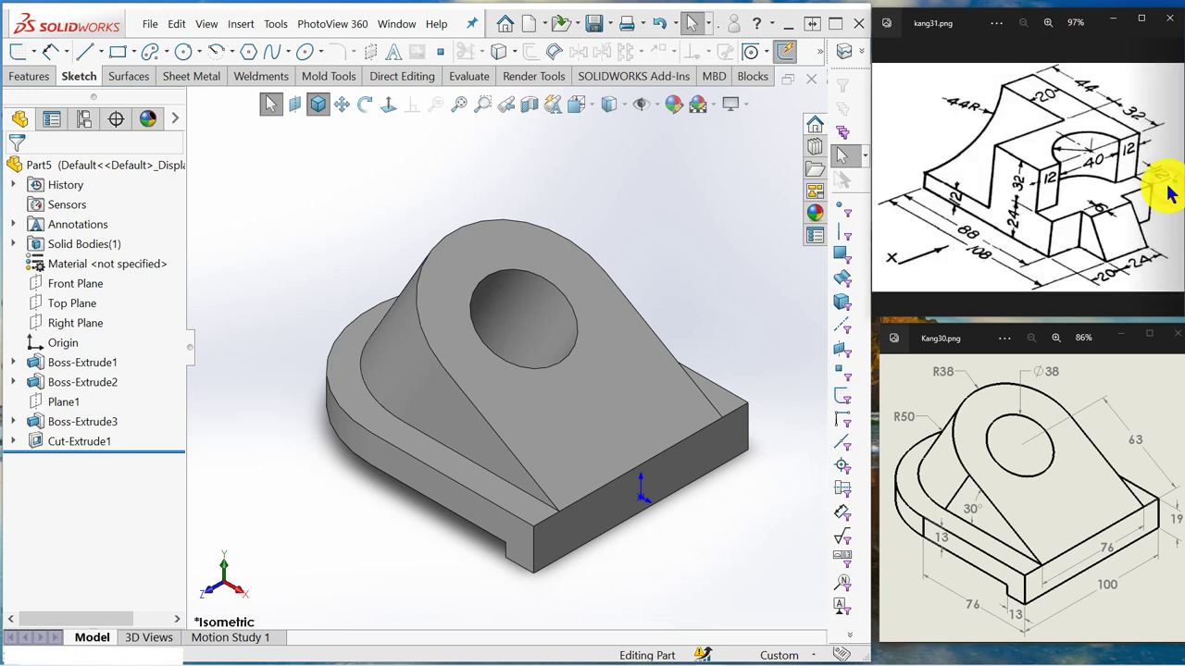
{"action": "left_click", "coordinate": [884, 177]}
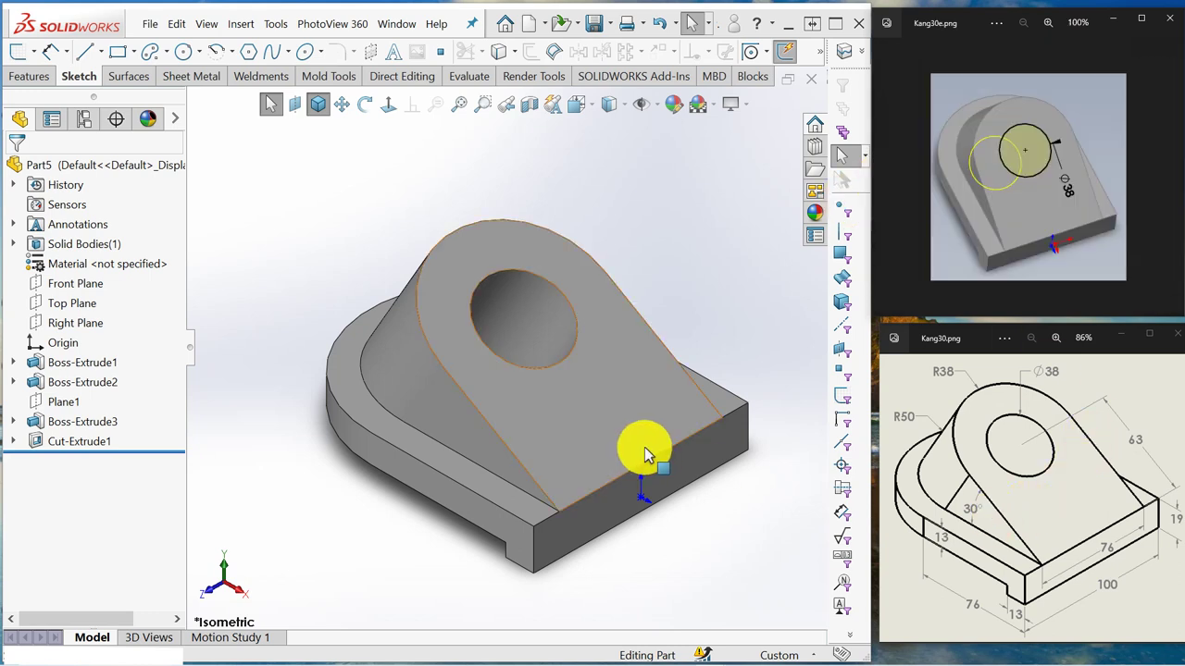